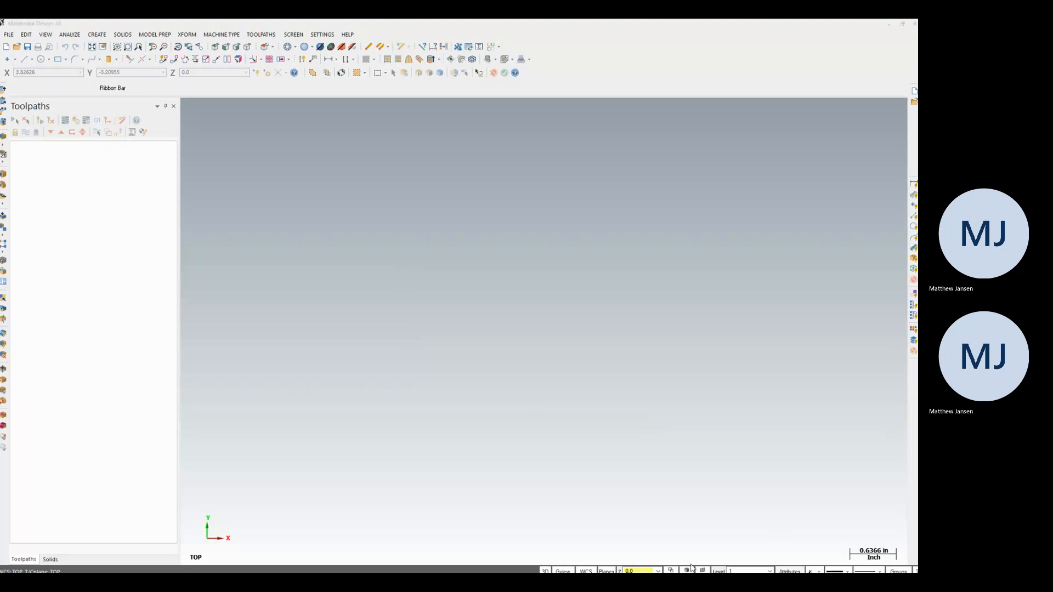
pyautogui.click(6, 34)
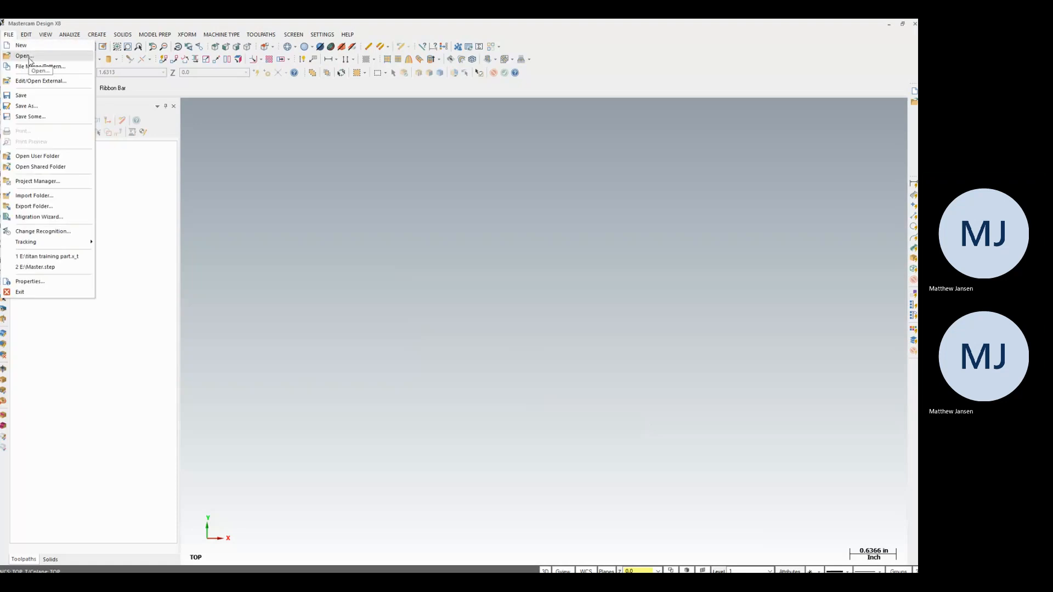
pyautogui.click(30, 57)
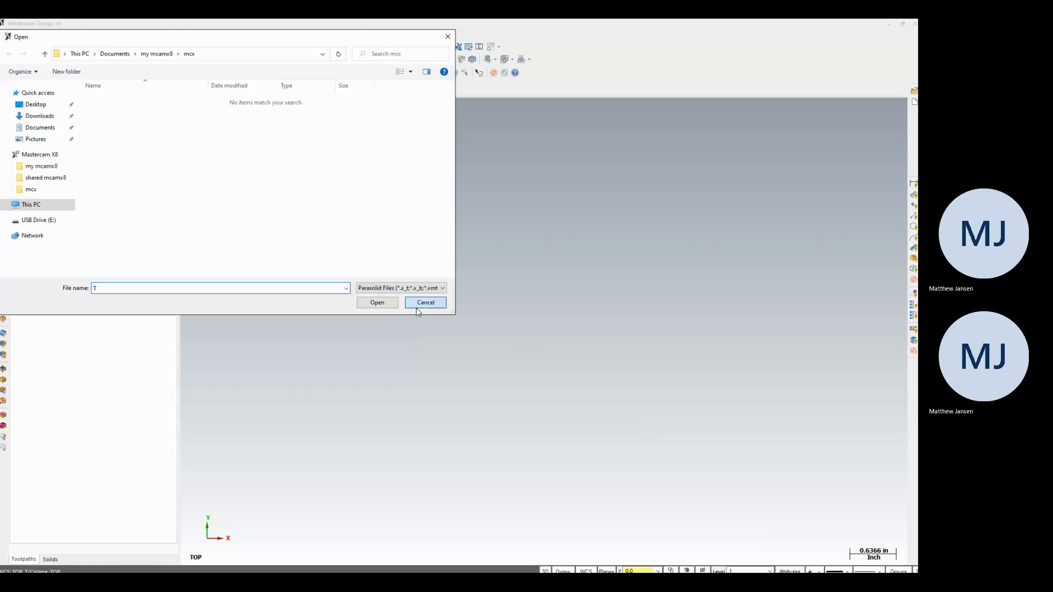
pyautogui.click(426, 300)
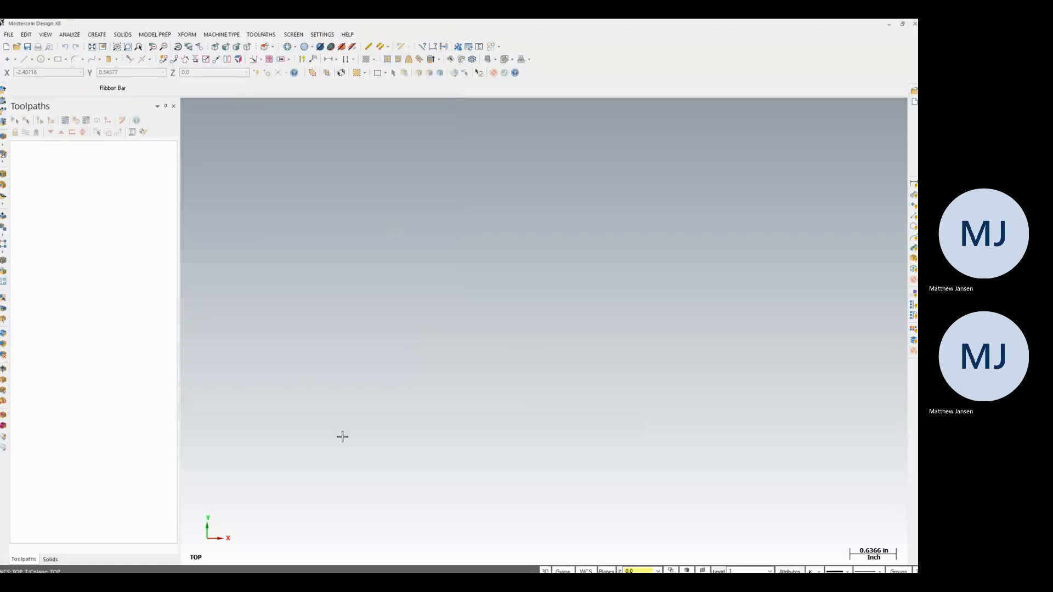
# Start opening a file and go through the supported file types, settling on Parasolid Files.
pyautogui.click(8, 35)
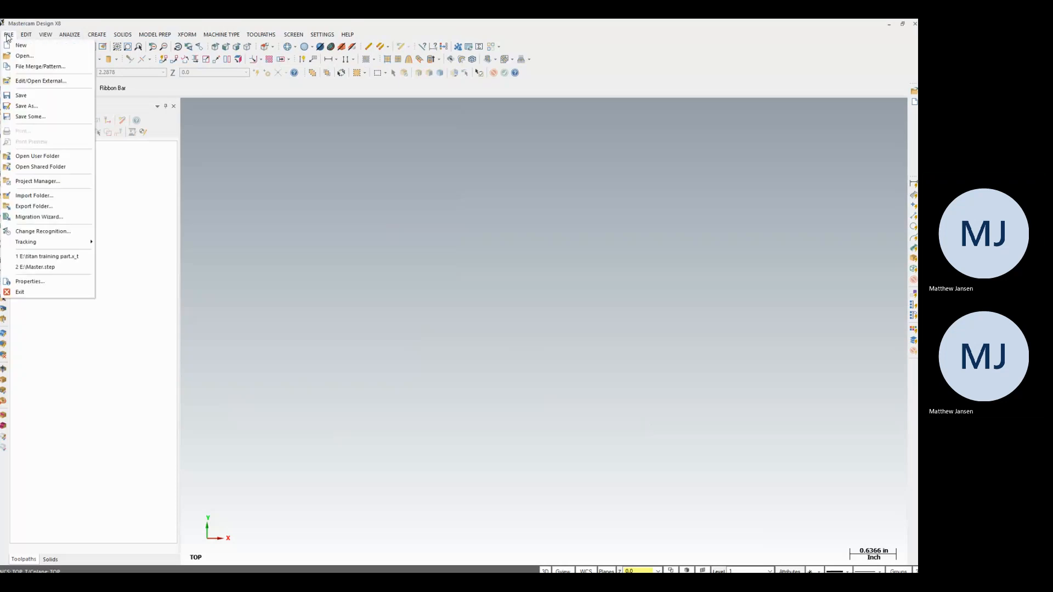
pyautogui.click(23, 56)
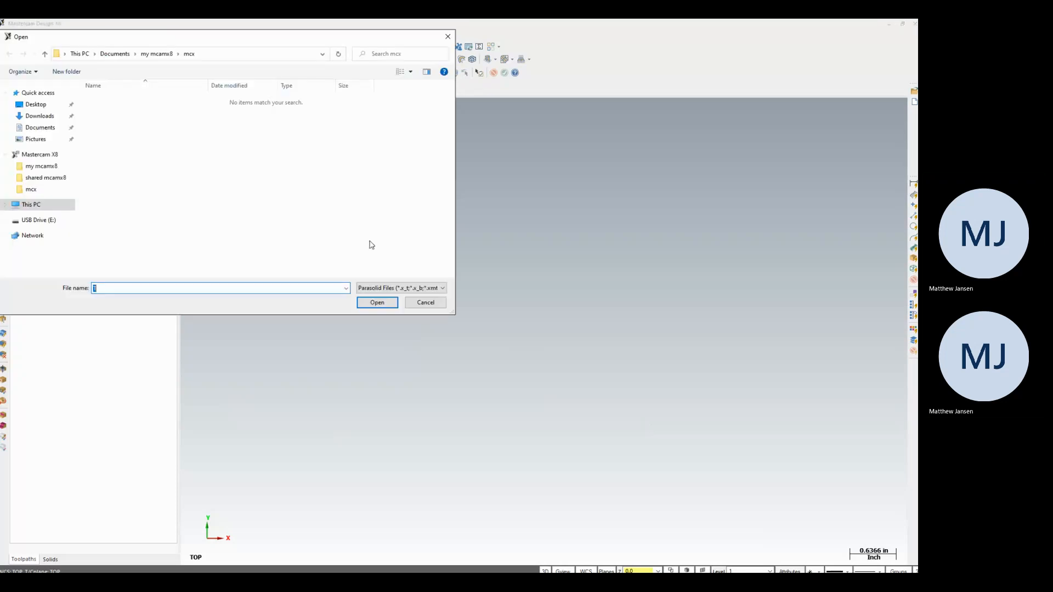
pyautogui.press('Tab')
pyautogui.press('Down')
pyautogui.press('Down')
pyautogui.press('Down')
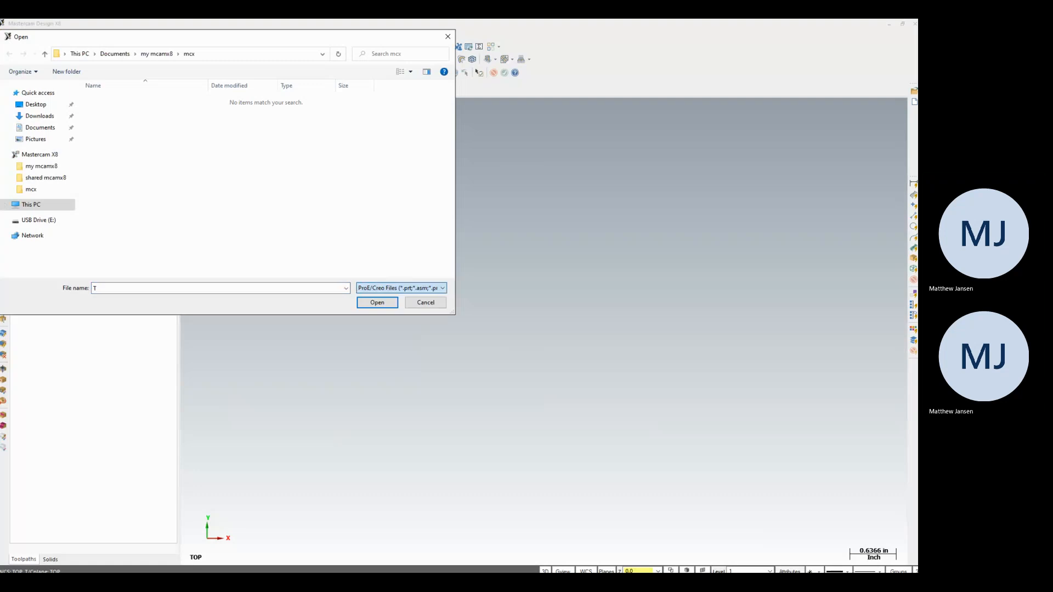
pyautogui.press('Up')
pyautogui.press('Up')
pyautogui.press('Up')
pyautogui.press('Down')
pyautogui.press('Down')
pyautogui.press('Down')
pyautogui.press('Down')
pyautogui.press('Down')
pyautogui.press('Down')
pyautogui.press('Down')
pyautogui.press('Down')
pyautogui.press('Up')
pyautogui.press('Up')
pyautogui.press('Up')
pyautogui.press('Up')
pyautogui.press('Up')
pyautogui.press('Up')
pyautogui.press('Up')
pyautogui.press('Up')
# Open the Parasolid file "titan training part" from USB Drive (E:) and view the part in 3D.
pyautogui.click(37, 220)
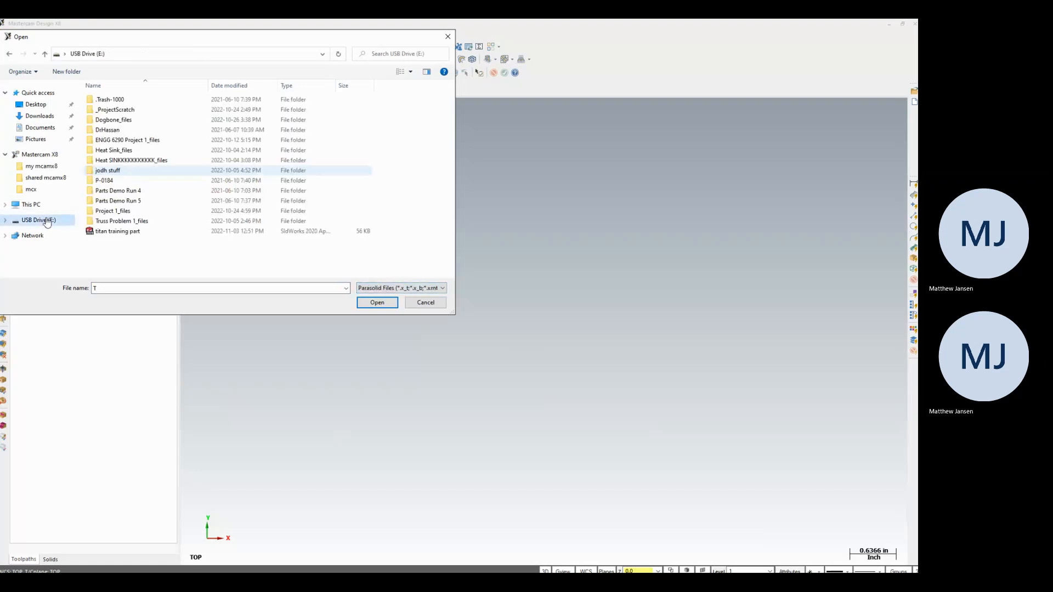
pyautogui.click(153, 235)
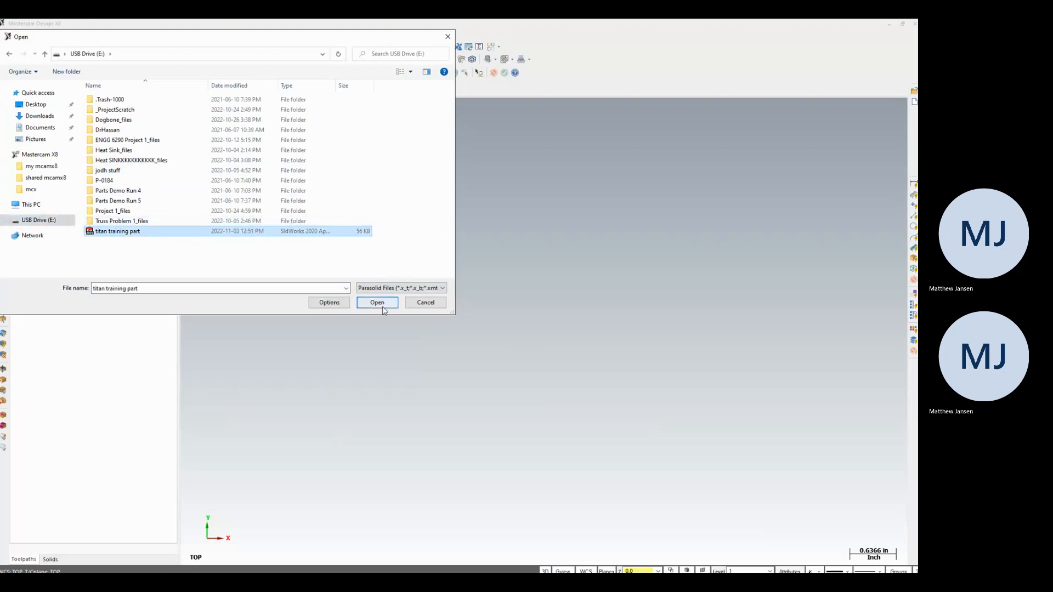
pyautogui.click(382, 306)
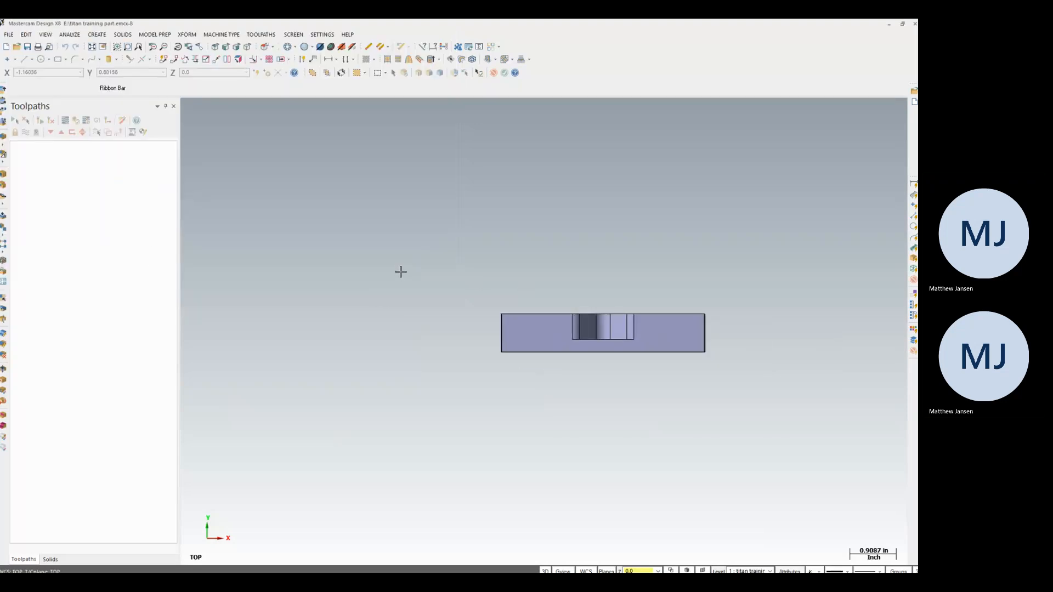
pyautogui.scroll(3, 698, 294)
pyautogui.moveTo(698, 294)
pyautogui.mouseDown(button='middle')
pyautogui.moveTo(681, 345)
pyautogui.moveTo(618, 383)
pyautogui.moveTo(674, 221)
pyautogui.moveTo(658, 307)
pyautogui.moveTo(613, 340)
pyautogui.mouseUp(button='middle')
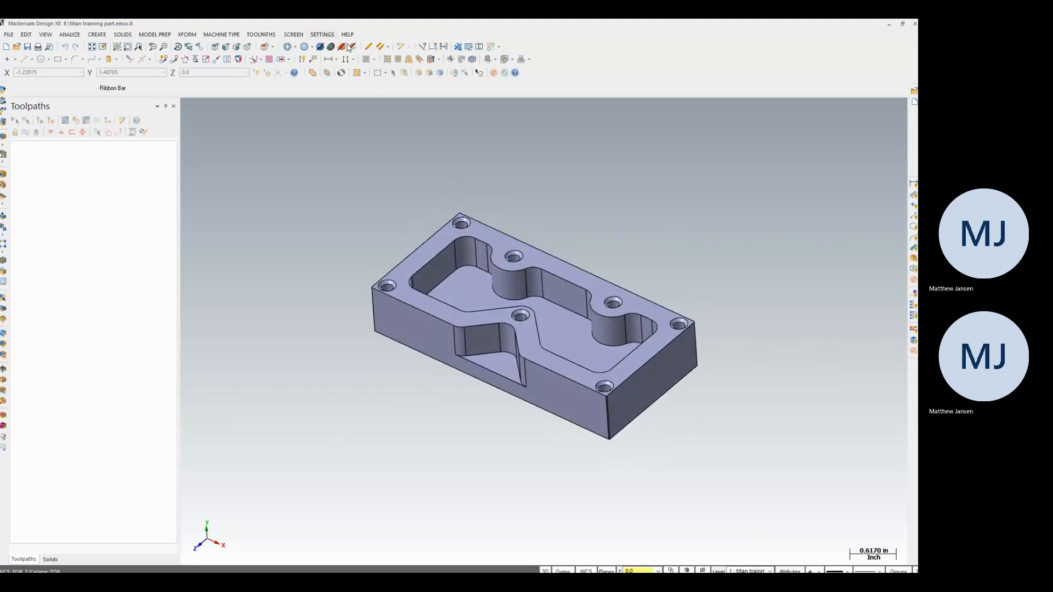
# Enable Edge curves for solid import in the Converters configuration and save the setting to the configuration file.
pyautogui.click(323, 35)
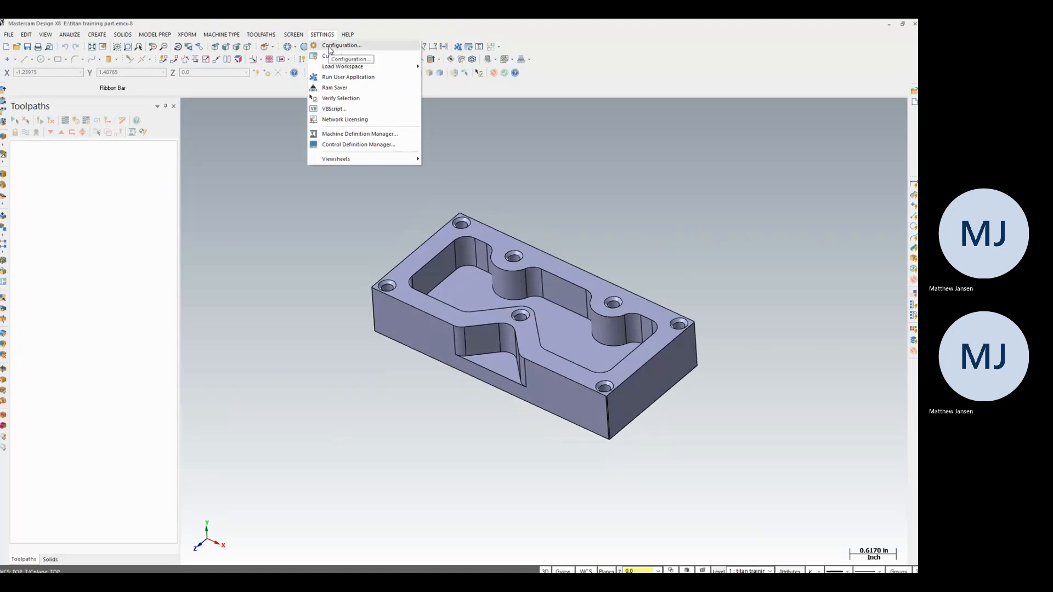
pyautogui.click(331, 47)
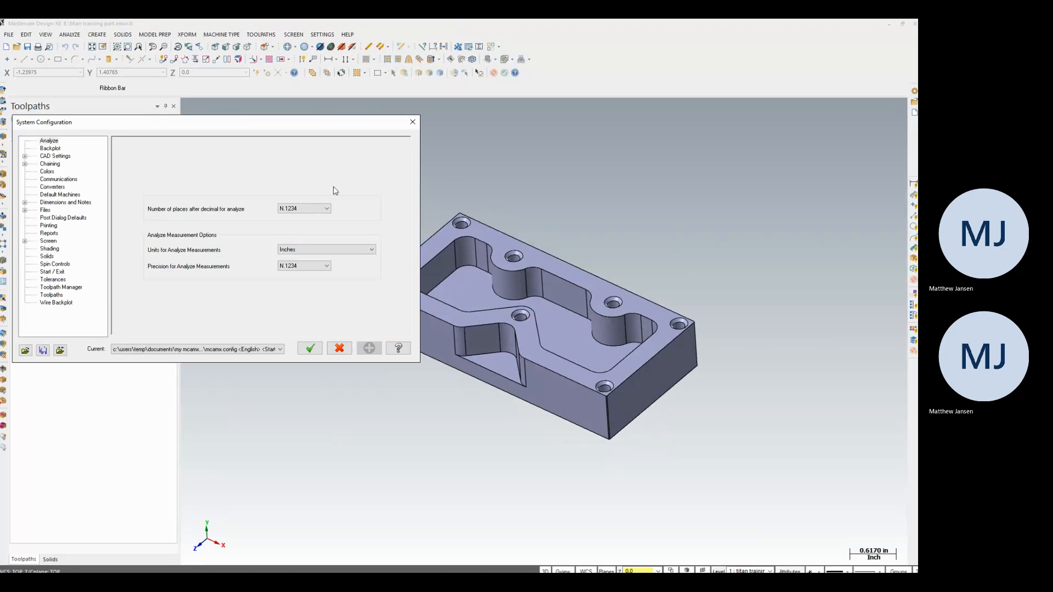
pyautogui.click(54, 186)
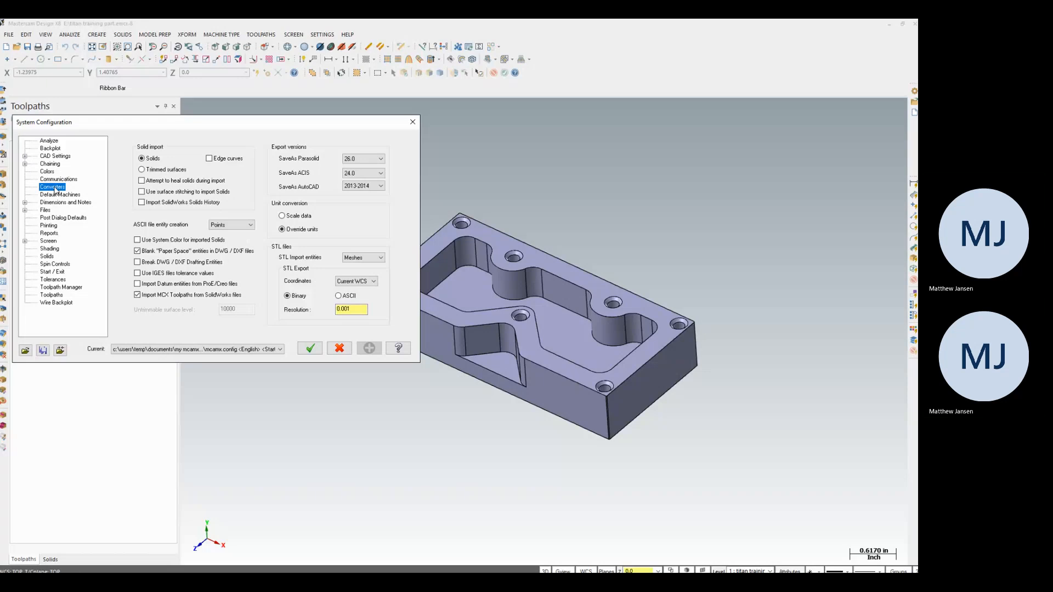
pyautogui.click(209, 159)
pyautogui.click(308, 350)
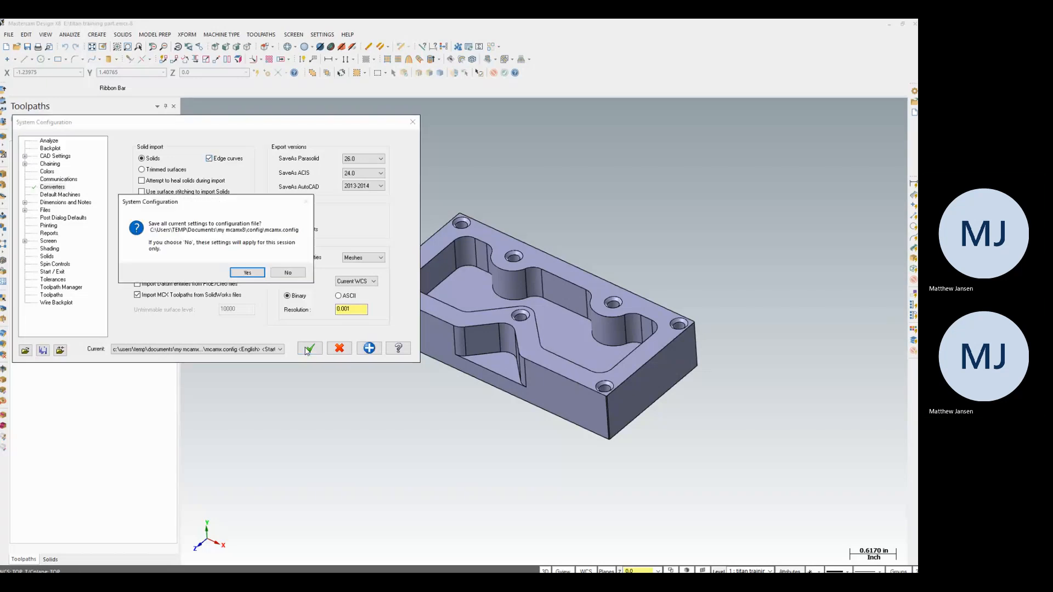
pyautogui.click(247, 273)
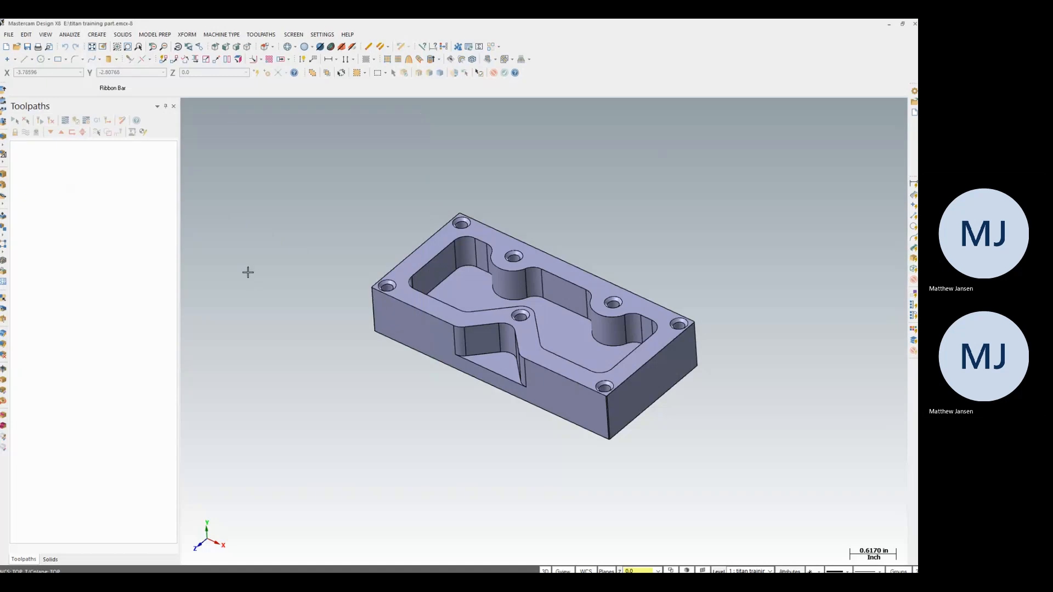
# Turn on the active and visible grid in the screen Grid Settings and save the configuration.
pyautogui.click(318, 34)
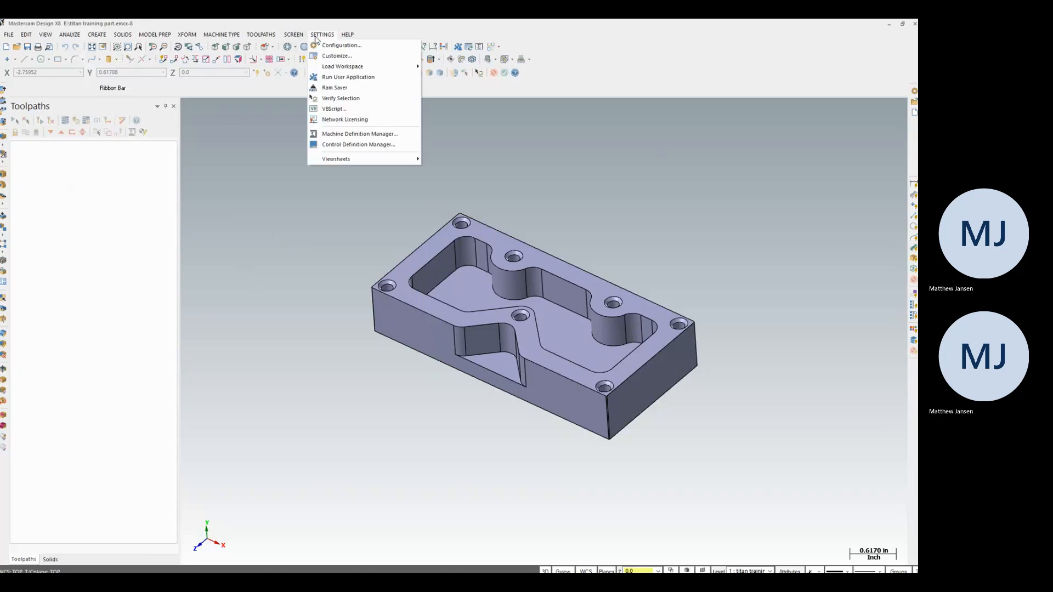
pyautogui.click(346, 48)
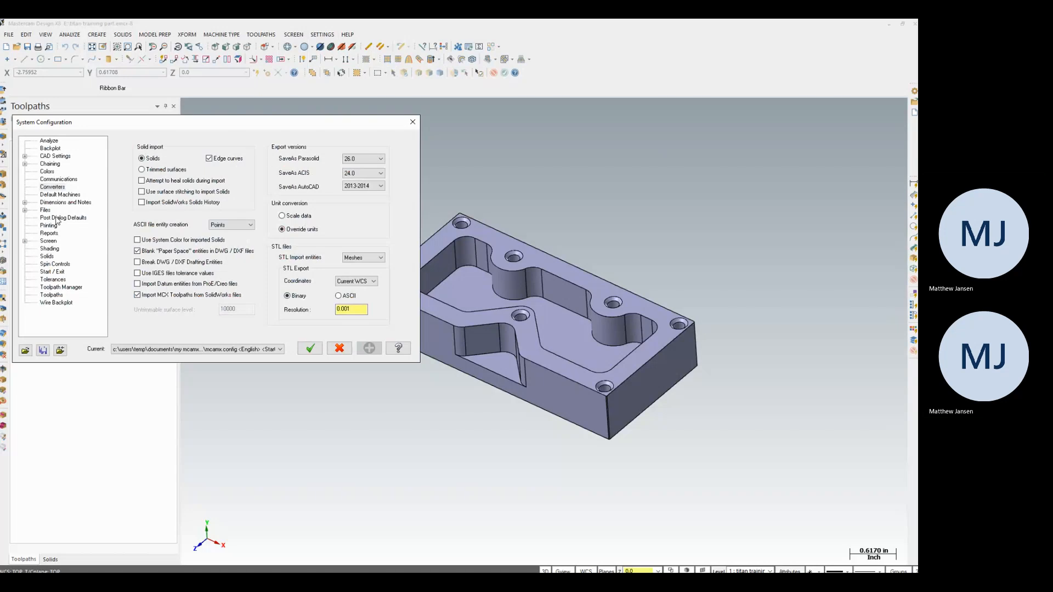
pyautogui.click(47, 242)
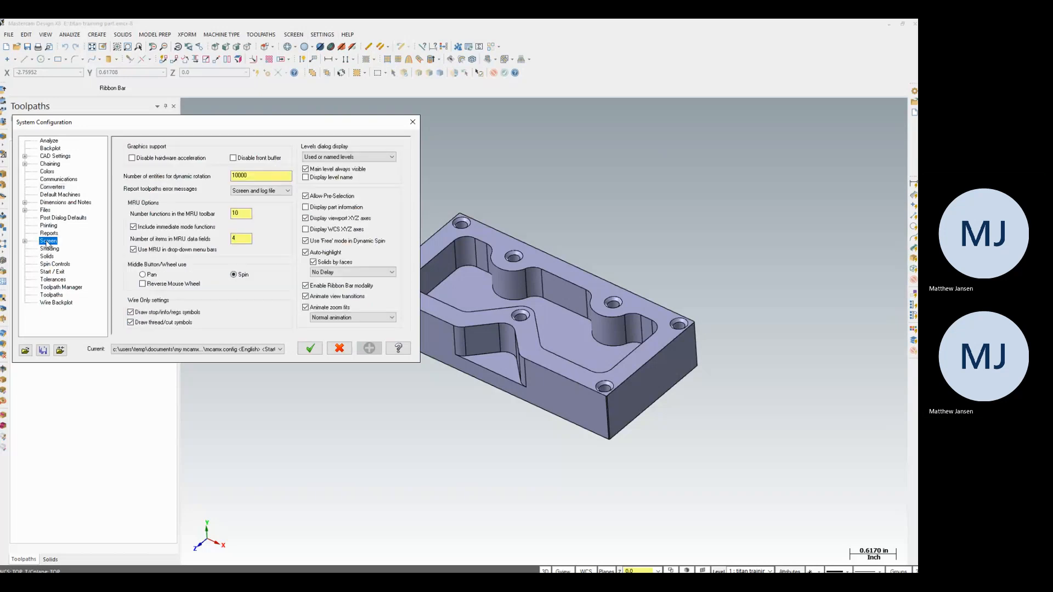
pyautogui.click(25, 242)
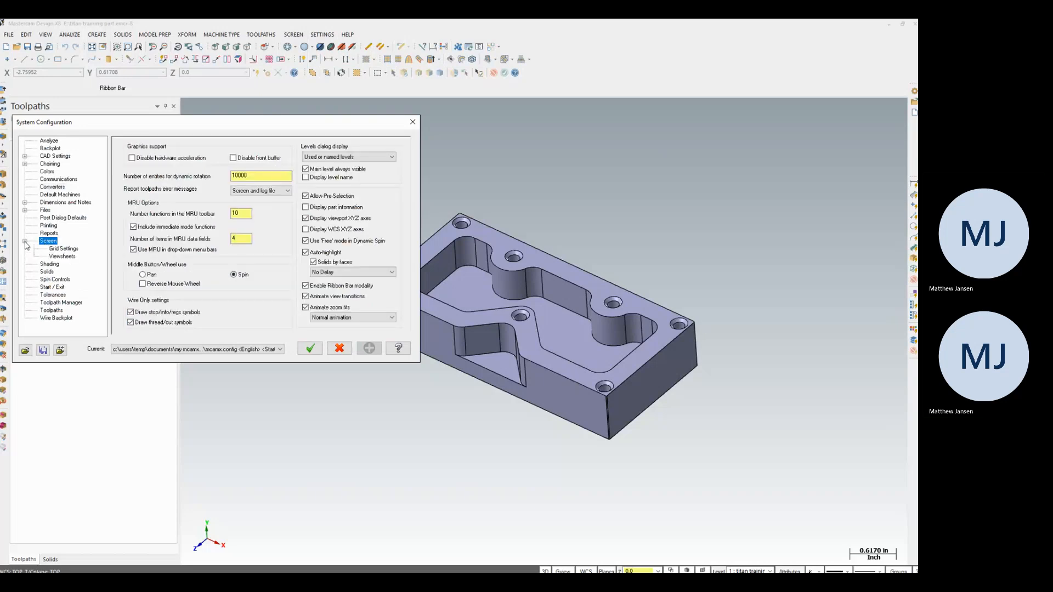
pyautogui.click(64, 250)
pyautogui.click(190, 209)
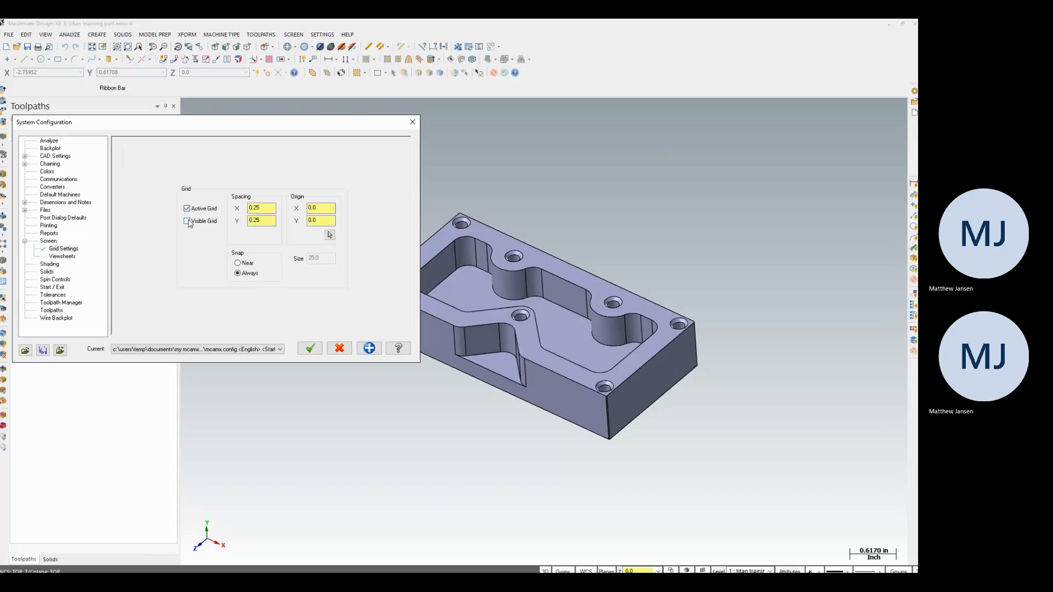
pyautogui.click(308, 349)
pyautogui.click(247, 273)
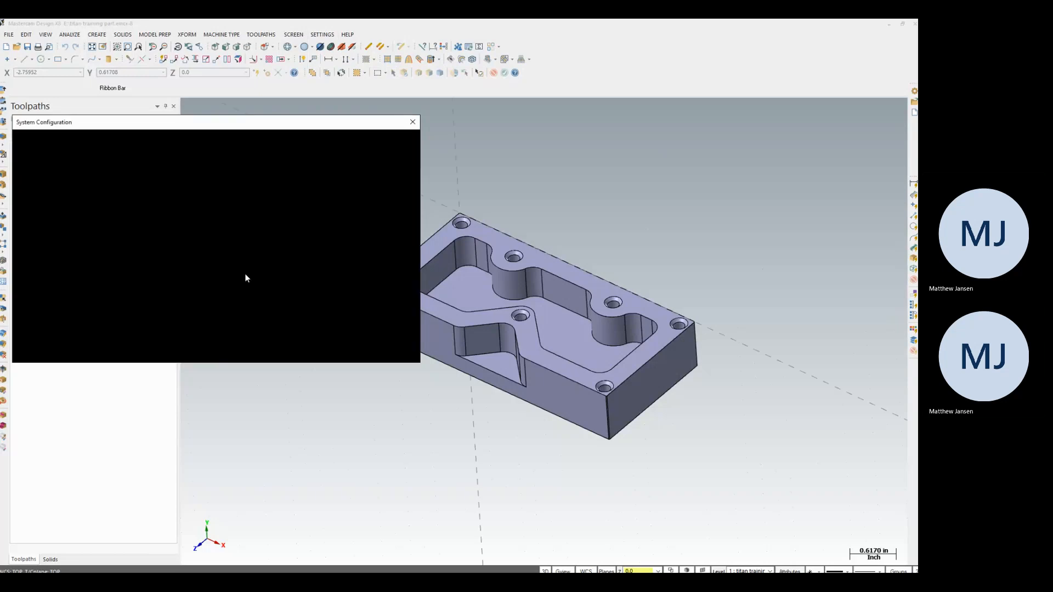
# Examine the part's orientation relative to the grid and origin axes, from the Top view and from an angle.
pyautogui.scroll(-3, 410, 301)
pyautogui.scroll(-1, 410, 300)
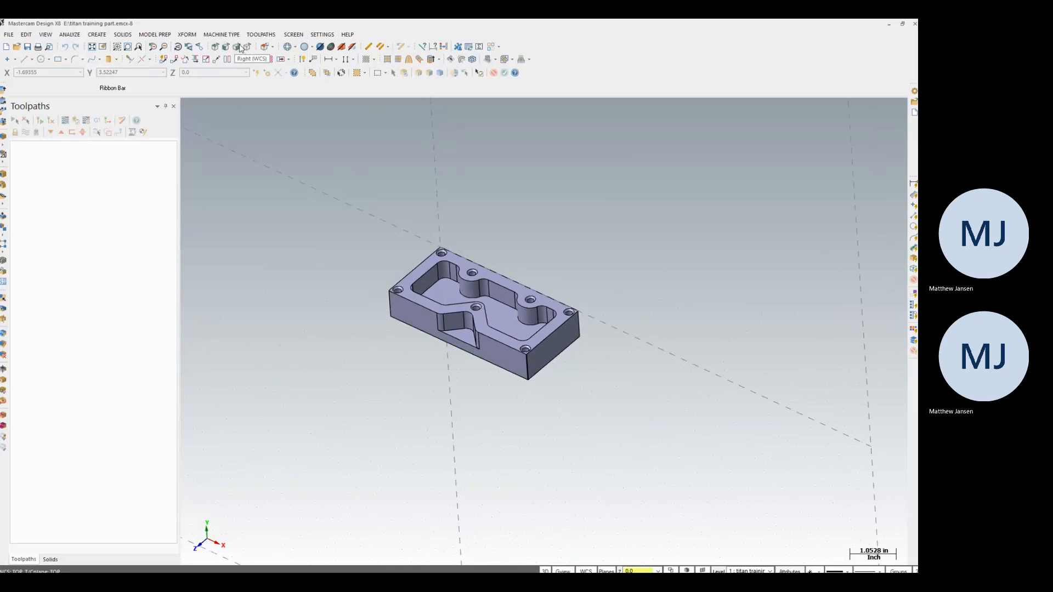
pyautogui.click(219, 48)
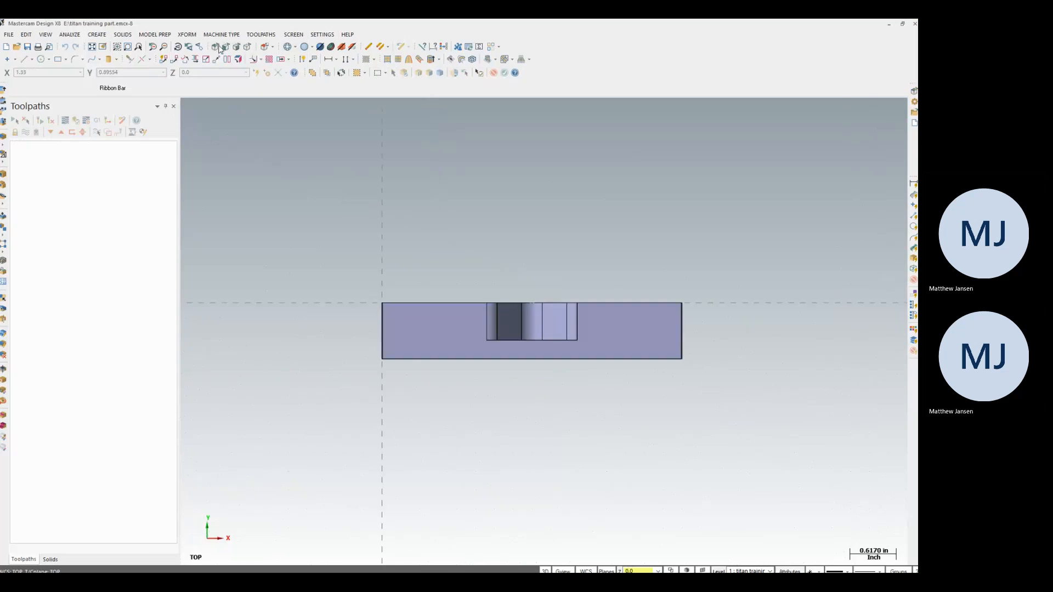
pyautogui.scroll(-5, 407, 278)
pyautogui.moveTo(545, 381); pyautogui.dragTo(469, 318, button='middle')
pyautogui.scroll(3, 488, 340)
pyautogui.scroll(-9, 488, 342)
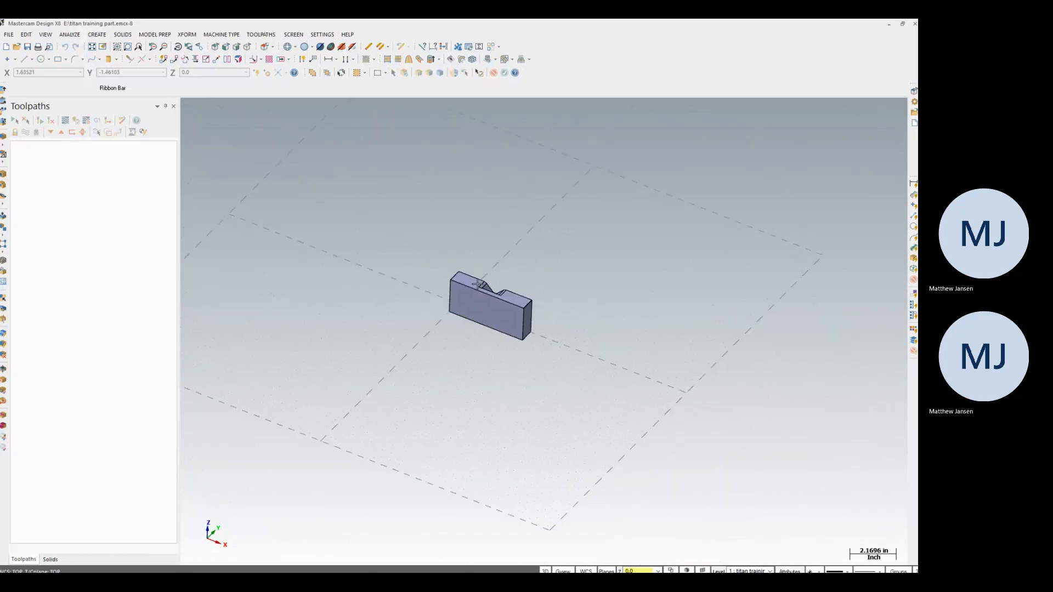
pyautogui.scroll(7, 465, 313)
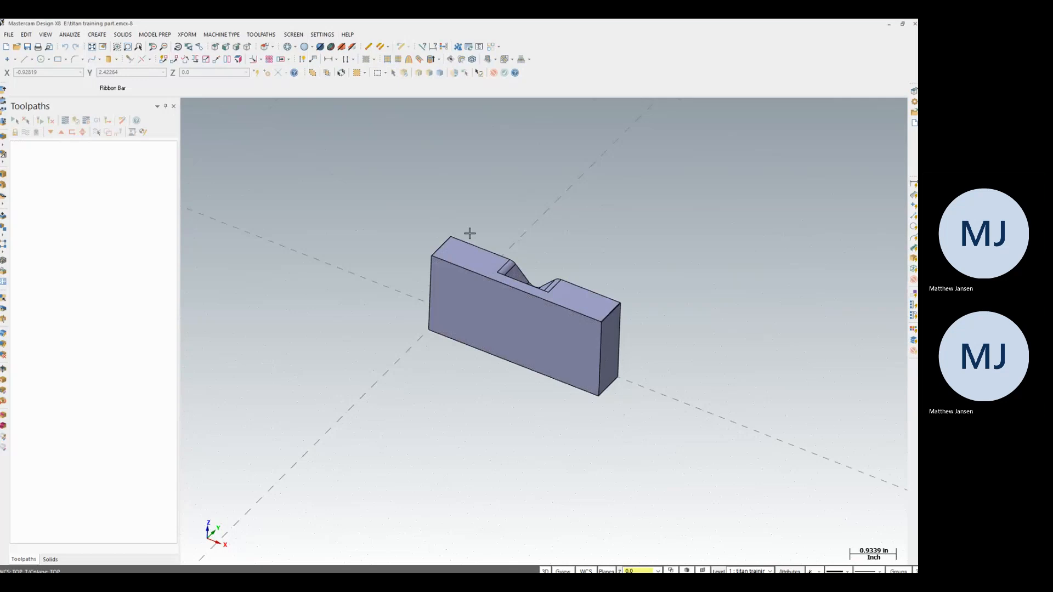
pyautogui.scroll(-5, 470, 233)
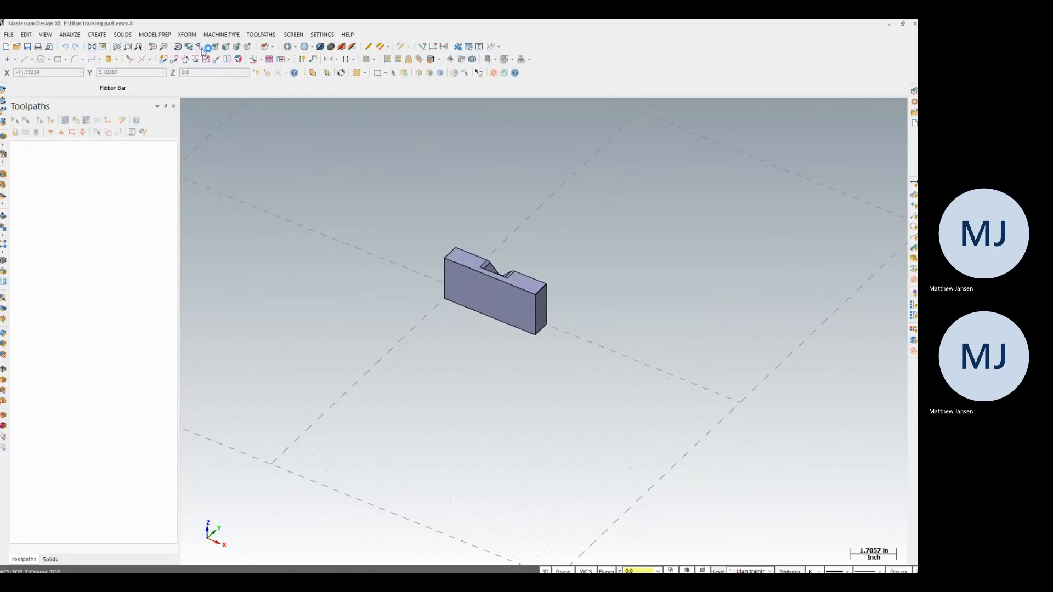
pyautogui.click(189, 35)
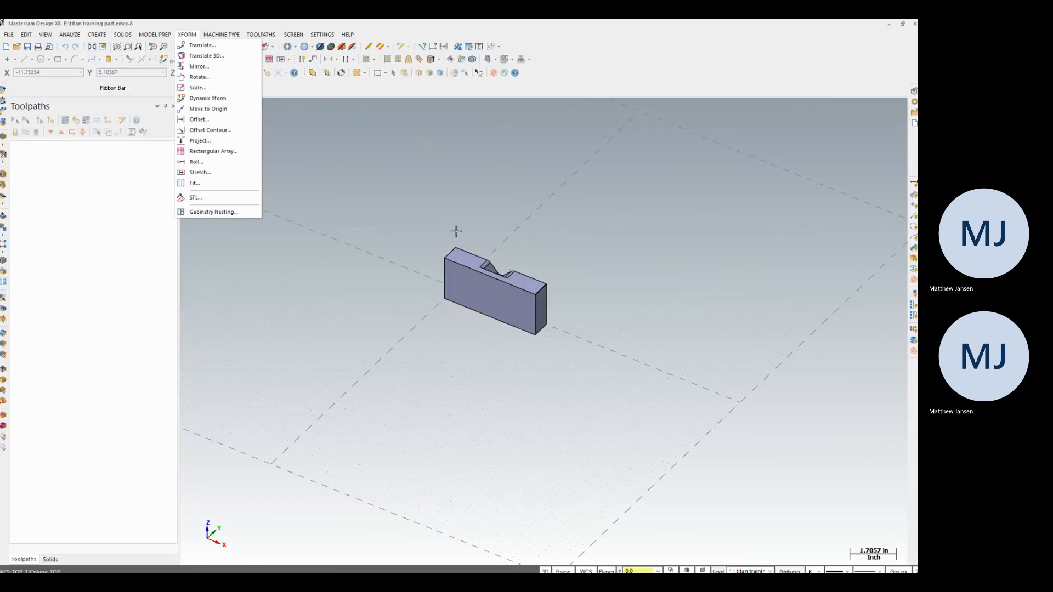
pyautogui.moveTo(455, 231); pyautogui.dragTo(453, 228, button='middle')
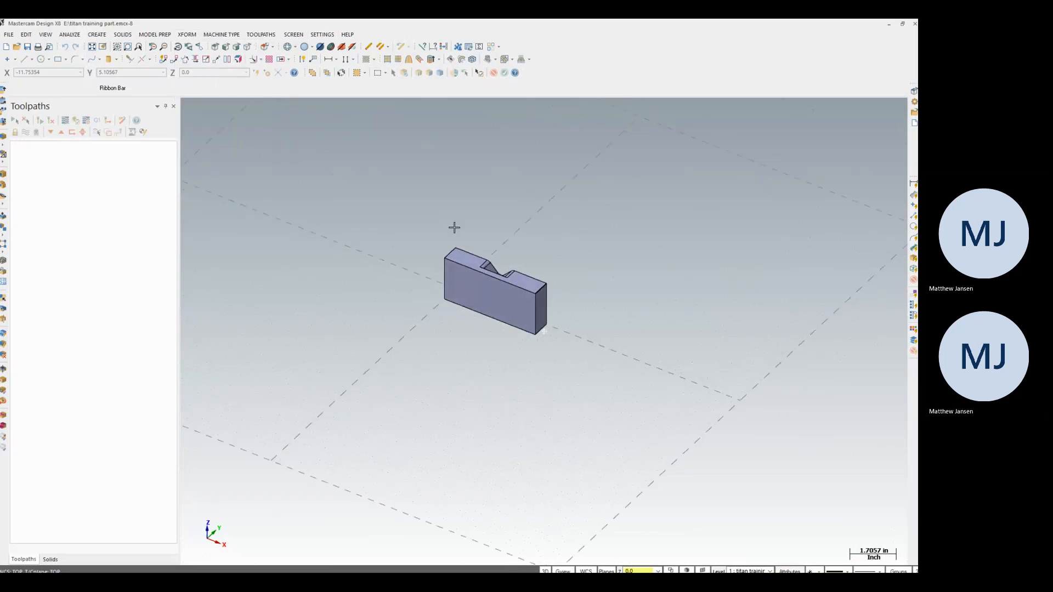
# Check the part from the Front view and set the view and construction plane to Right Side.
pyautogui.click(226, 49)
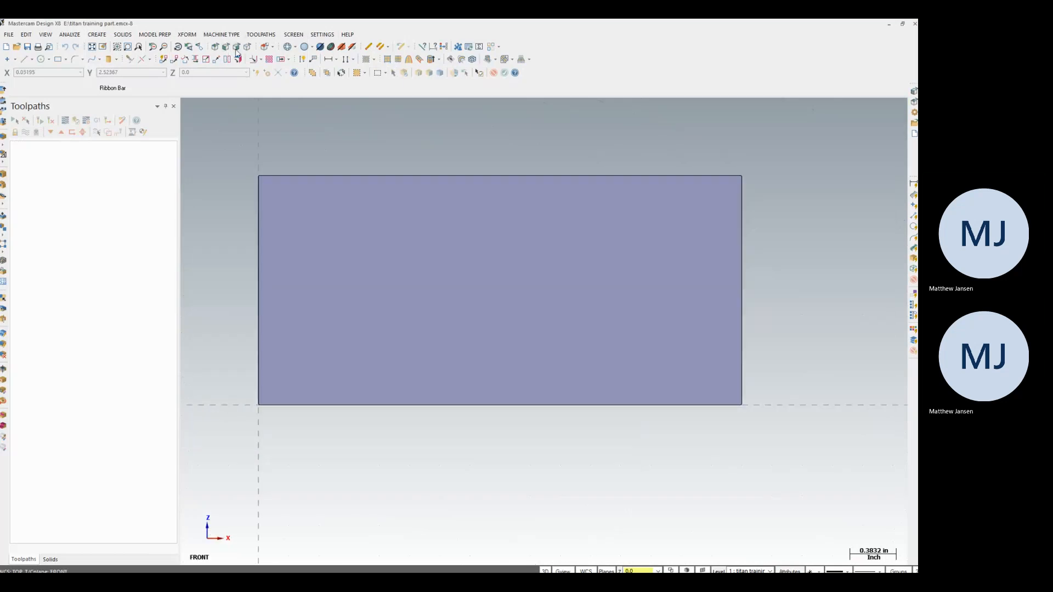
pyautogui.click(236, 47)
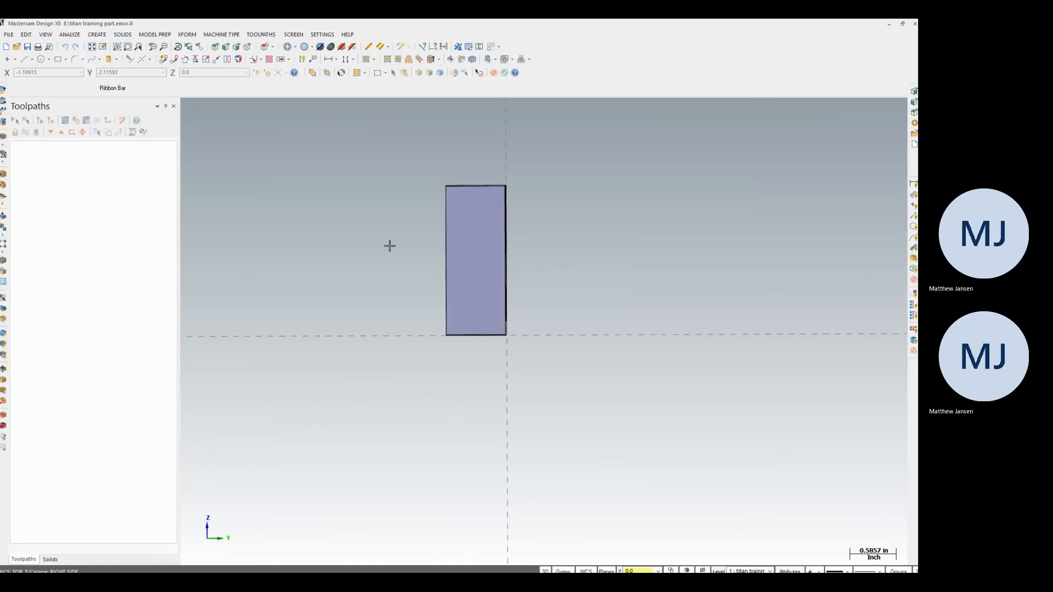
pyautogui.click(237, 49)
# Rotate the whole part by 90 degrees in the Right Side plane, moving the original instead of copying it.
pyautogui.moveTo(381, 146); pyautogui.dragTo(610, 378)
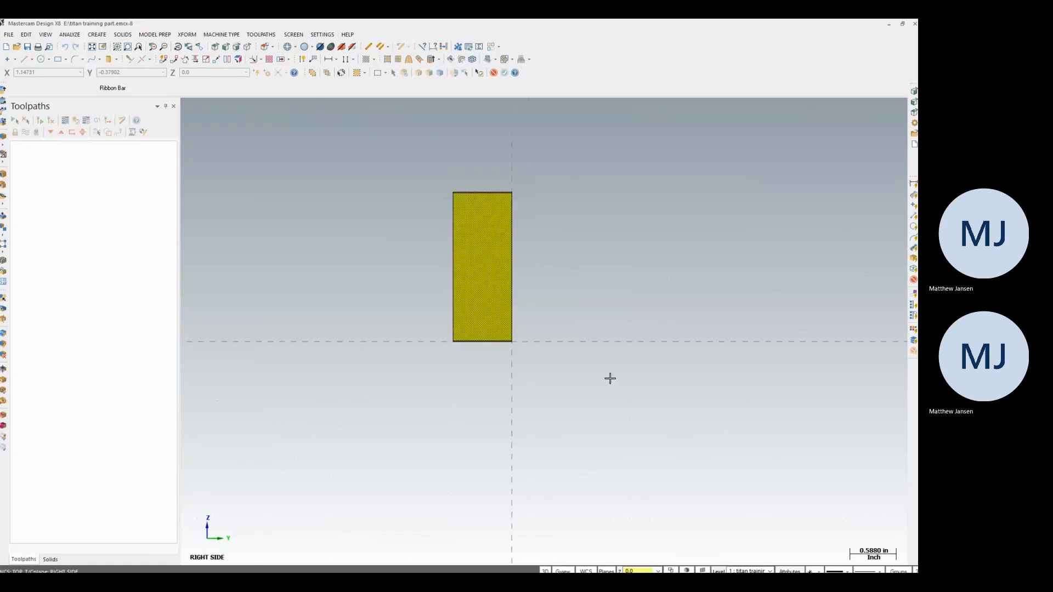
pyautogui.click(193, 35)
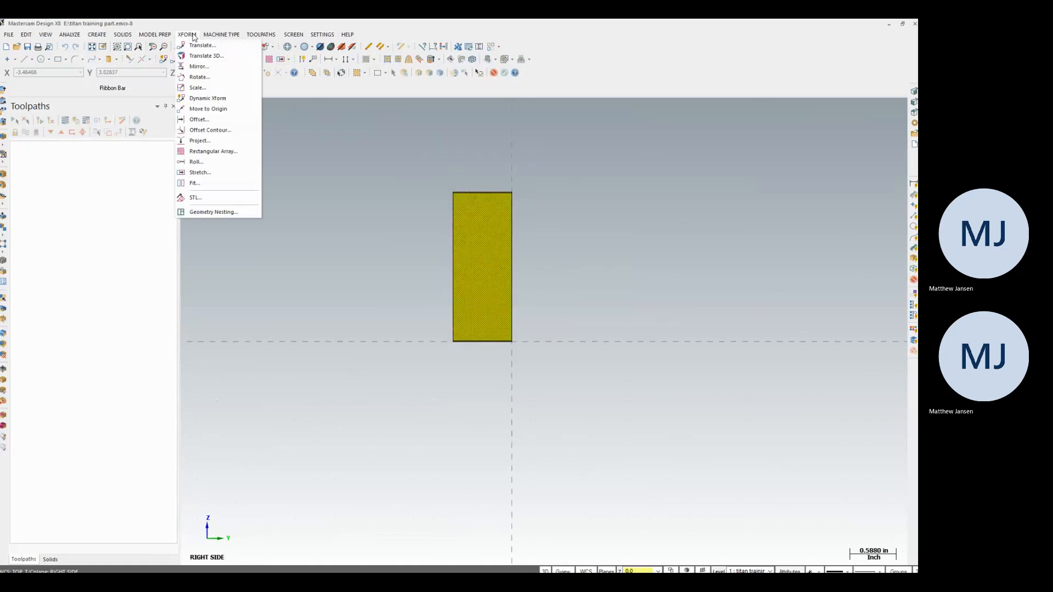
pyautogui.click(211, 80)
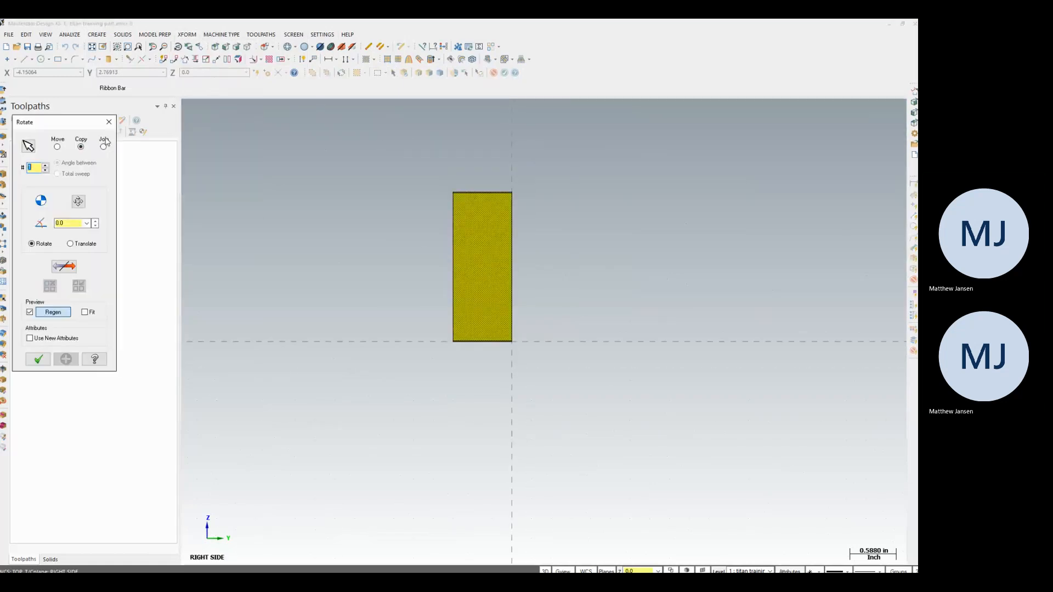
pyautogui.click(57, 148)
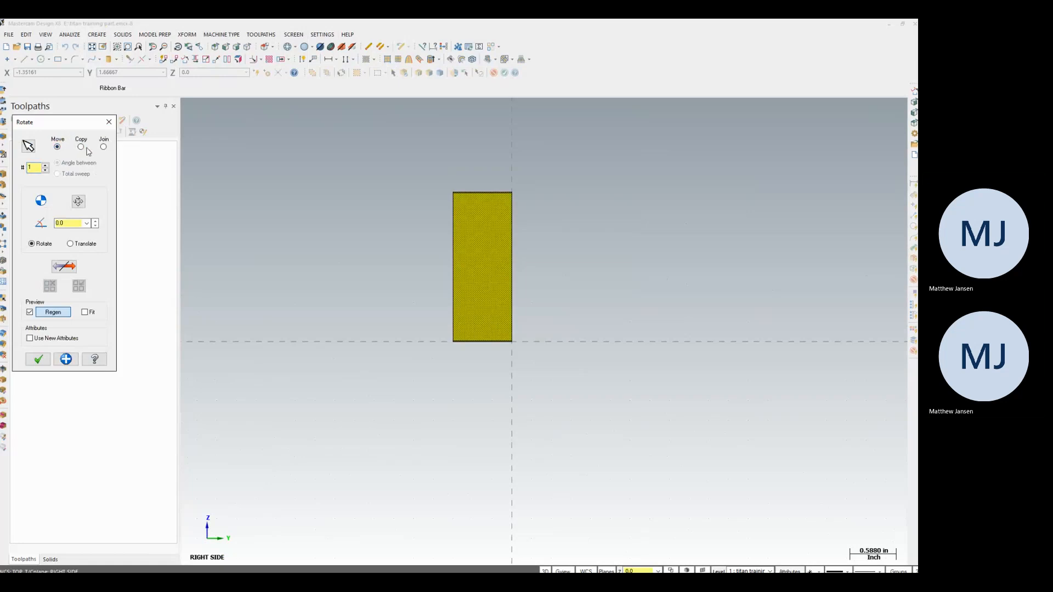
pyautogui.doubleClick(71, 223)
pyautogui.write('90')
pyautogui.click(38, 359)
pyautogui.scroll(-3, 430, 289)
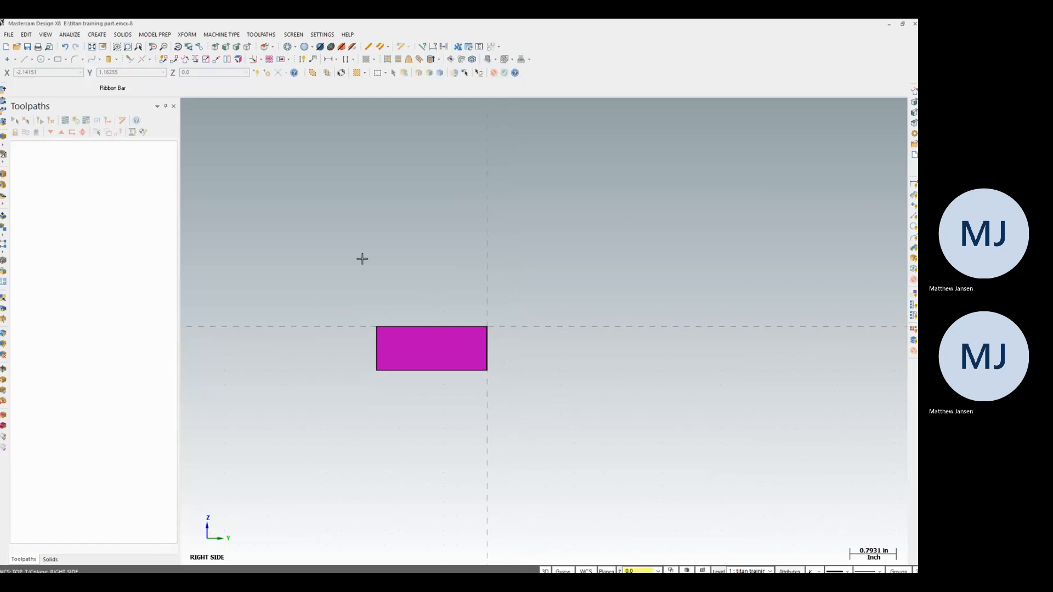
# Examine the rotated part's orientation relative to the origin axes from the Top view and from an angle.
pyautogui.moveTo(366, 263); pyautogui.dragTo(428, 307, button='middle')
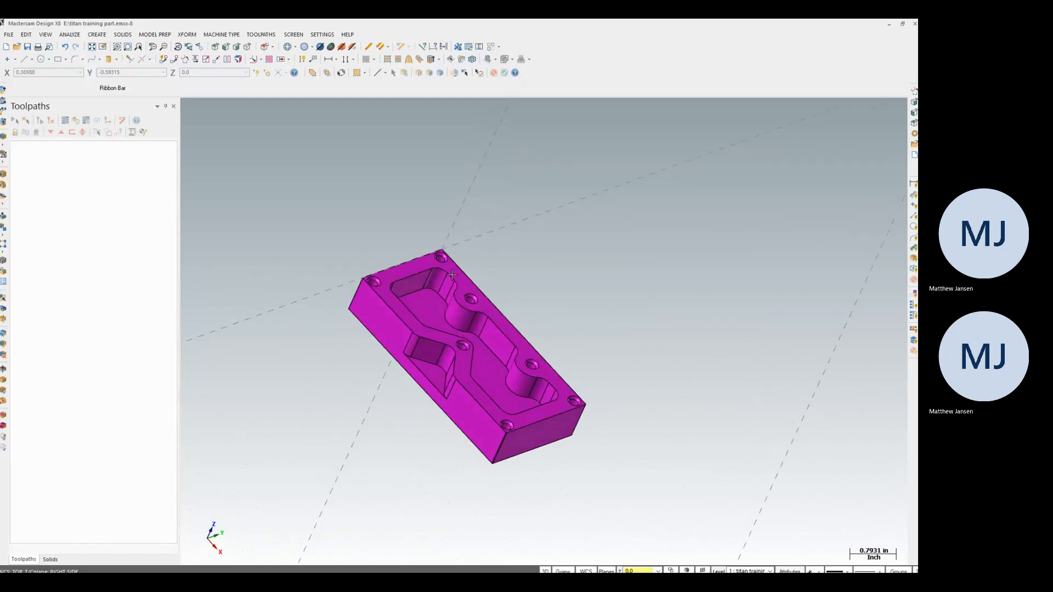
pyautogui.click(217, 48)
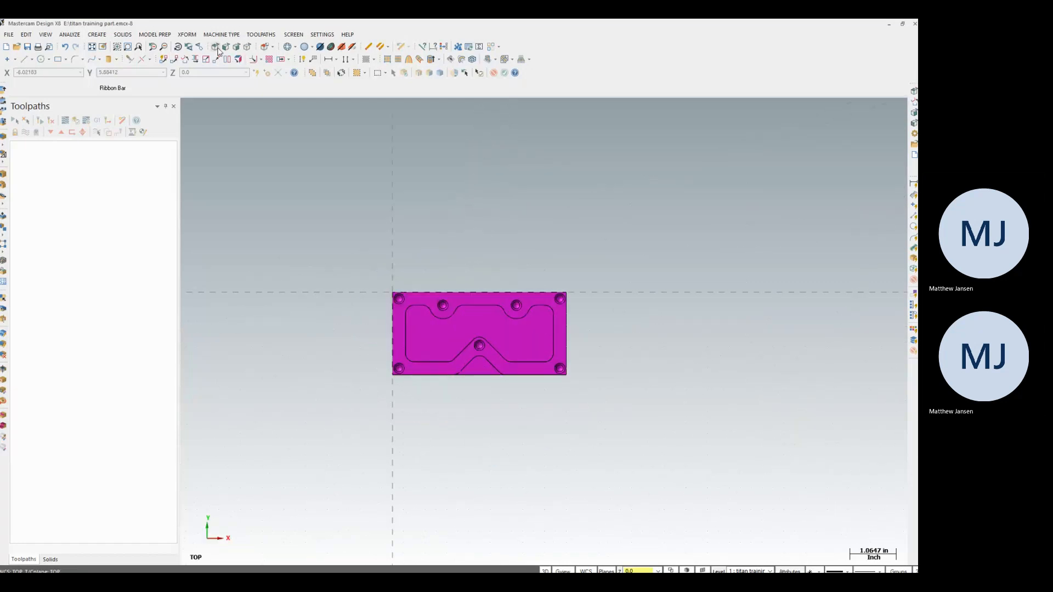
pyautogui.scroll(1, 419, 341)
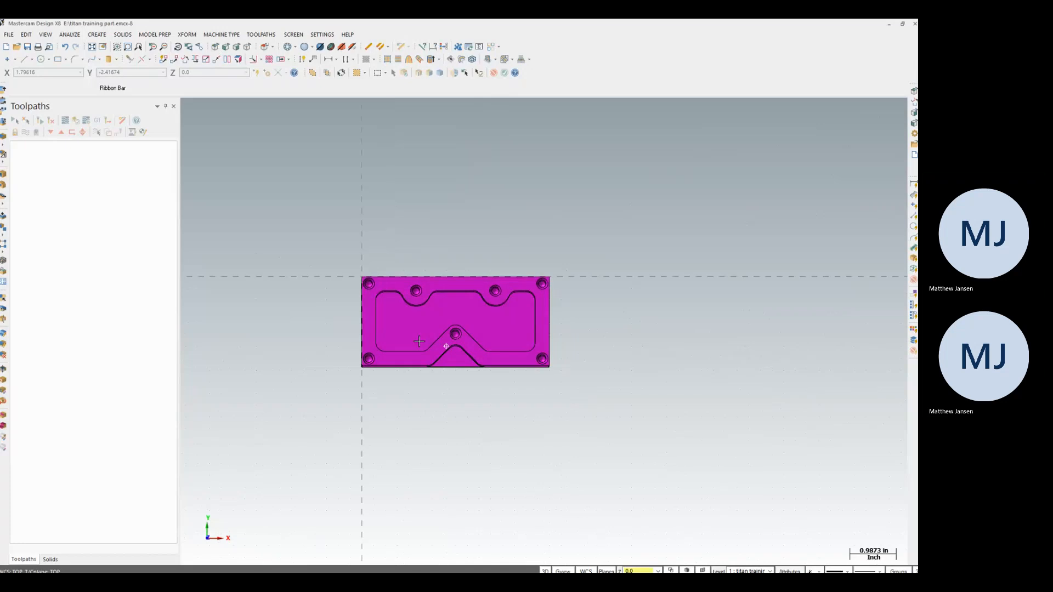
pyautogui.moveTo(419, 341); pyautogui.dragTo(424, 326, button='middle')
pyautogui.click(220, 52)
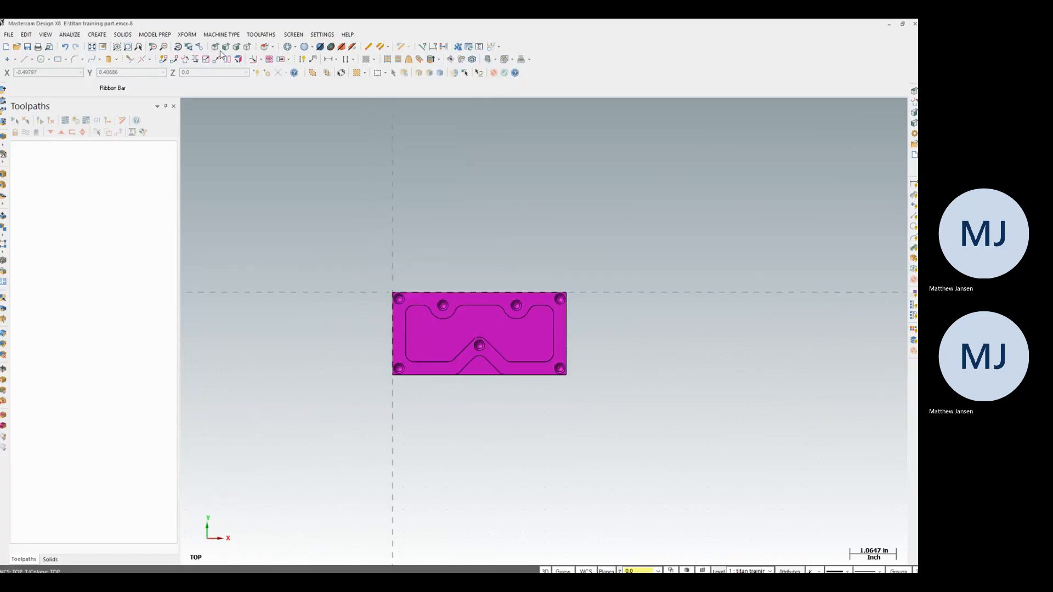
pyautogui.scroll(2, 483, 395)
pyautogui.scroll(-1, 513, 419)
pyautogui.scroll(2, 500, 433)
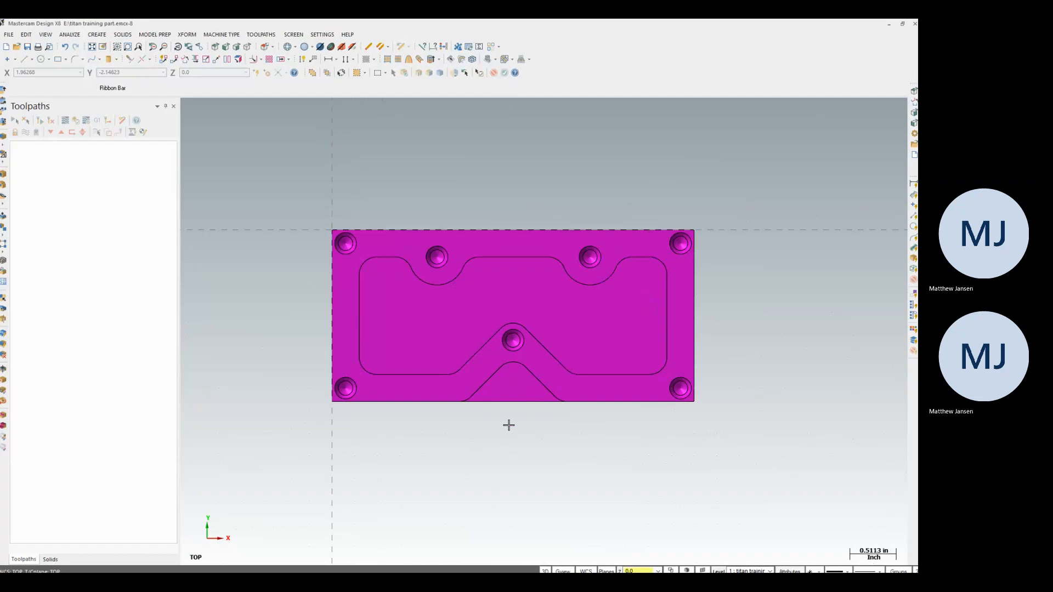
pyautogui.moveTo(509, 425); pyautogui.dragTo(512, 413, button='middle')
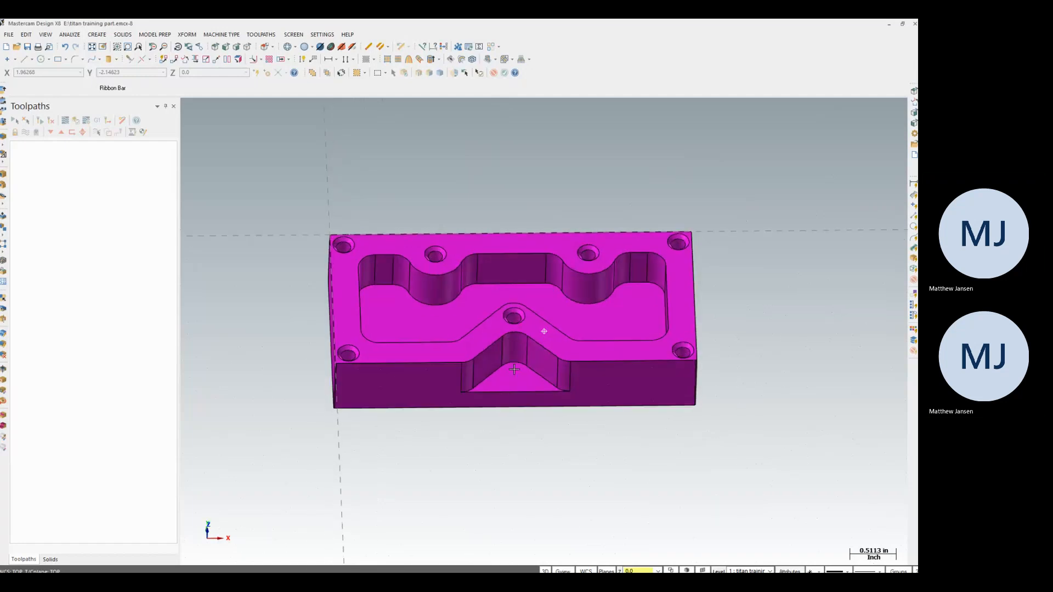
# Move the whole part to the origin by its upper-right corner in the Top view.
pyautogui.click(214, 48)
pyautogui.moveTo(353, 268); pyautogui.dragTo(753, 459)
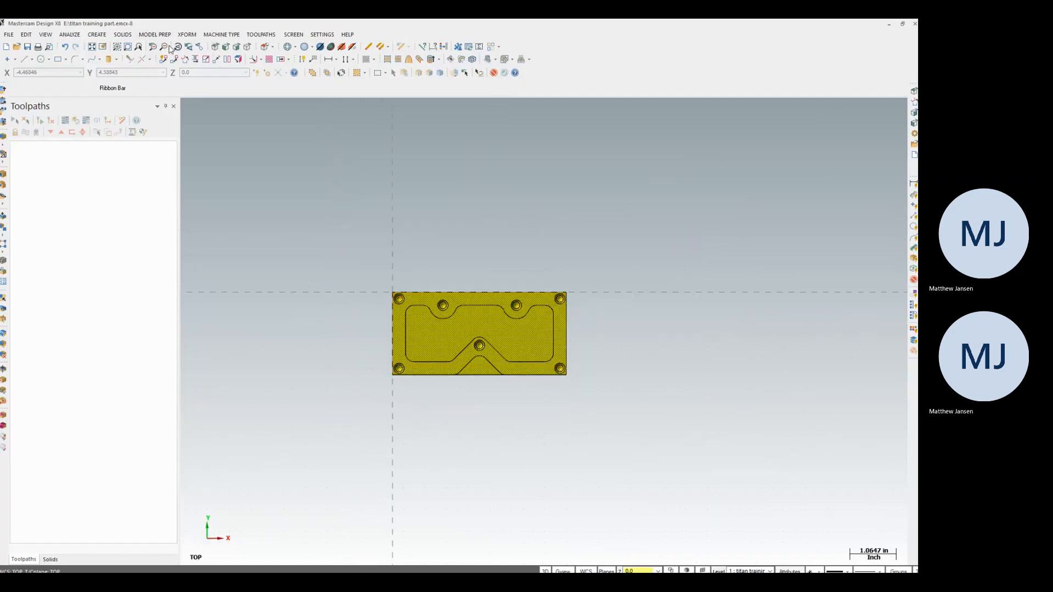
pyautogui.click(187, 34)
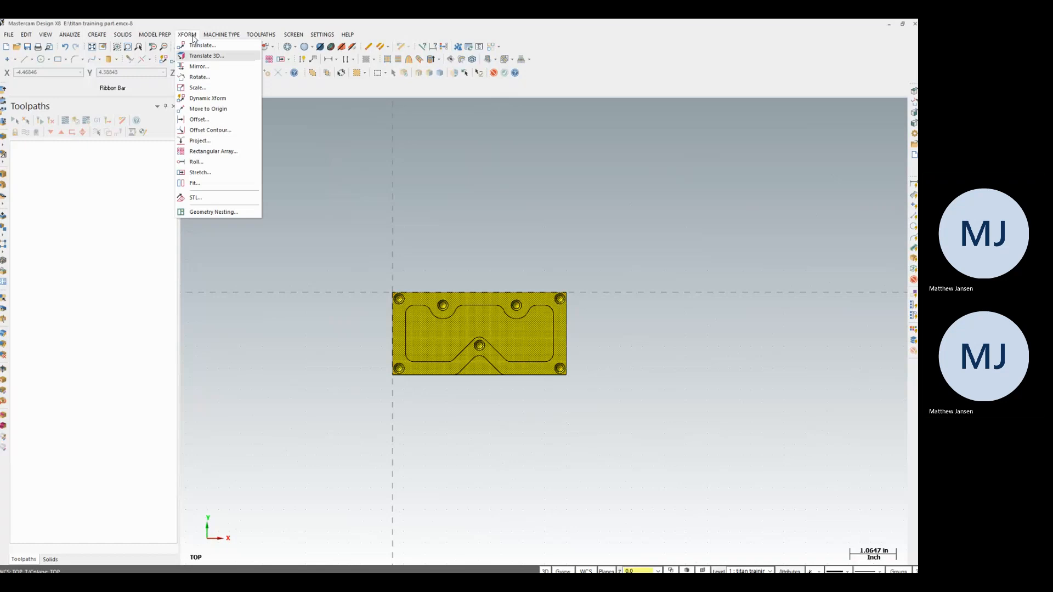
pyautogui.click(218, 111)
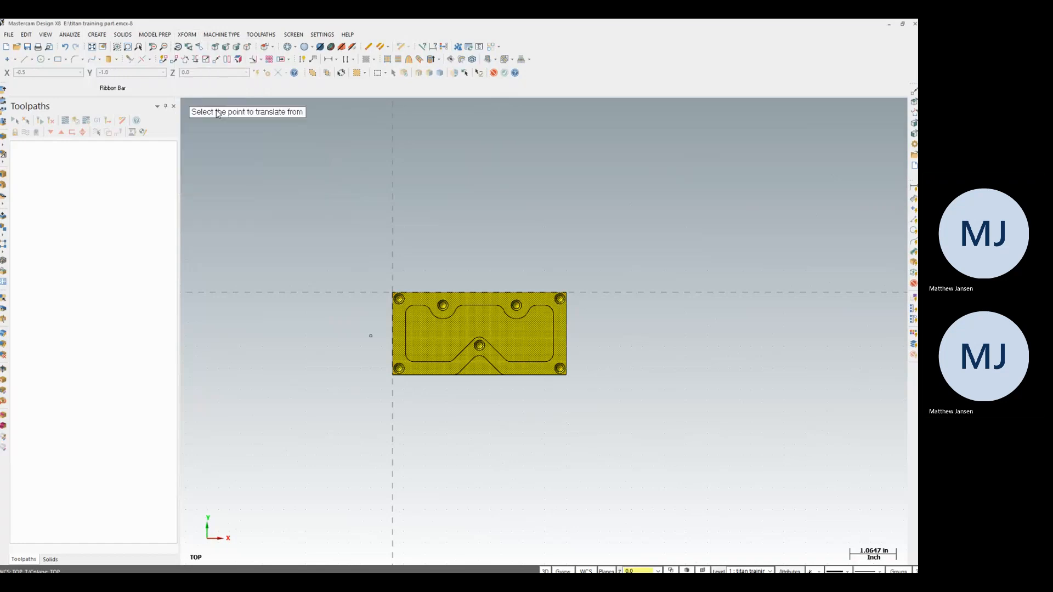
pyautogui.scroll(3, 482, 347)
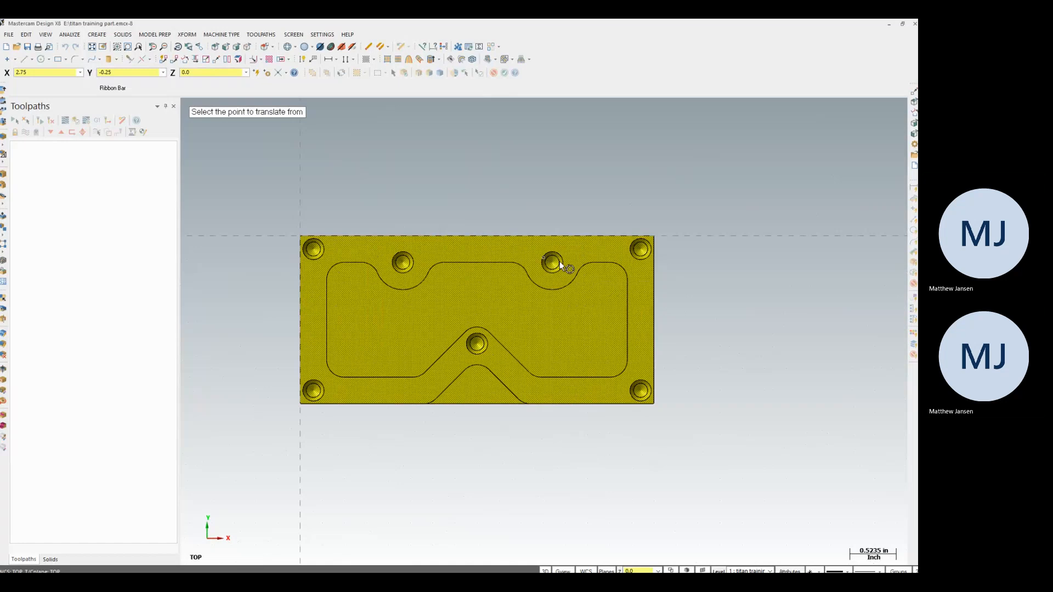
pyautogui.click(655, 235)
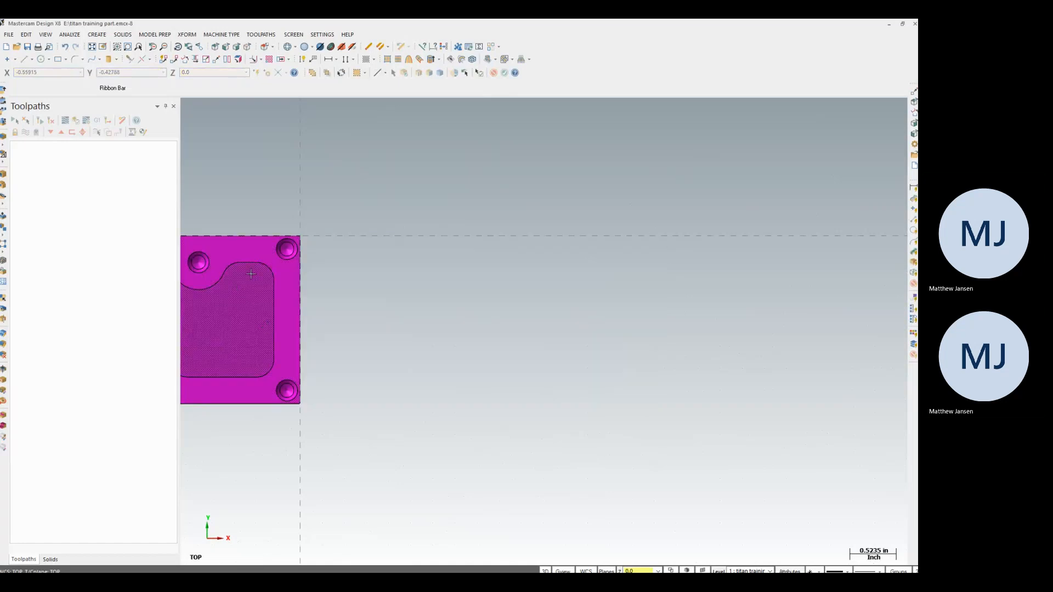
# Select the whole part again and move it to the origin by its upper-left corner.
pyautogui.scroll(-3, 364, 254)
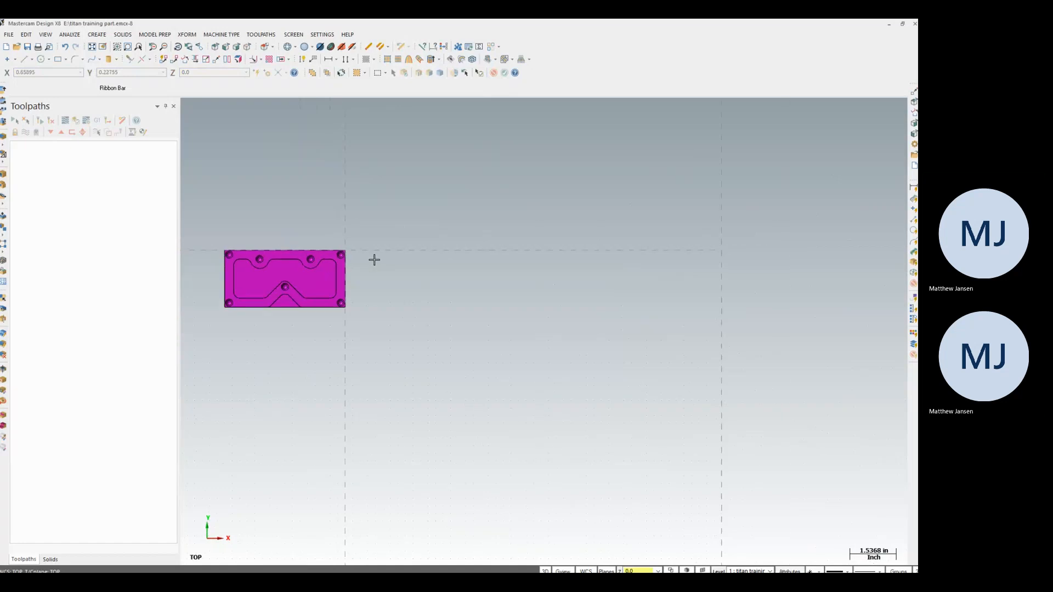
pyautogui.scroll(-1, 358, 242)
pyautogui.moveTo(209, 226); pyautogui.dragTo(424, 359)
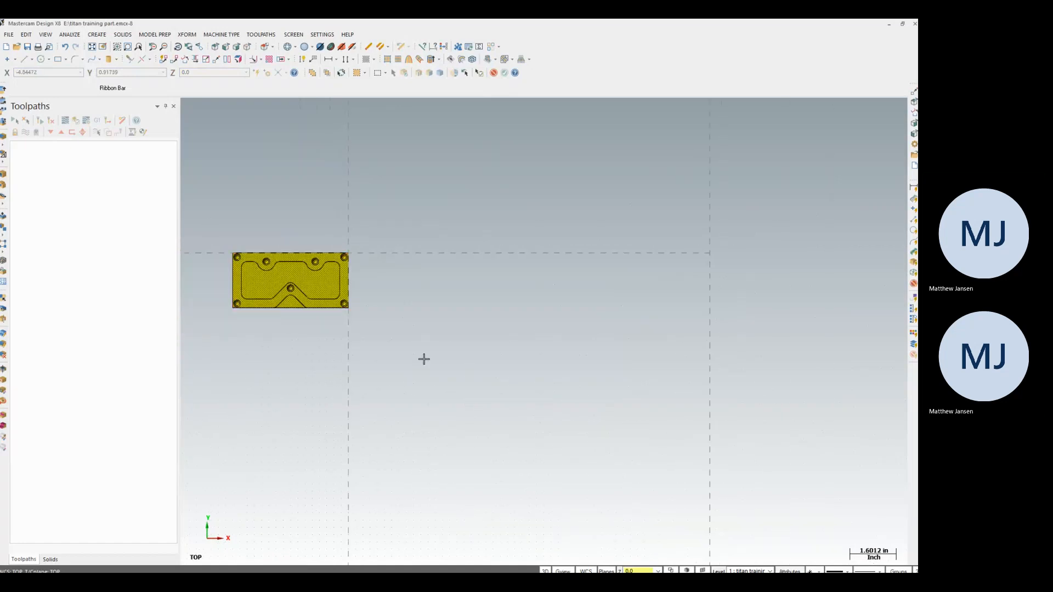
pyautogui.click(188, 35)
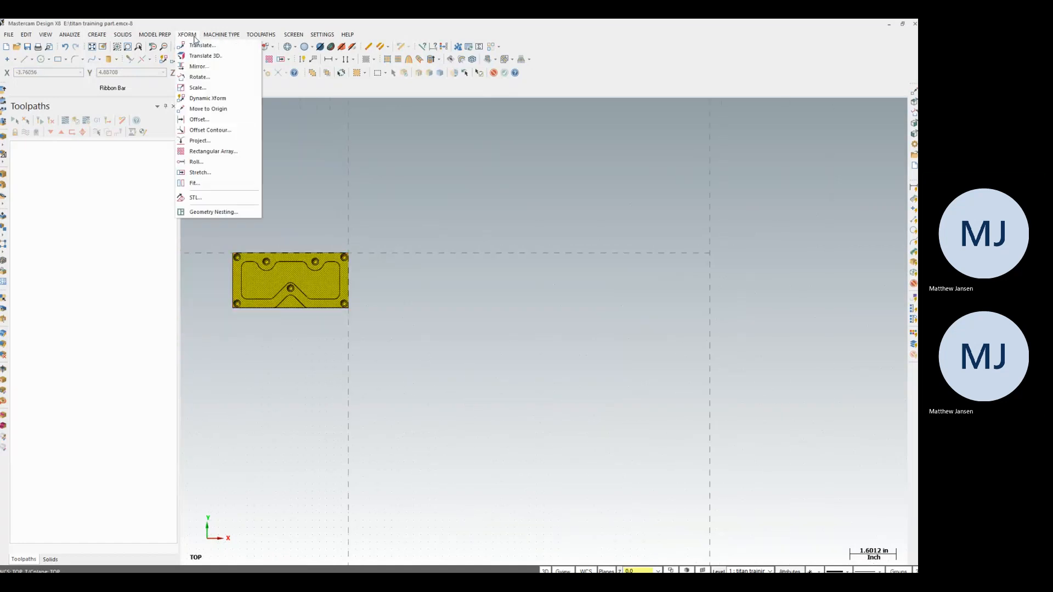
pyautogui.click(222, 109)
pyautogui.scroll(4, 237, 255)
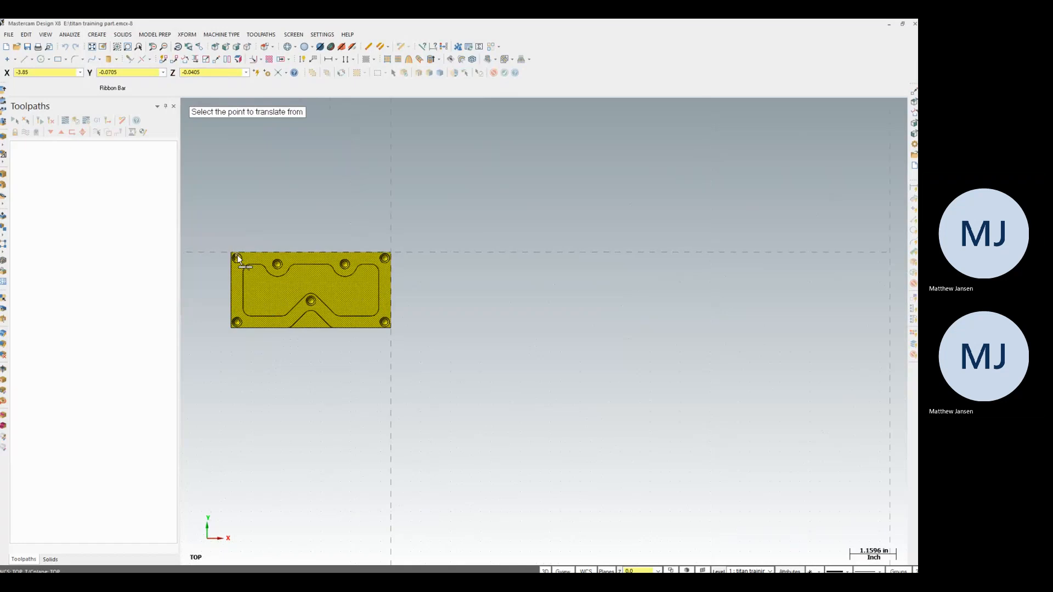
pyautogui.click(227, 251)
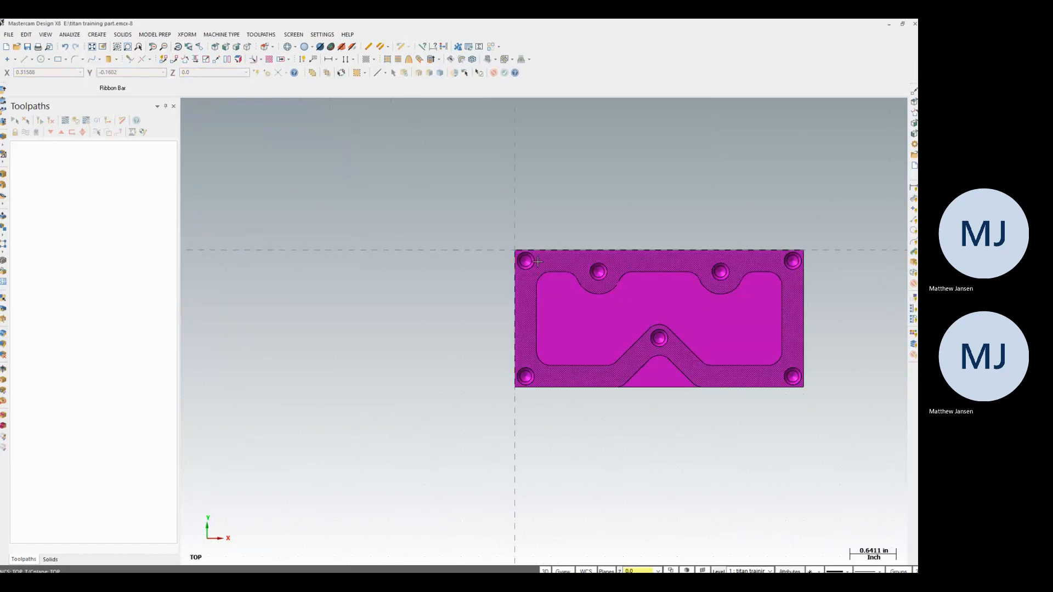
# Check the part's position against the origin axes from the Front and Top views and from an angle.
pyautogui.scroll(-2, 526, 239)
pyautogui.scroll(1, 736, 288)
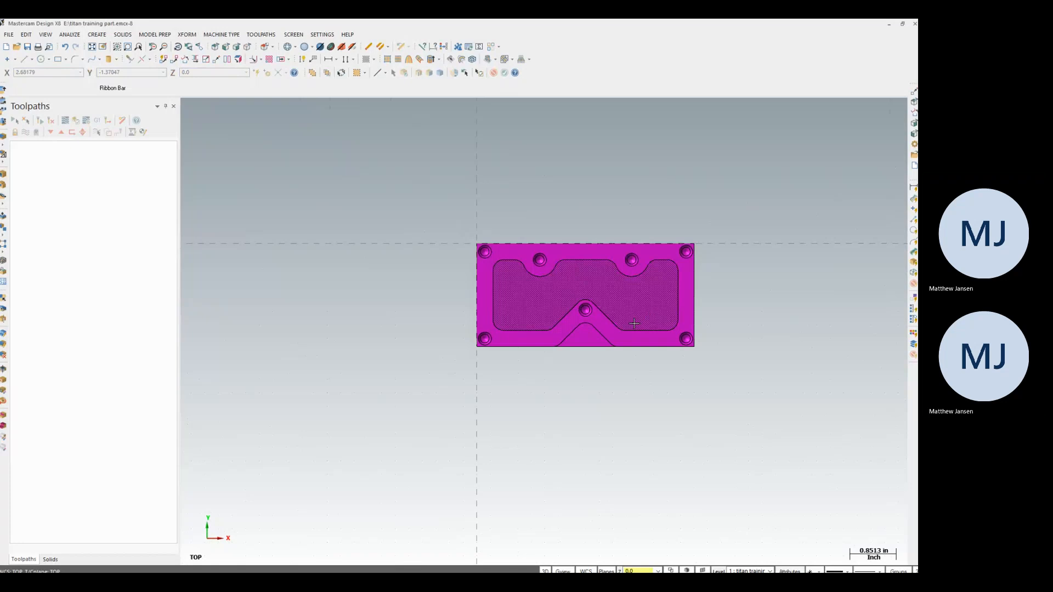
pyautogui.scroll(4, 583, 321)
pyautogui.moveTo(576, 376); pyautogui.dragTo(569, 269, button='middle')
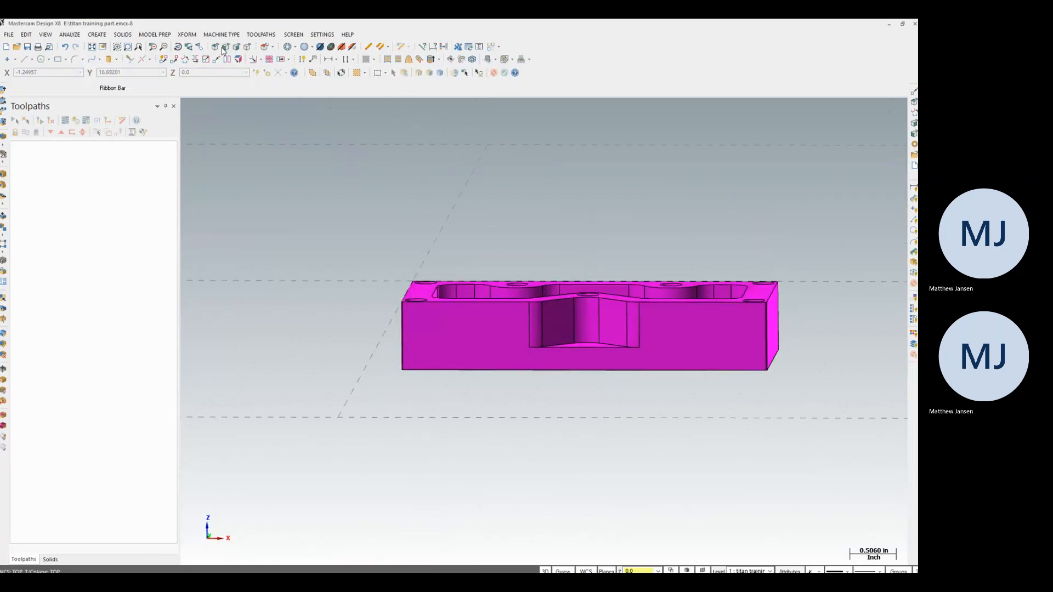
pyautogui.click(222, 48)
pyautogui.moveTo(355, 250)
pyautogui.mouseDown()
pyautogui.moveTo(418, 286)
pyautogui.moveTo(795, 415)
pyautogui.mouseUp()
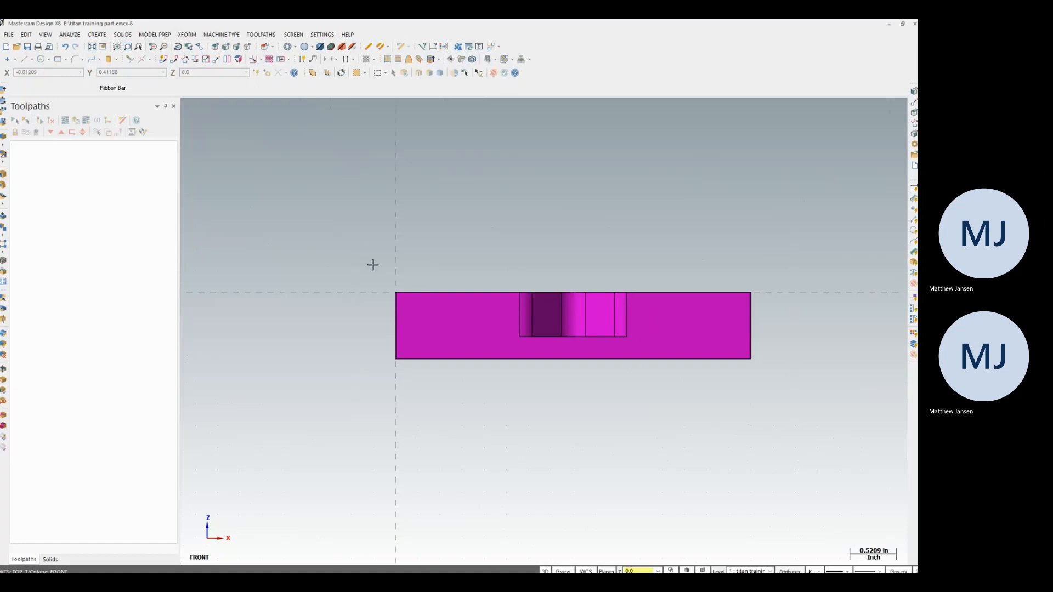
pyautogui.keyDown('alt'); pyautogui.moveTo(542, 293); pyautogui.dragTo(532, 325, button='middle'); pyautogui.keyUp('alt')
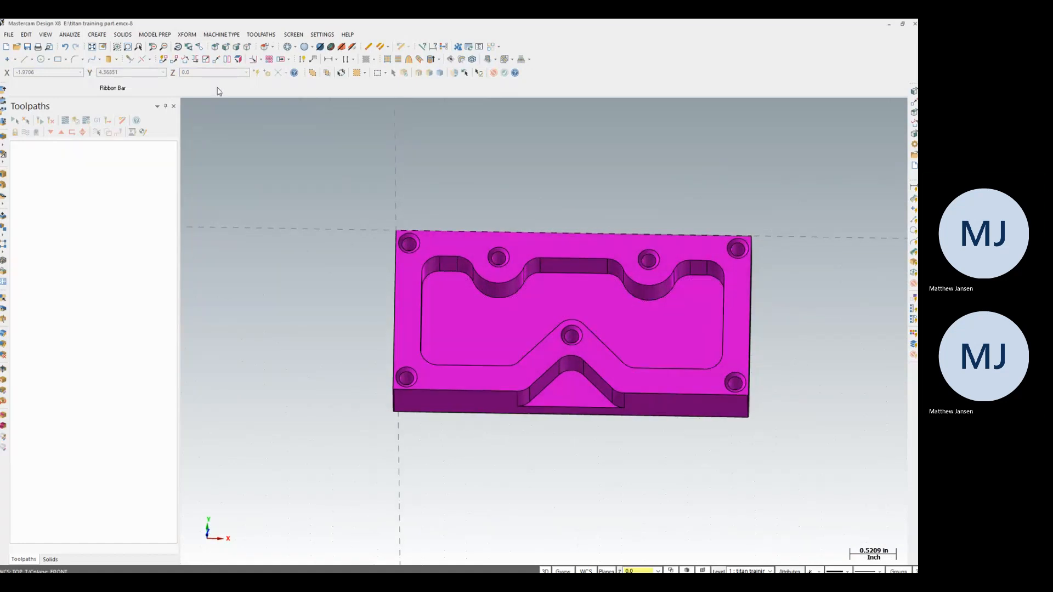
pyautogui.click(216, 47)
pyautogui.scroll(2, 535, 395)
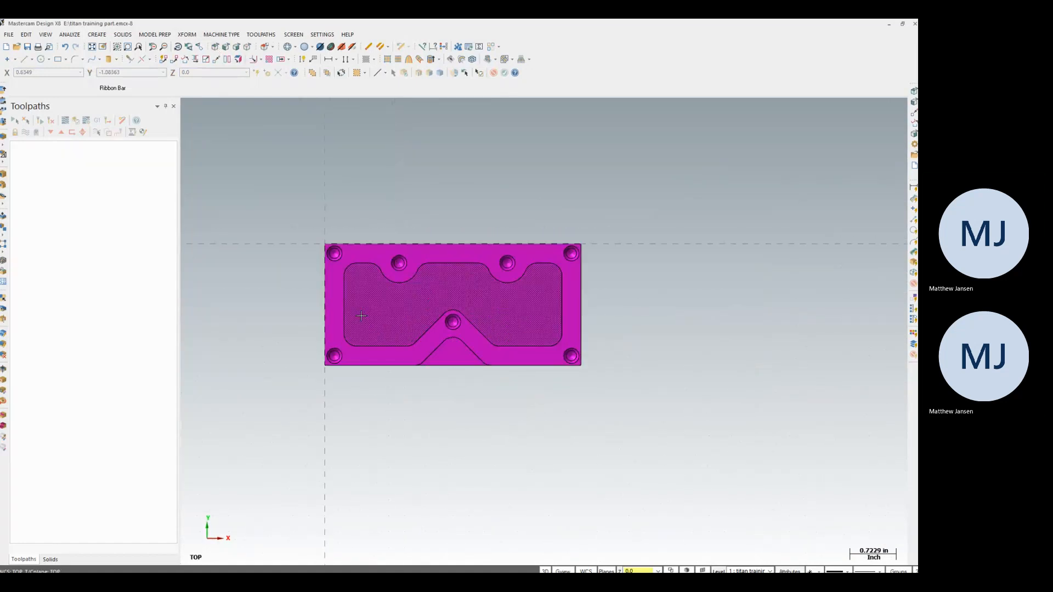
pyautogui.scroll(-2, 366, 317)
pyautogui.scroll(1, 297, 292)
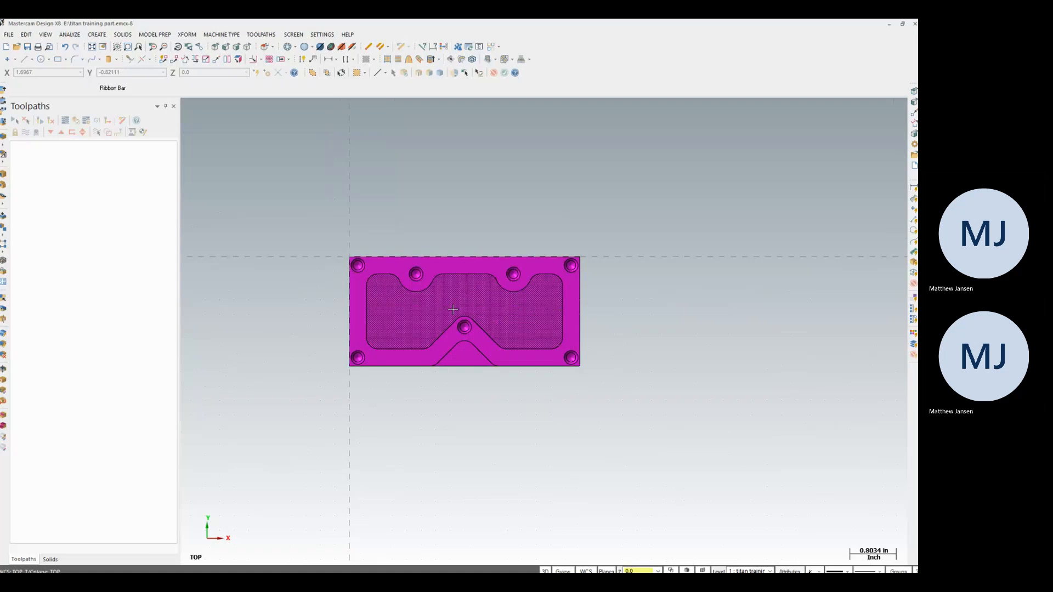
# Set the machine type to the default mill and open the stock setup of its machine group.
pyautogui.click(230, 35)
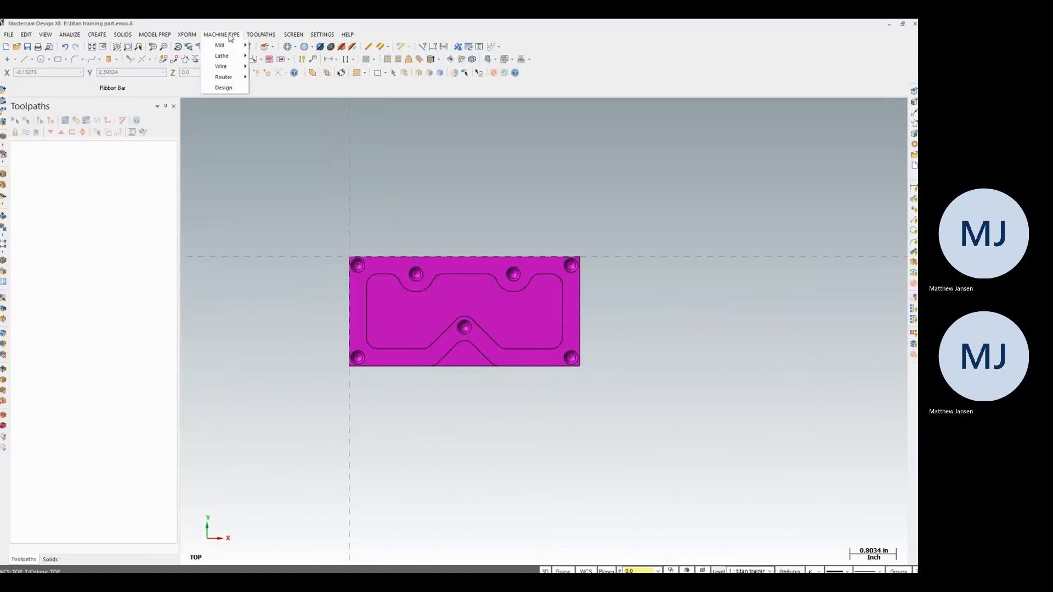
pyautogui.moveTo(230, 46)
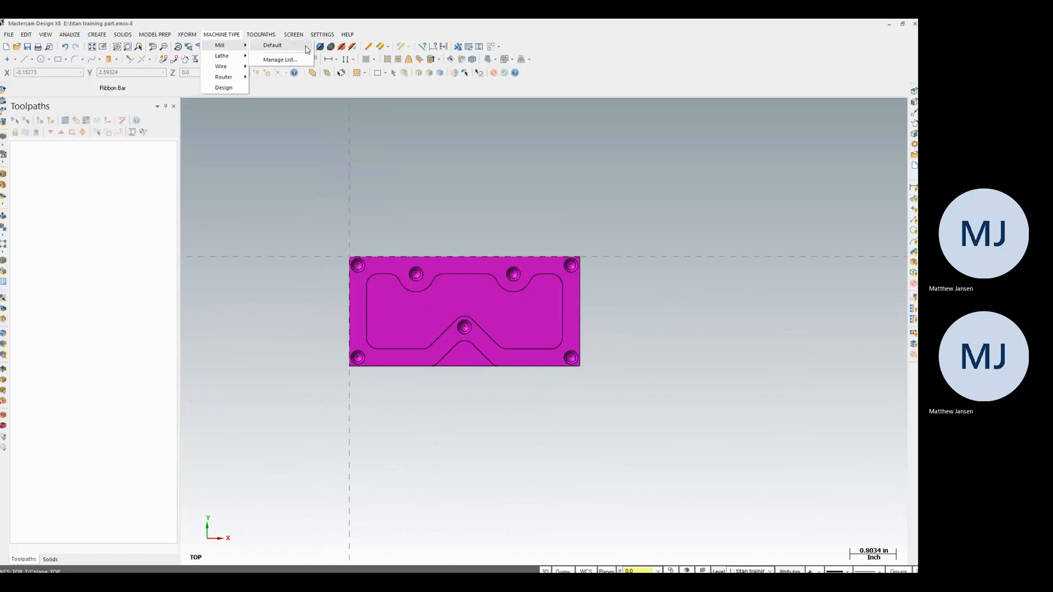
pyautogui.click(280, 45)
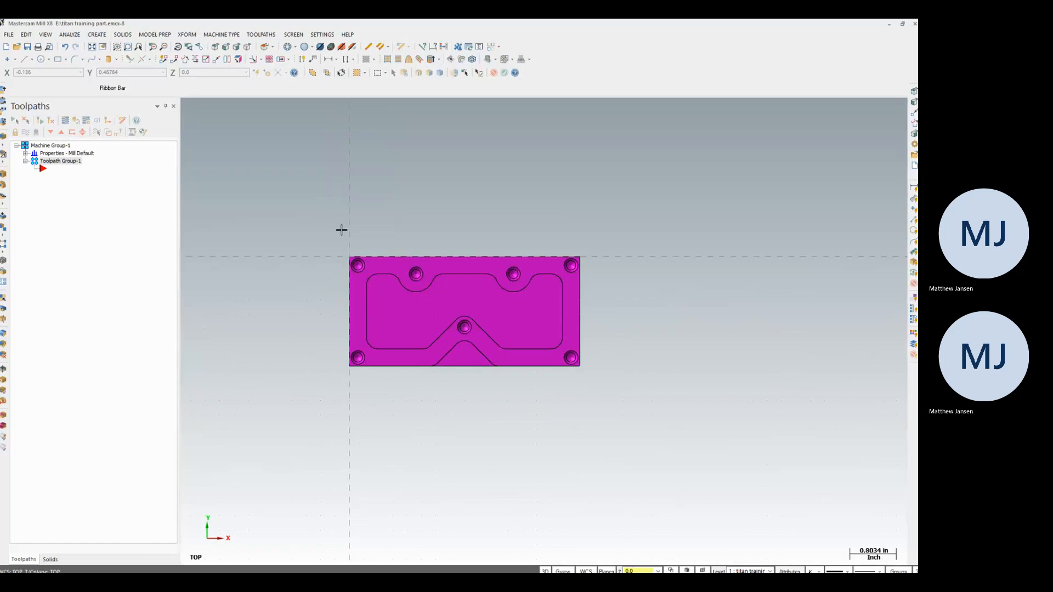
pyautogui.click(25, 154)
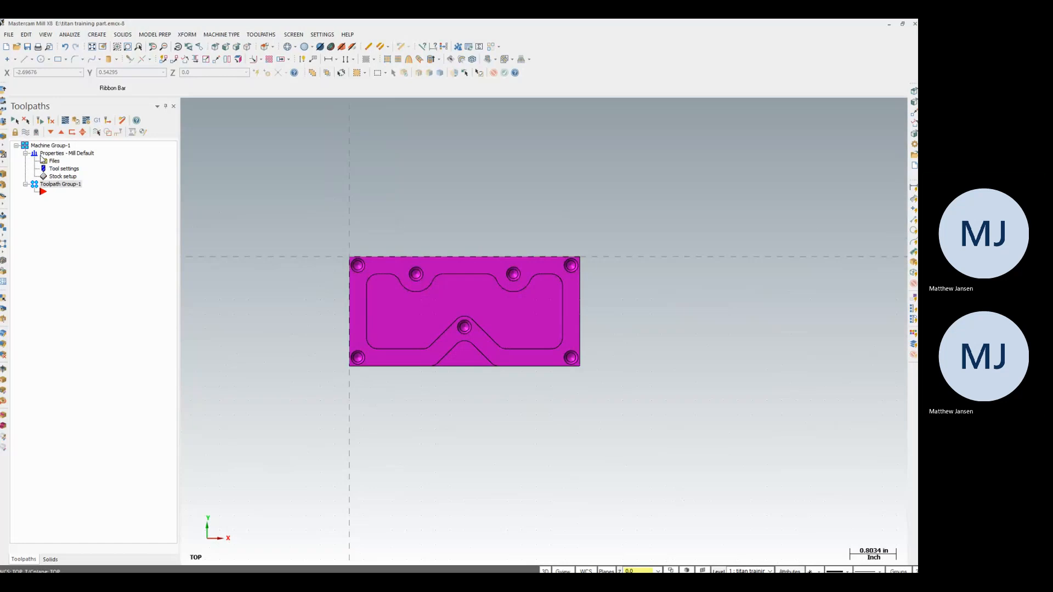
pyautogui.doubleClick(69, 177)
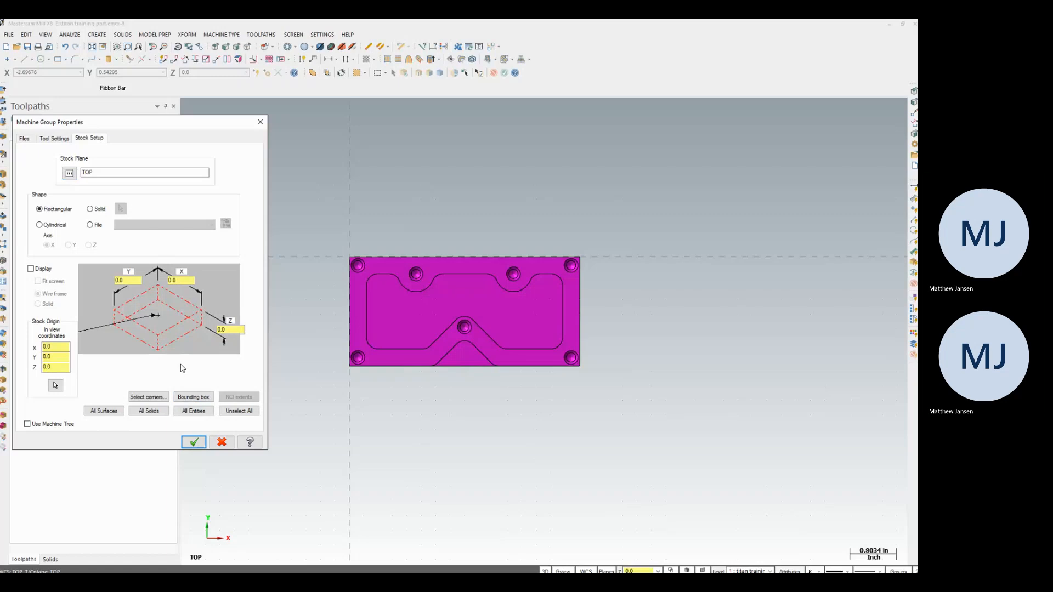
# Start a rectangular stock bounding box around all entities and check its outline against the part.
pyautogui.click(195, 397)
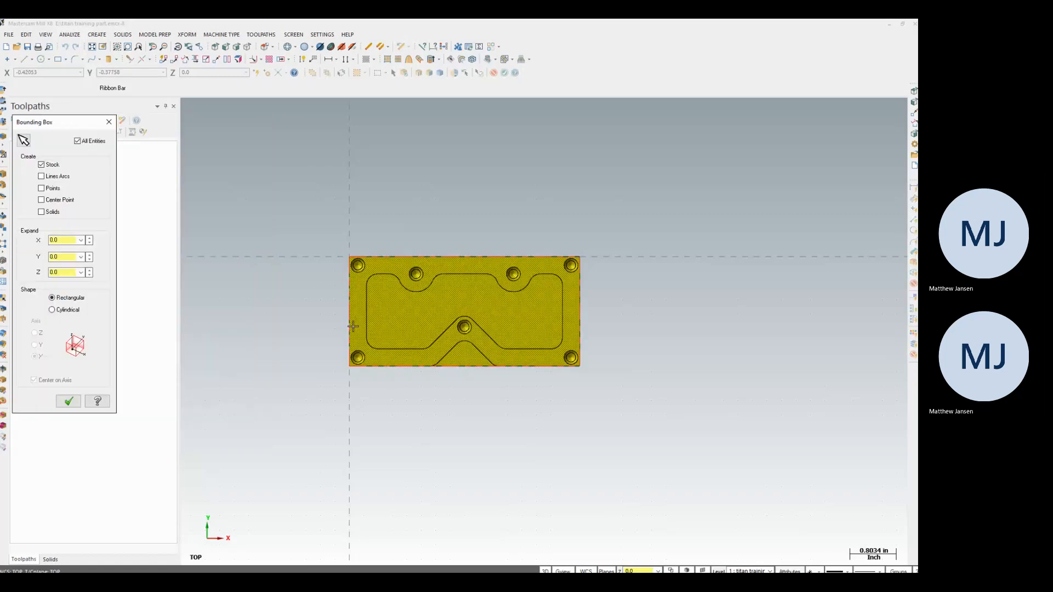
pyautogui.scroll(1, 480, 329)
pyautogui.moveTo(478, 318); pyautogui.dragTo(459, 373, button='middle')
pyautogui.scroll(-8, 459, 373)
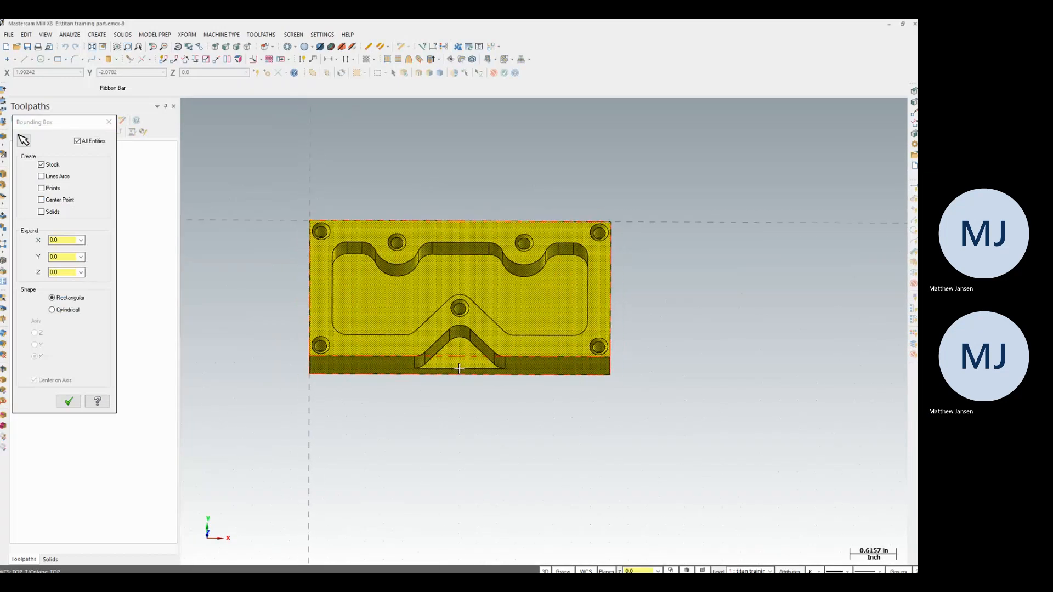
pyautogui.moveTo(431, 291); pyautogui.dragTo(432, 311, button='middle')
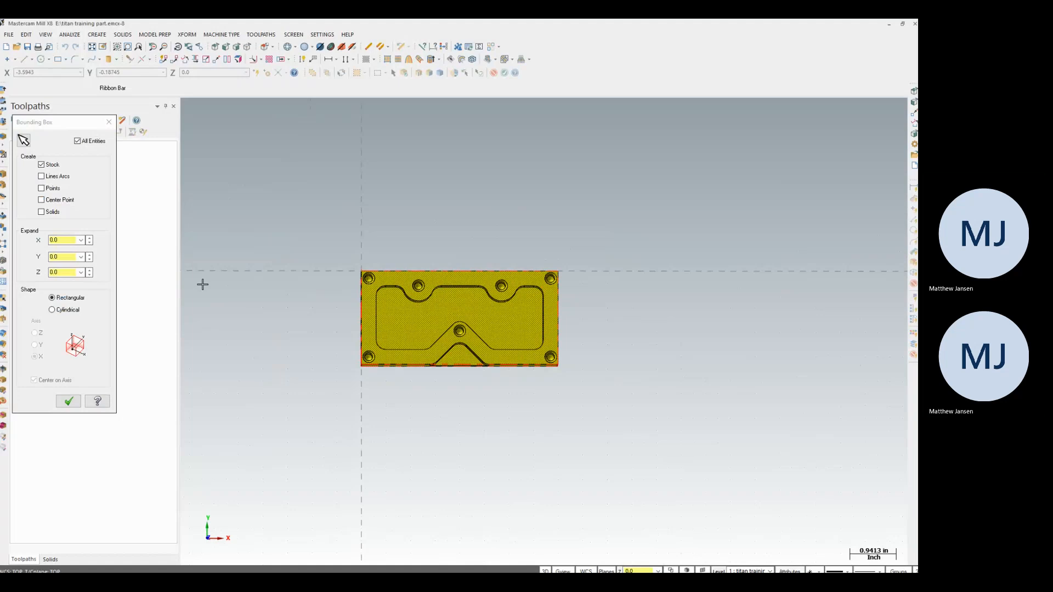
# Preview a cylindrical bounding box along the X axis and return the shape to rectangular.
pyautogui.click(53, 310)
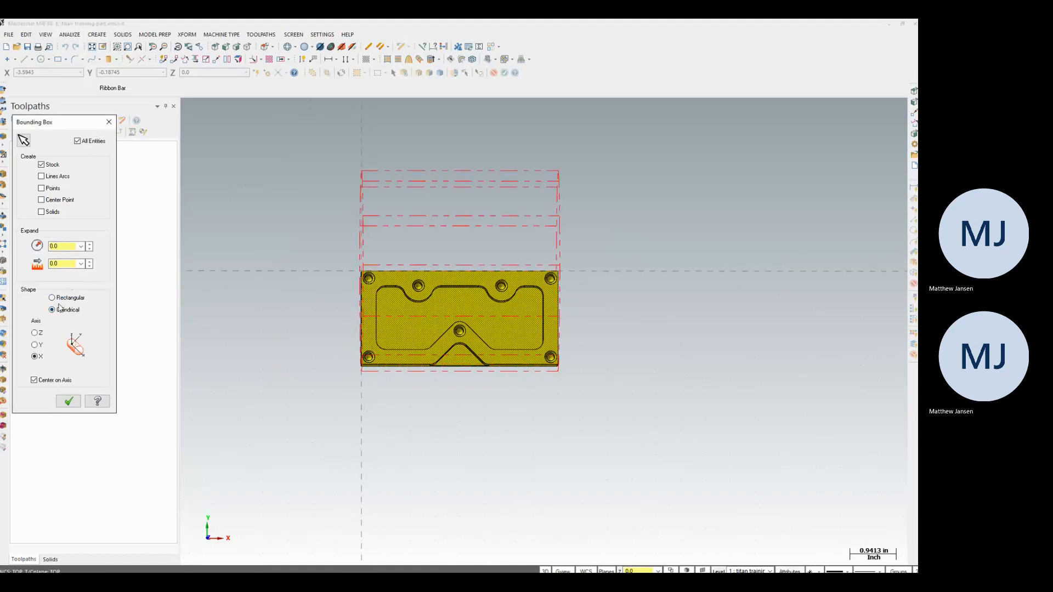
pyautogui.moveTo(378, 274); pyautogui.dragTo(472, 257, button='middle')
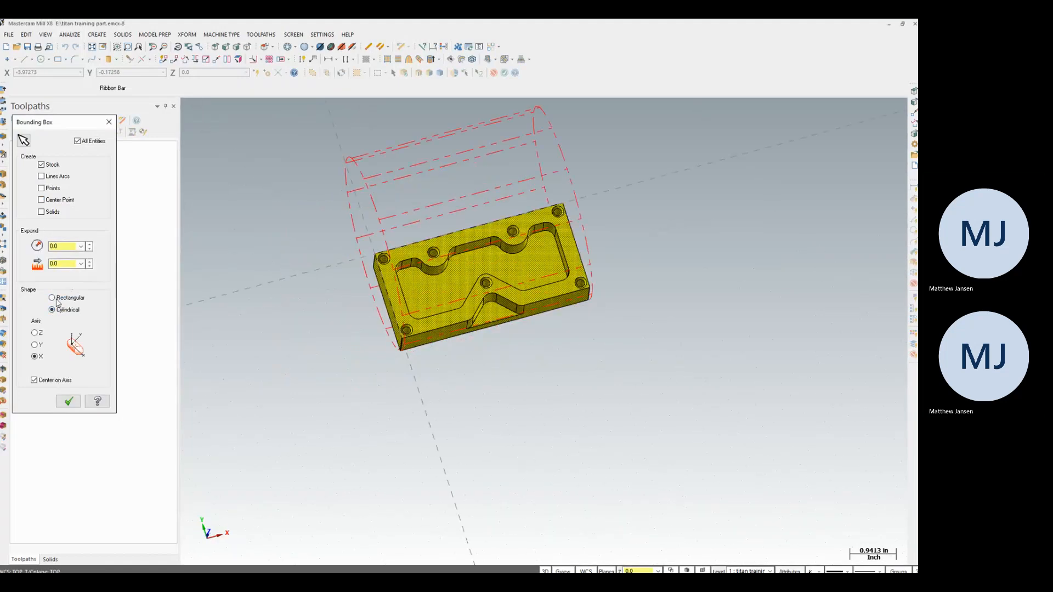
pyautogui.click(53, 299)
# Inspect the rectangular bounding box around the part and accept it as the stock with no expansion.
pyautogui.scroll(-2, 493, 285)
pyautogui.moveTo(485, 329); pyautogui.dragTo(503, 300, button='middle')
pyautogui.moveTo(544, 331); pyautogui.dragTo(460, 366, button='middle')
pyautogui.scroll(2, 461, 367)
pyautogui.moveTo(503, 284); pyautogui.dragTo(524, 278, button='middle')
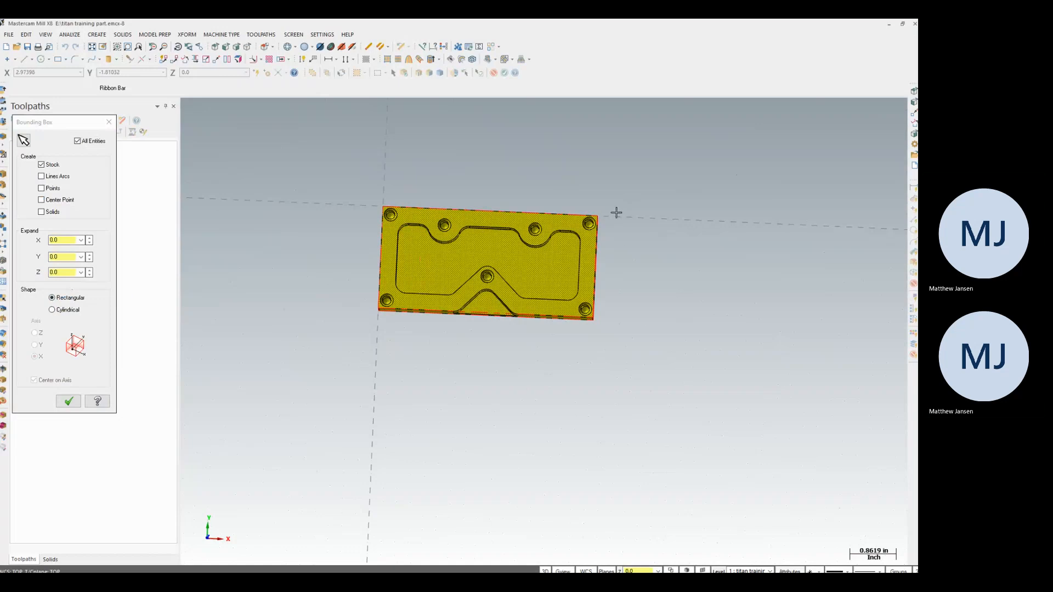
pyautogui.click(69, 401)
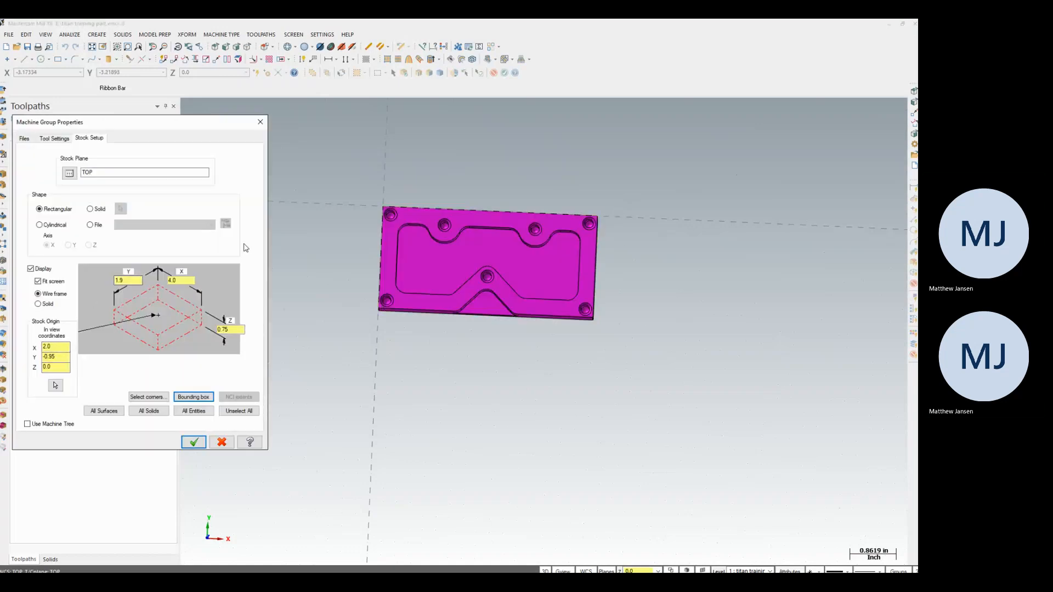
# Set the rectangular stock size to 2.0 in Y and 4.1 in X and accept the stock setup.
pyautogui.doubleClick(130, 280)
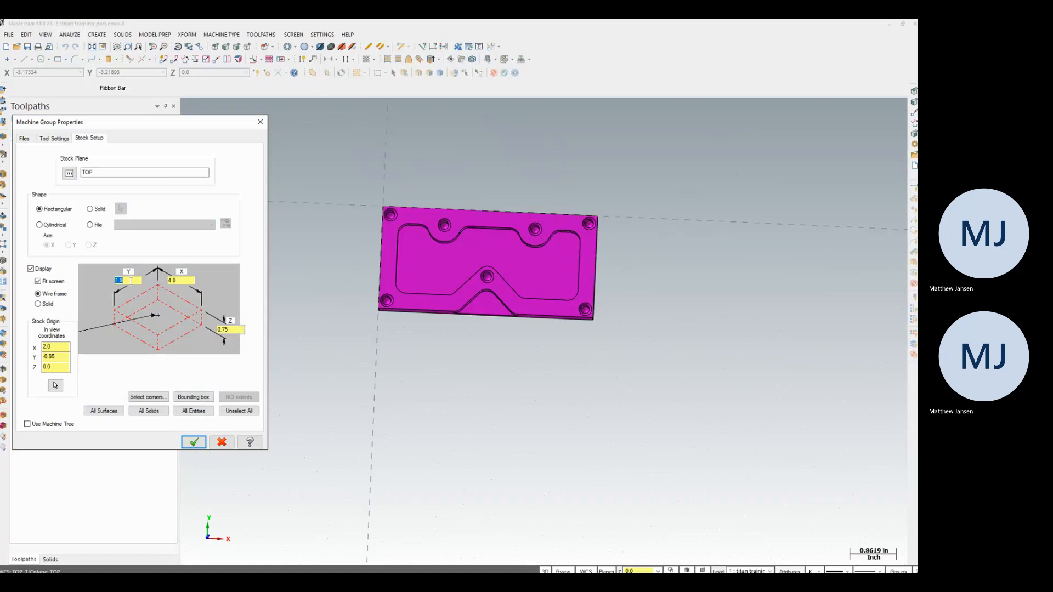
pyautogui.write('2.0')
pyautogui.doubleClick(180, 281)
pyautogui.write('4.1')
pyautogui.press('Tab')
pyautogui.click(194, 441)
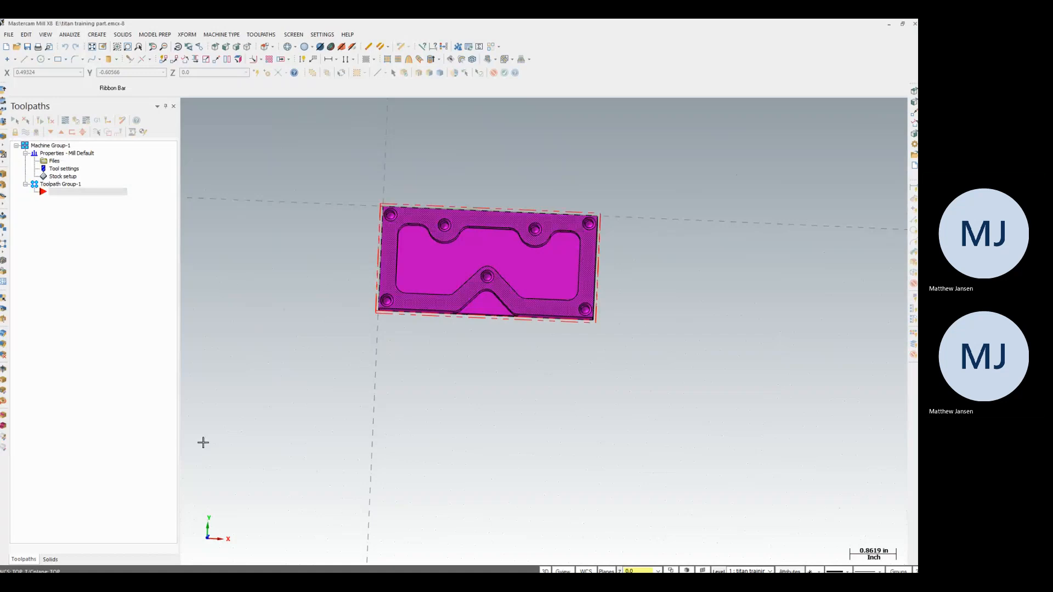
# Check the stock outline's margin around the part and review the stock dimensions in the stock setup.
pyautogui.scroll(6, 350, 203)
pyautogui.scroll(-3, 350, 203)
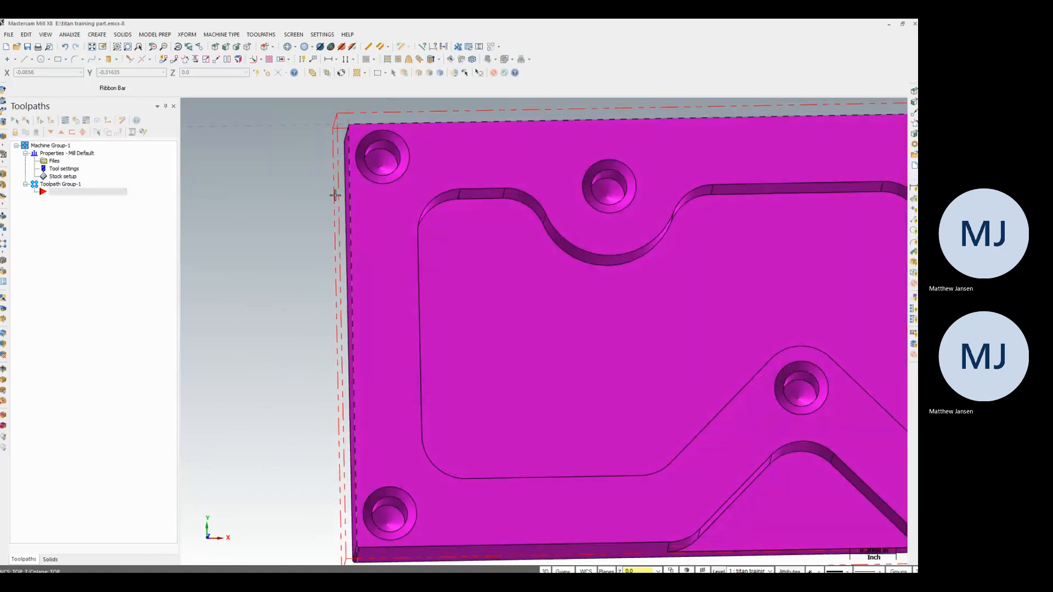
pyautogui.scroll(-3, 479, 427)
pyautogui.scroll(1, 479, 427)
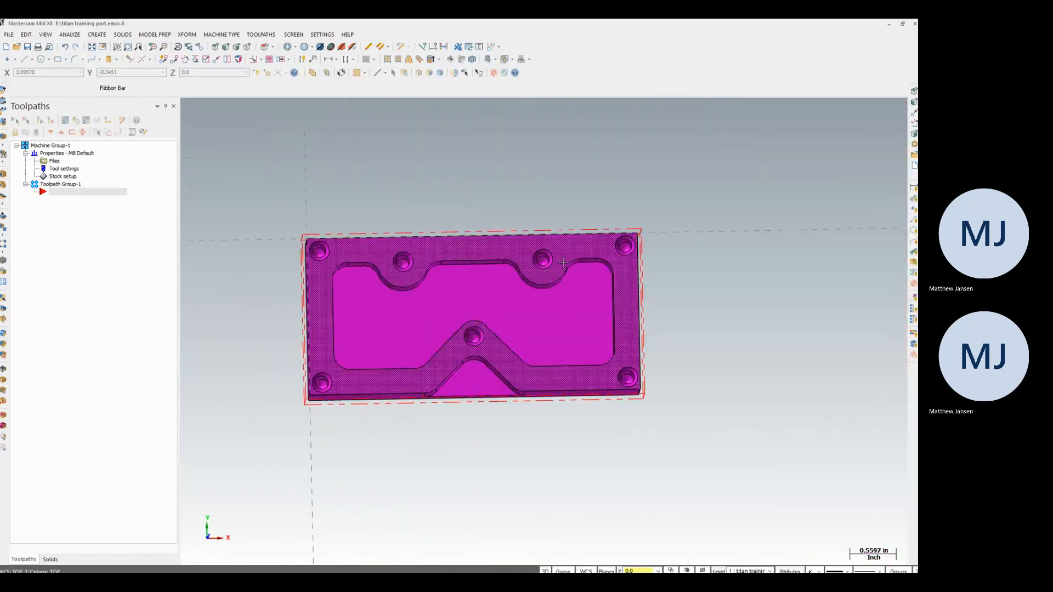
pyautogui.click(59, 176)
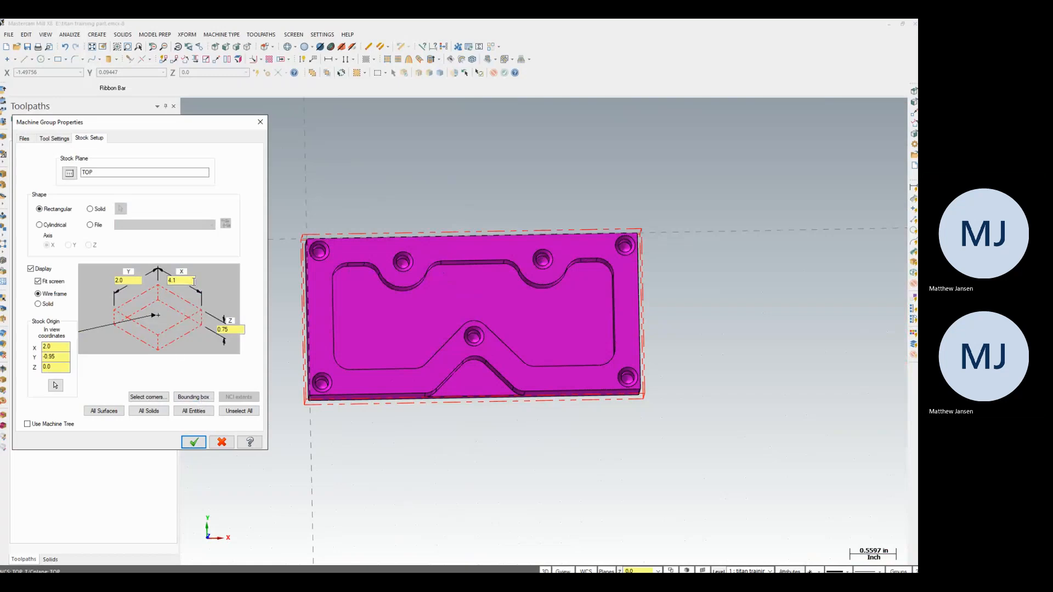
pyautogui.press('Return')
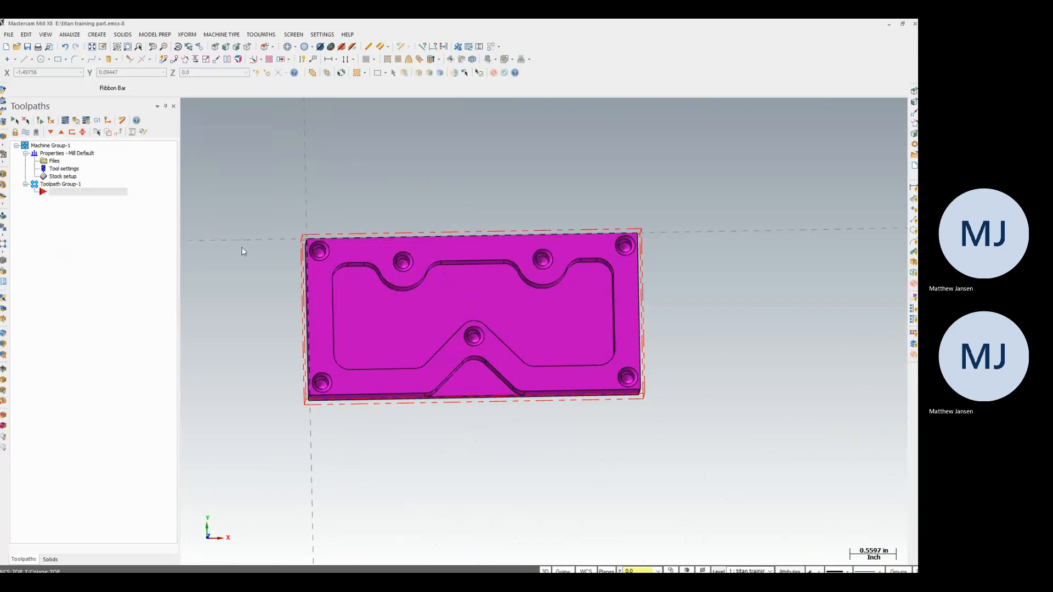
# From the top view, start a Facing toolpath with the NC name "titan training part", using the defined stock as its boundary.
pyautogui.click(216, 48)
pyautogui.scroll(4, 514, 355)
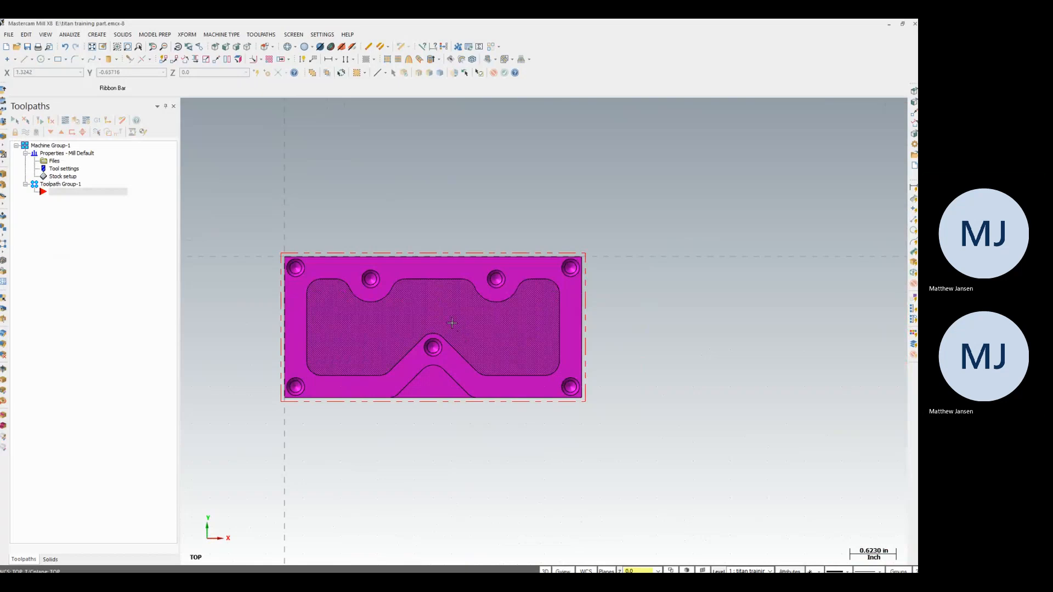
pyautogui.click(265, 36)
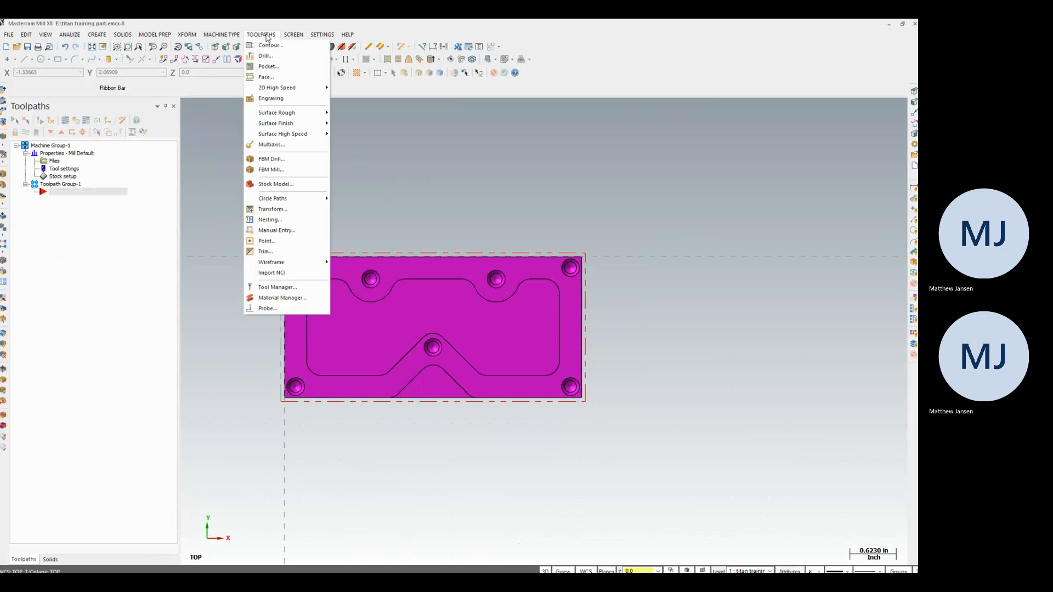
pyautogui.click(282, 80)
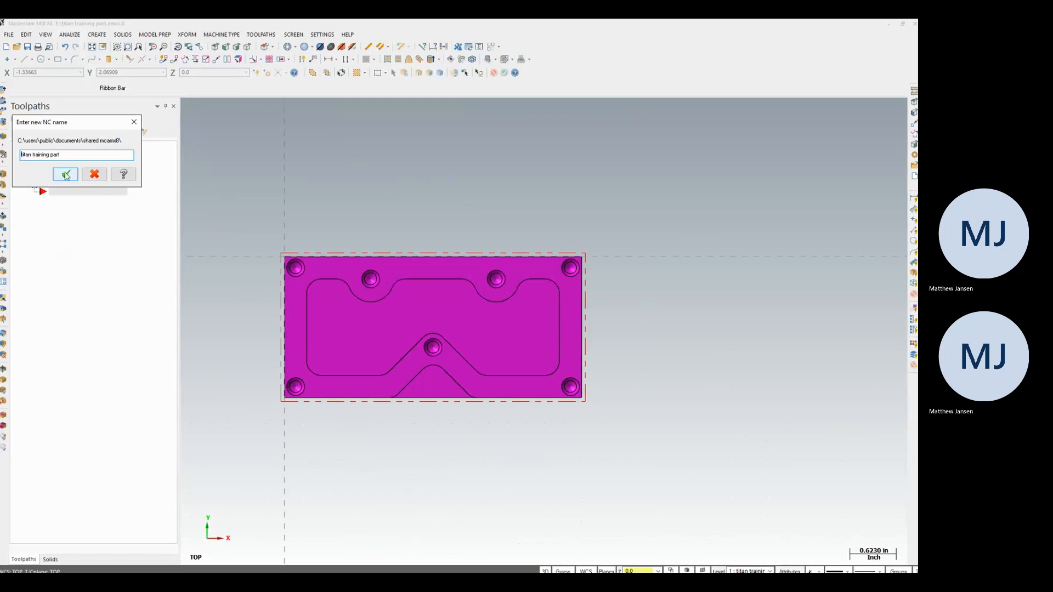
pyautogui.click(65, 176)
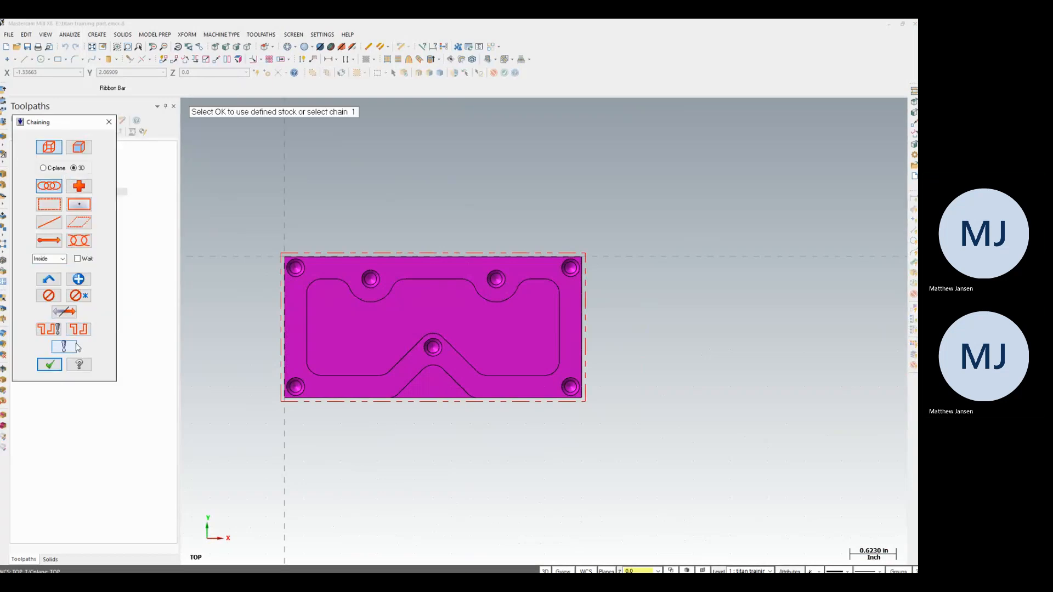
pyautogui.click(49, 365)
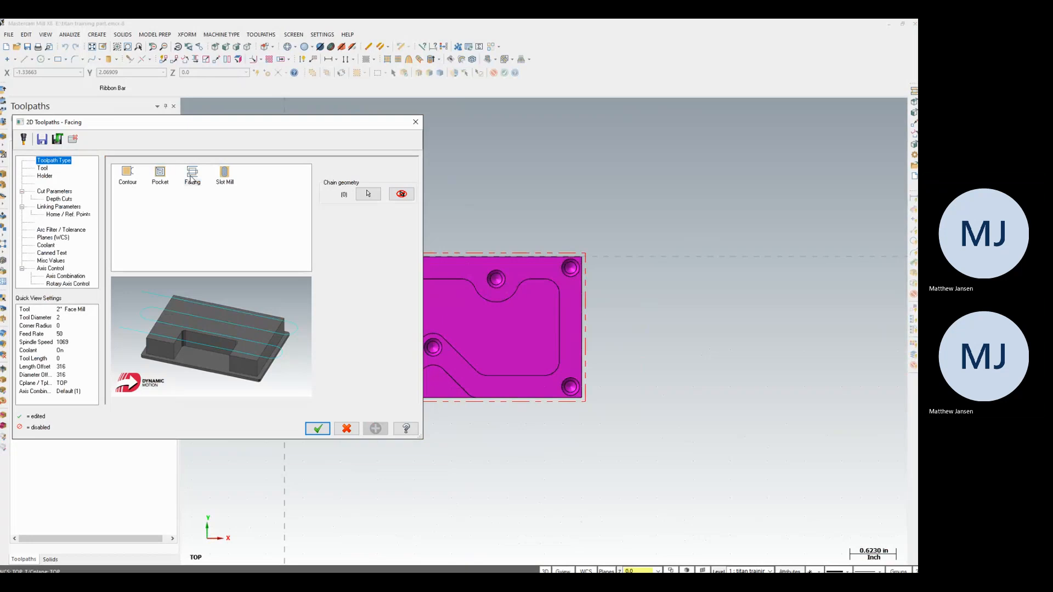
# Open the library tool selection for the facing operation, enlarge its list, and filter it to face mills only.
pyautogui.click(43, 168)
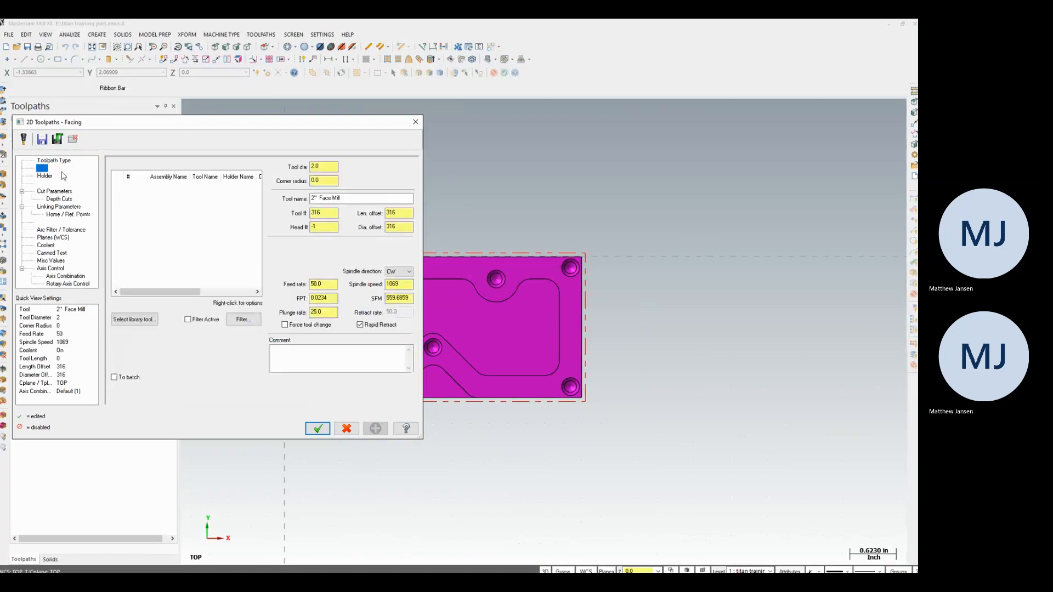
pyautogui.click(138, 322)
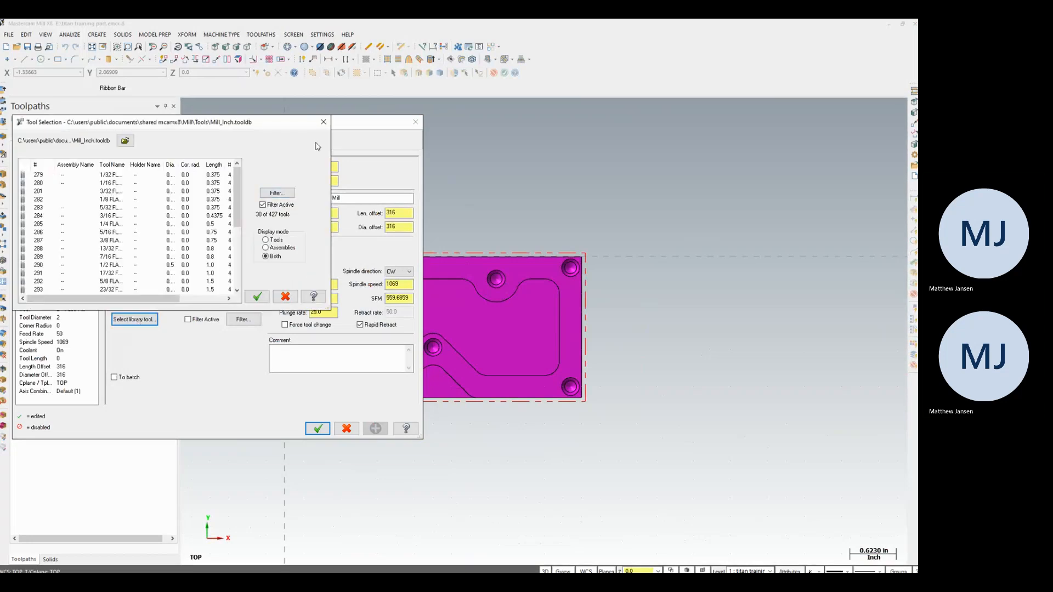
pyautogui.moveTo(328, 304); pyautogui.dragTo(538, 450)
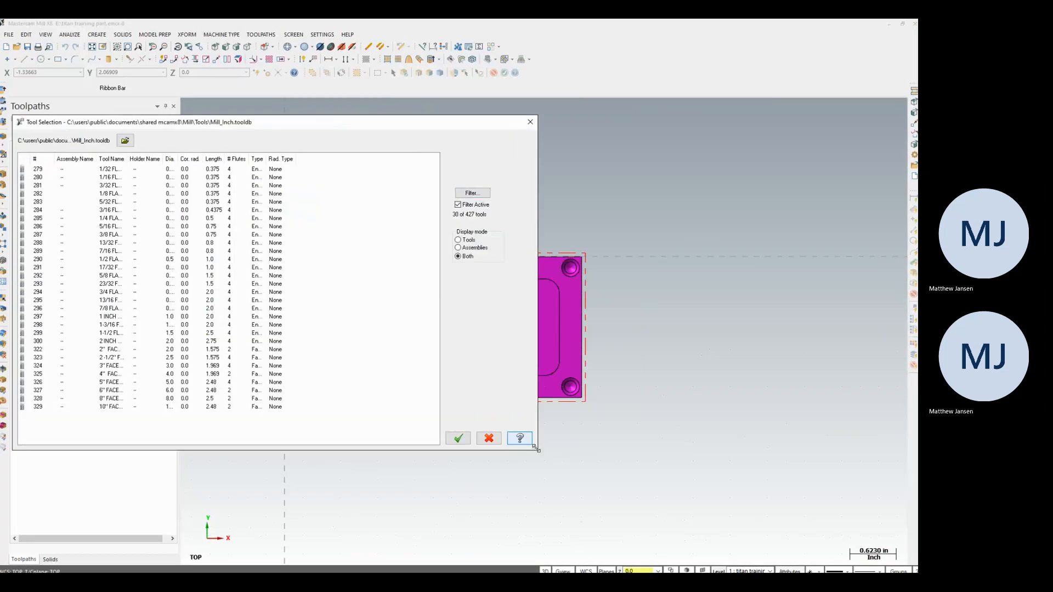
pyautogui.doubleClick(128, 162)
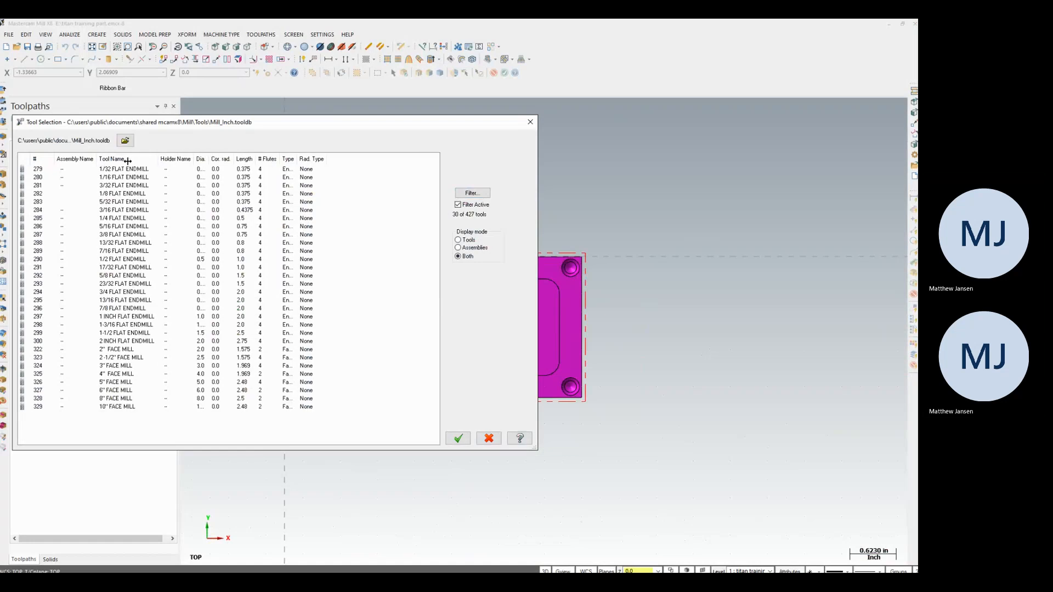
pyautogui.click(478, 193)
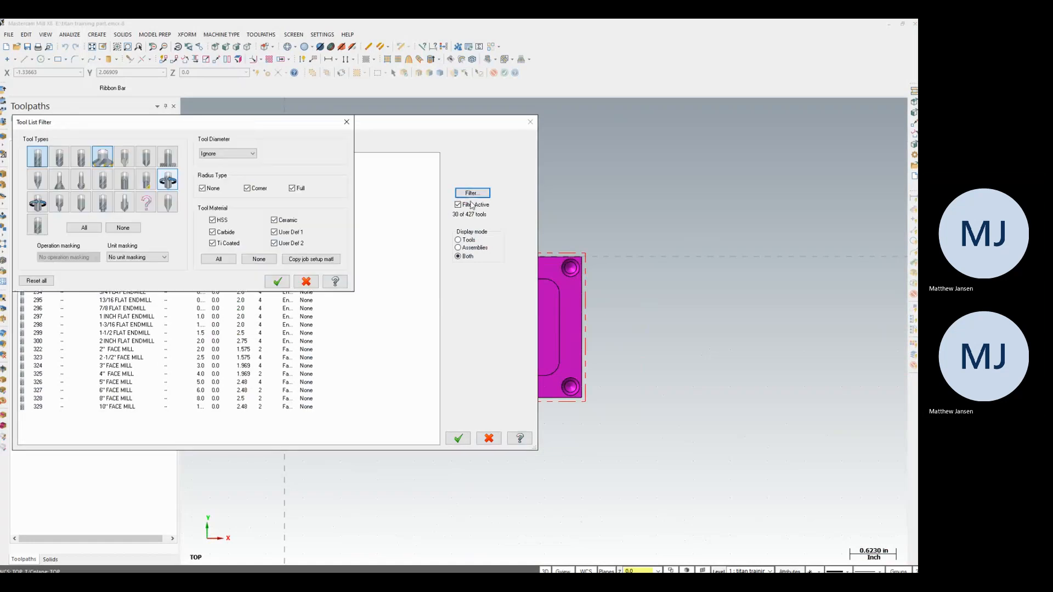
pyautogui.click(36, 159)
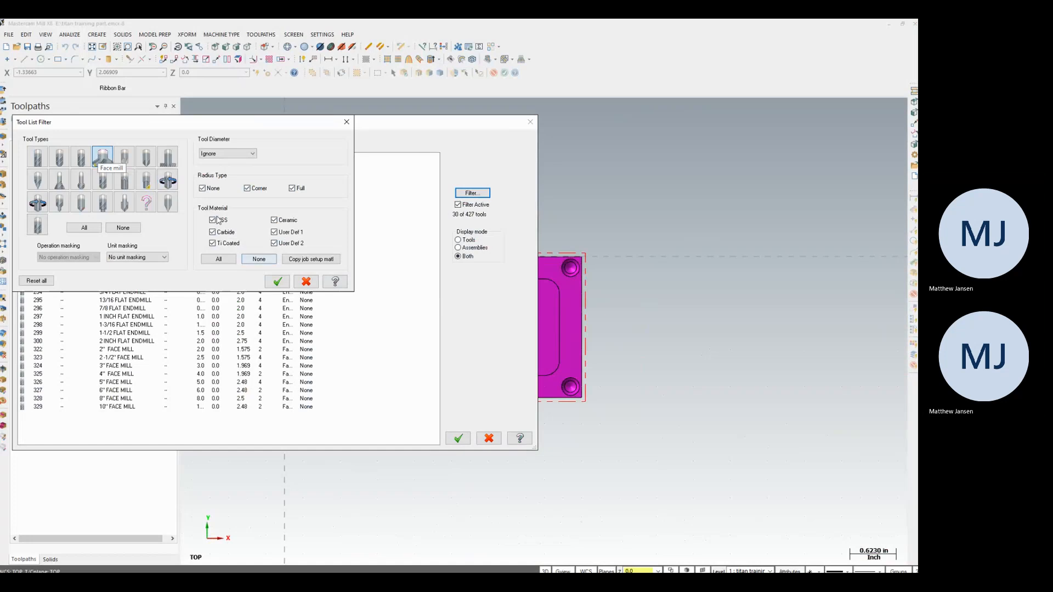
pyautogui.click(277, 281)
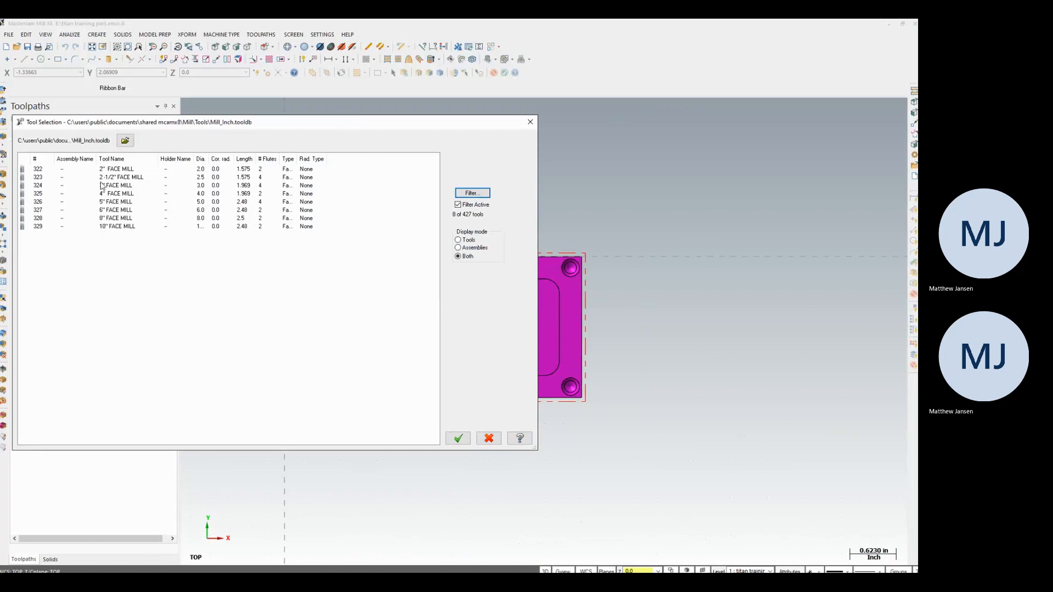
# Try filtering the library tool list to drills only.
pyautogui.click(478, 195)
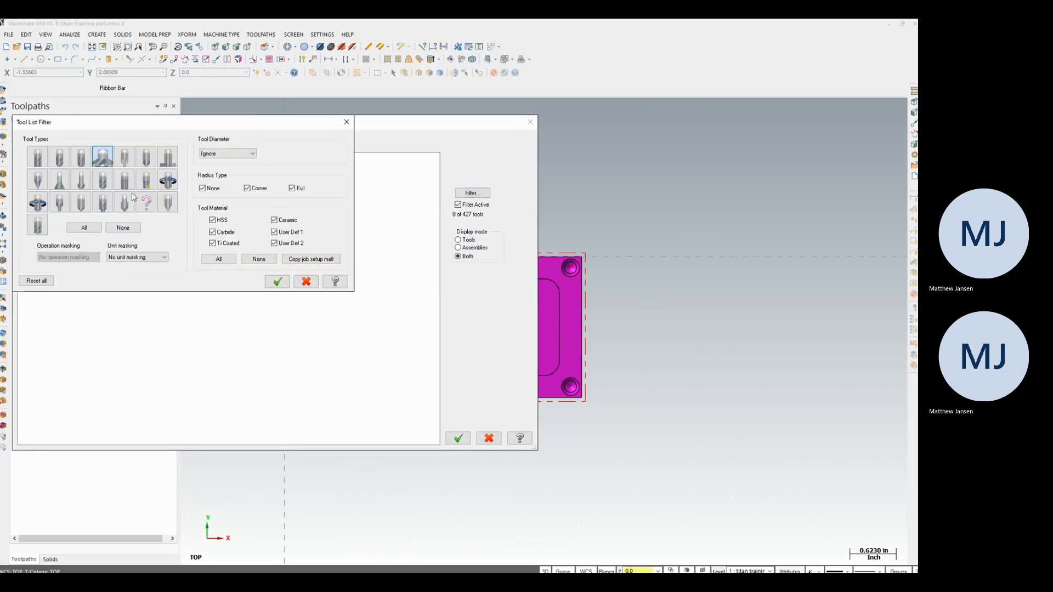
pyautogui.click(104, 178)
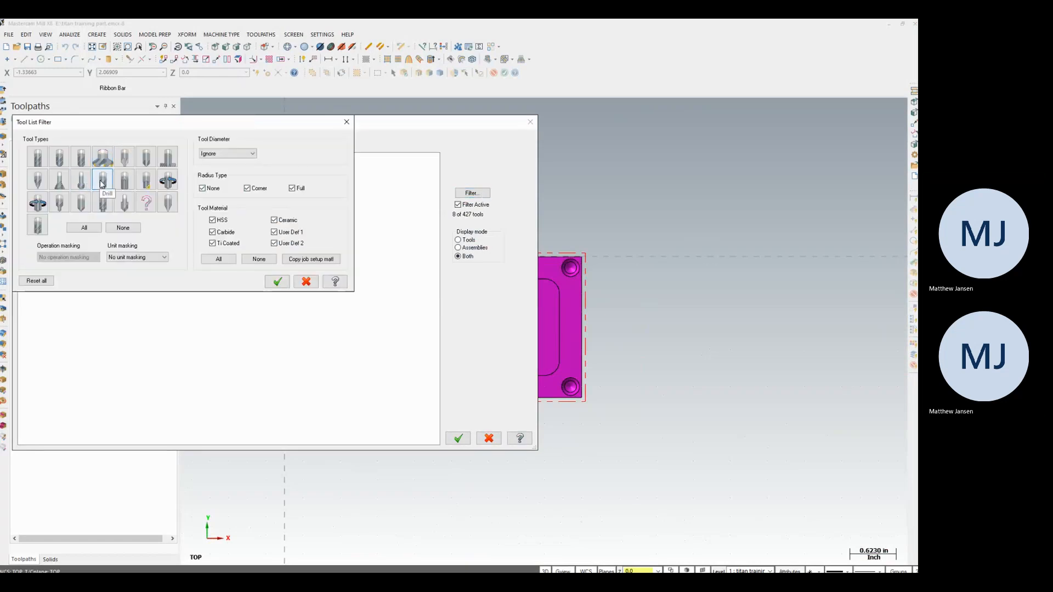
pyautogui.click(278, 281)
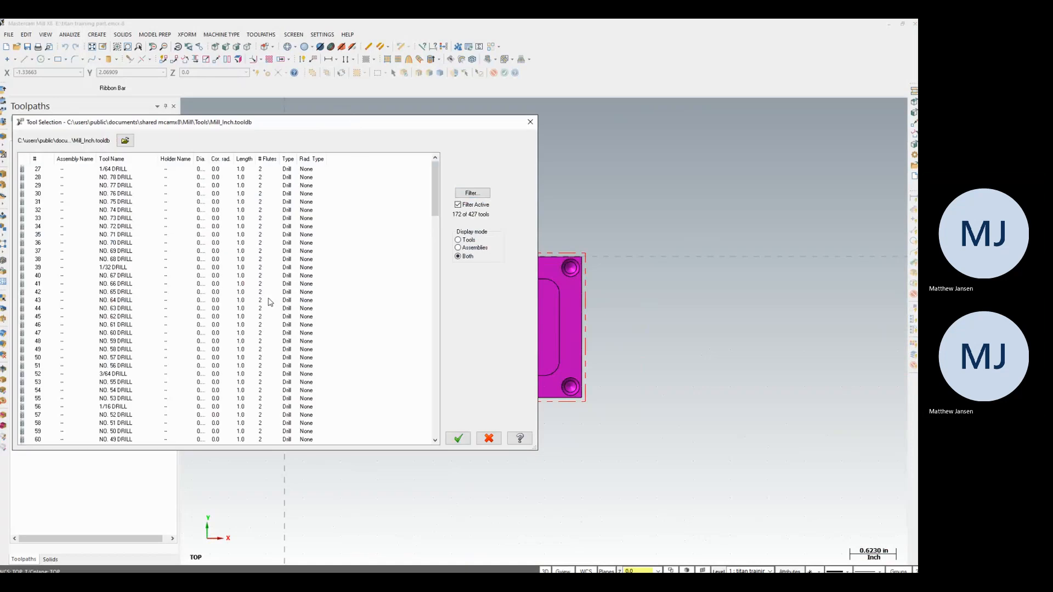
# Switch the tool filter back to face mills and choose the 3" FACE MILL for the facing operation.
pyautogui.click(472, 193)
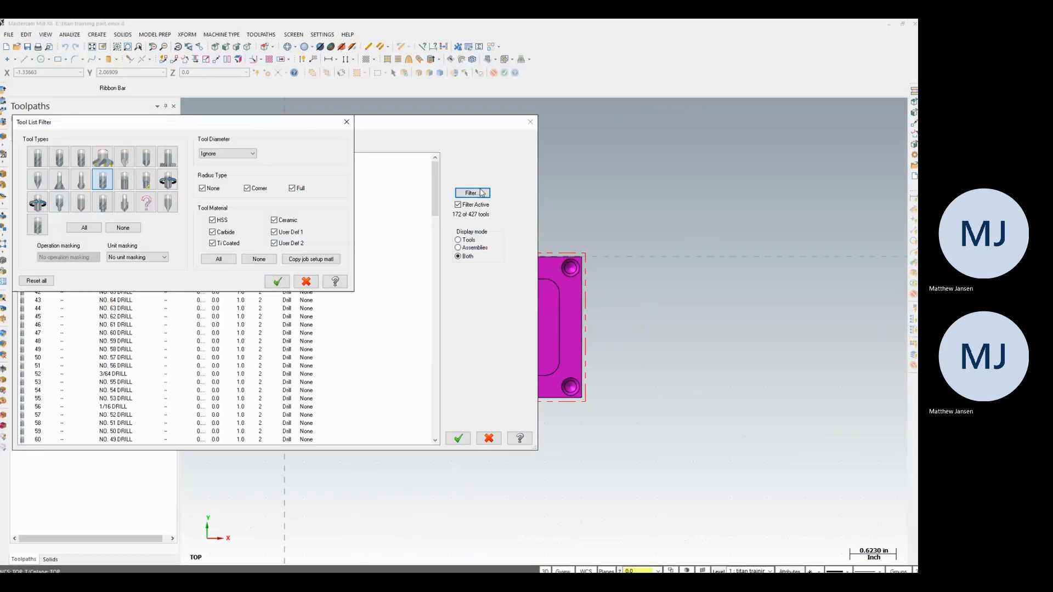
pyautogui.click(103, 159)
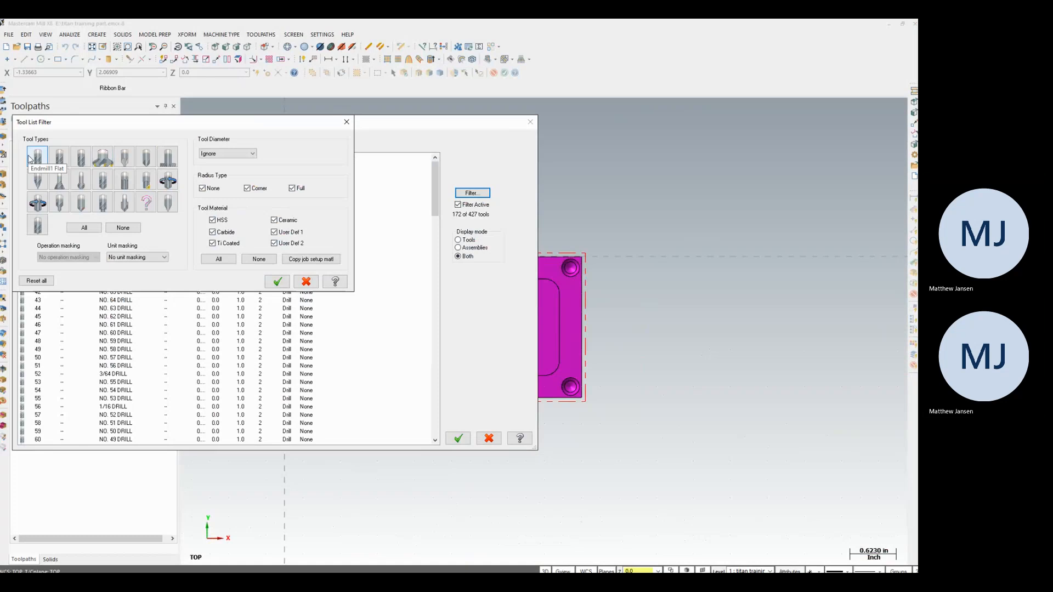
pyautogui.click(277, 281)
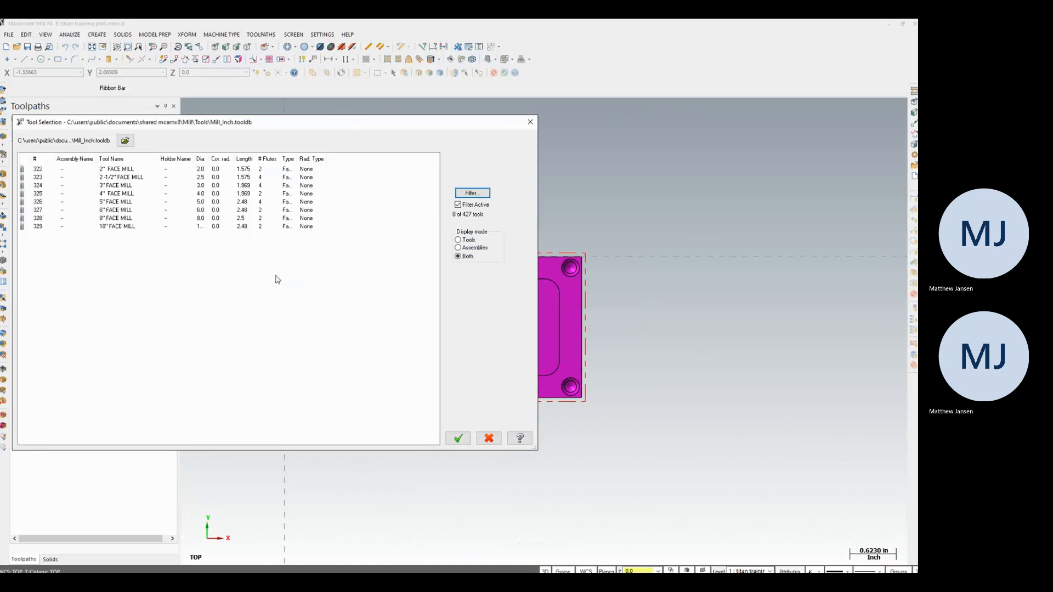
pyautogui.click(103, 187)
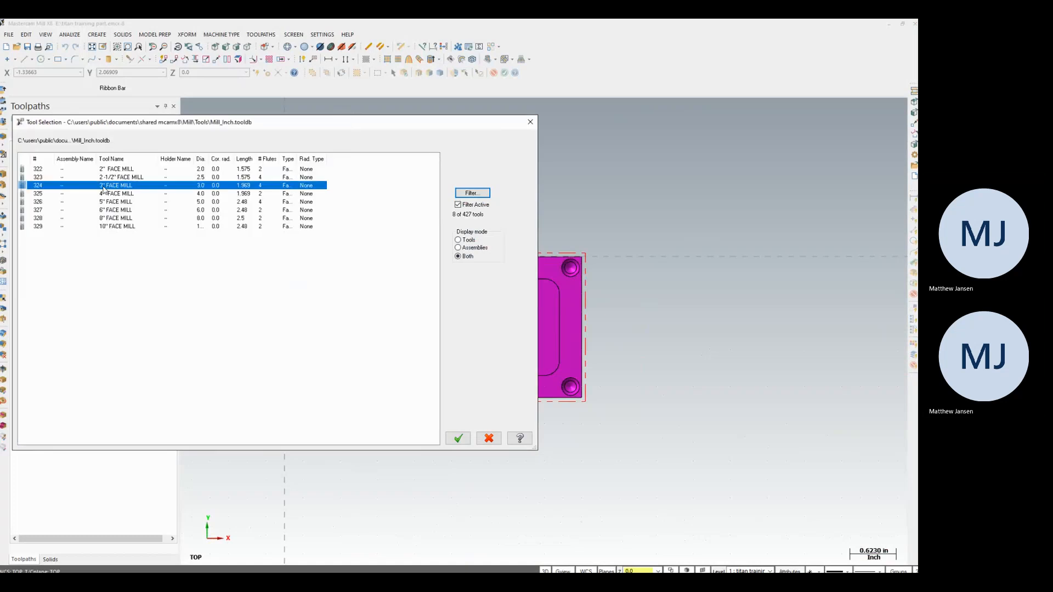
pyautogui.click(458, 438)
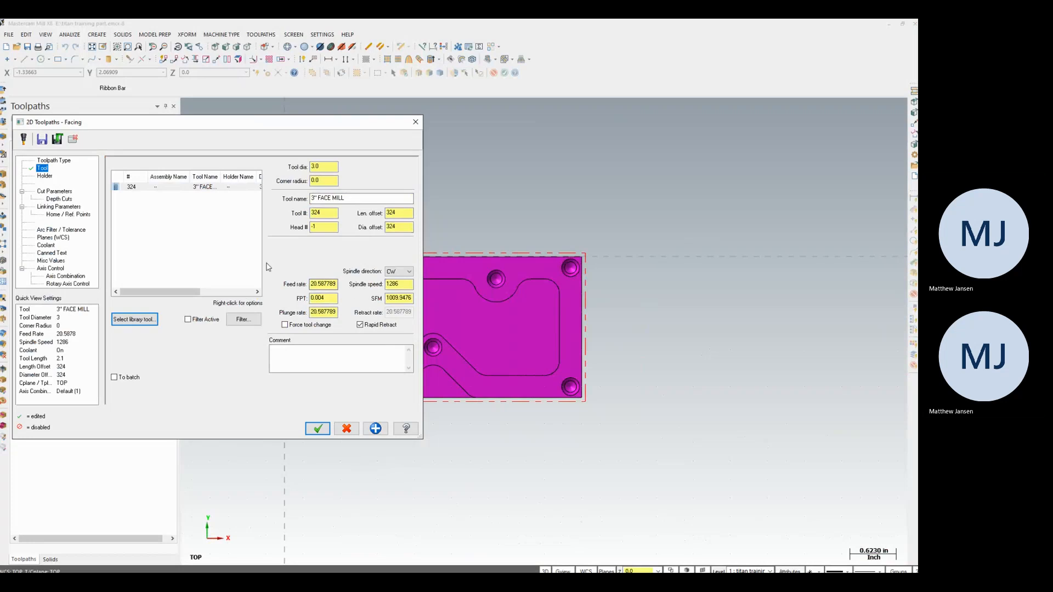
# Edit the stock to leave on floors in the facing cut parameters and turn off depth cuts.
pyautogui.click(54, 191)
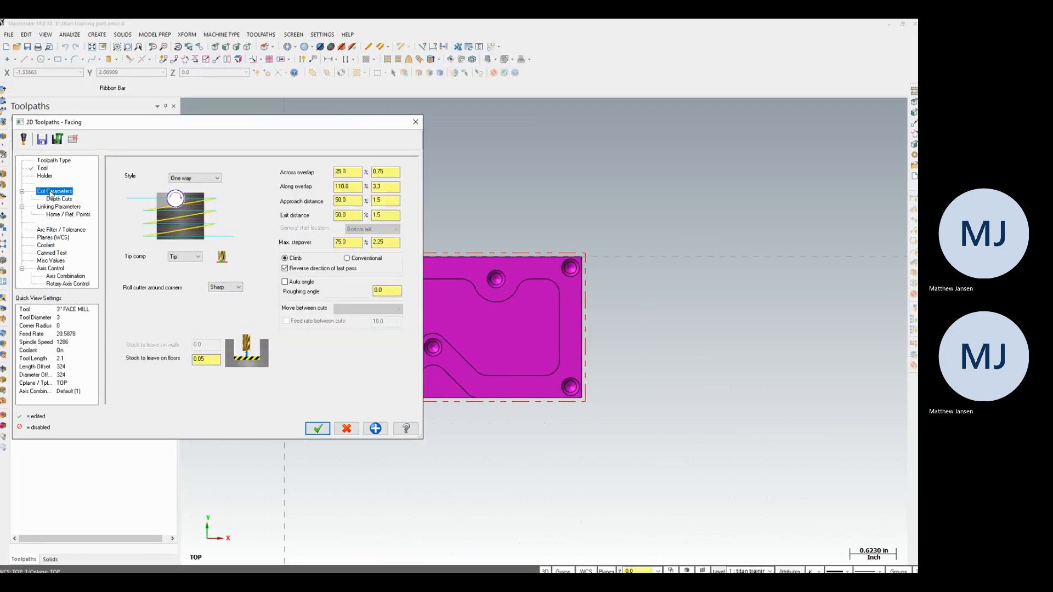
pyautogui.click(217, 359)
pyautogui.press('Return')
pyautogui.click(59, 199)
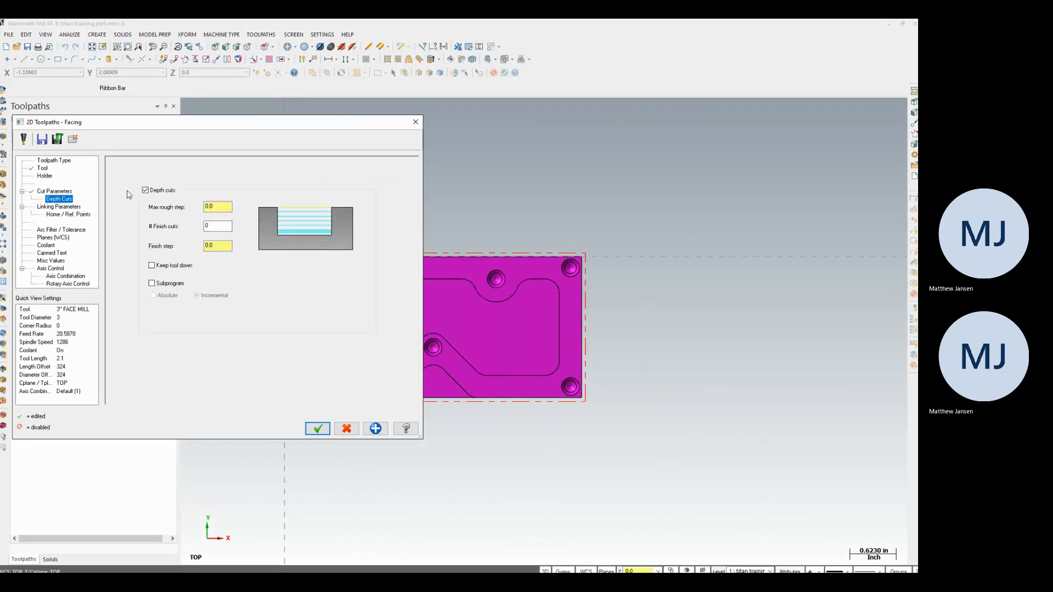
pyautogui.click(146, 191)
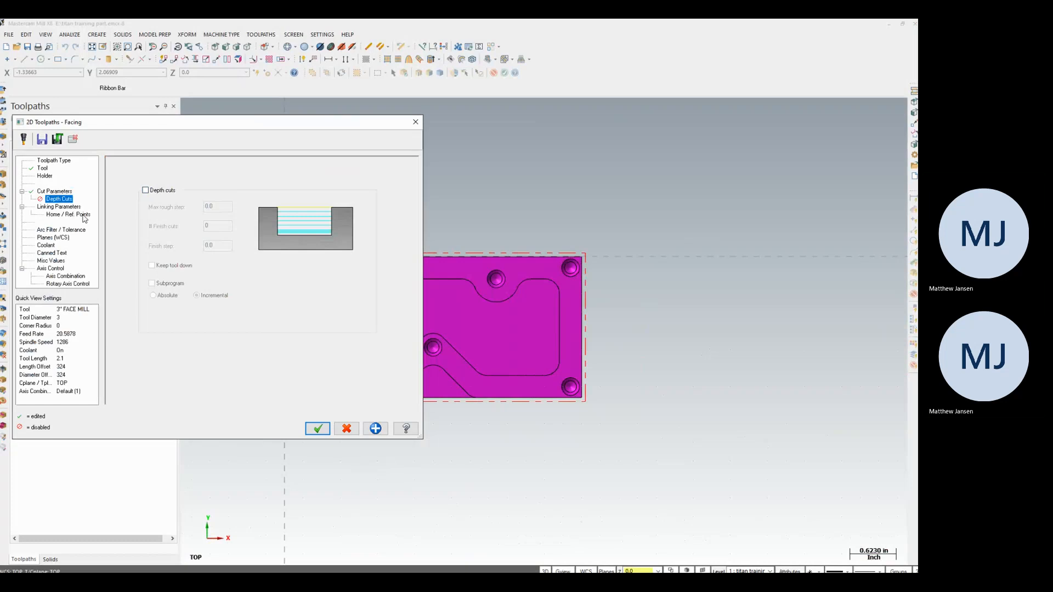
# Set the retract and depth to absolute with a depth of -0.01, check the coolant settings, and generate the facing toolpath.
pyautogui.click(64, 208)
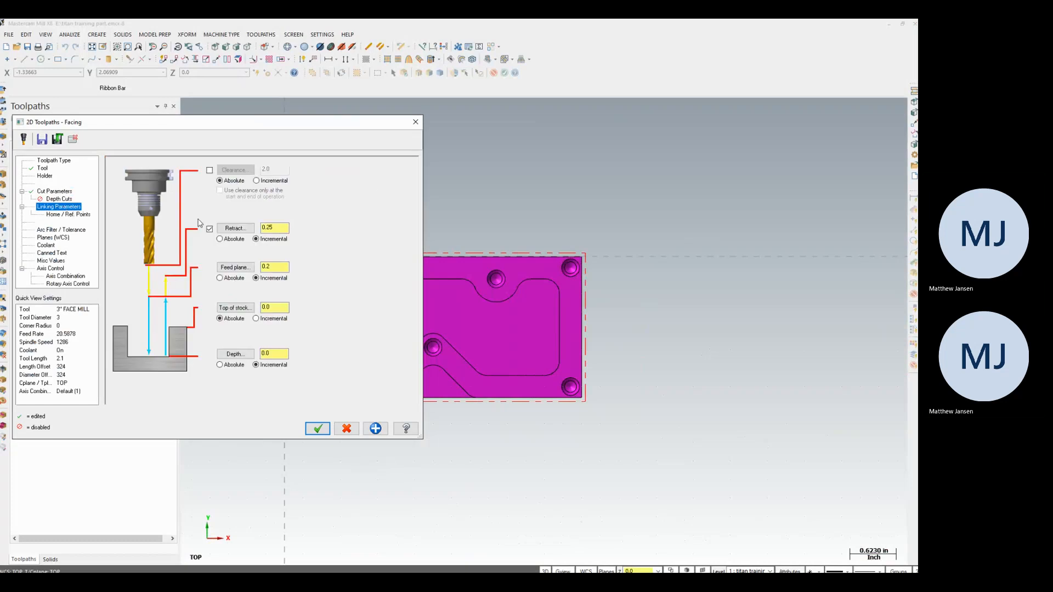
pyautogui.click(219, 239)
pyautogui.click(220, 365)
pyautogui.doubleClick(271, 353)
pyautogui.write('-0.01')
pyautogui.press('Return')
pyautogui.click(47, 246)
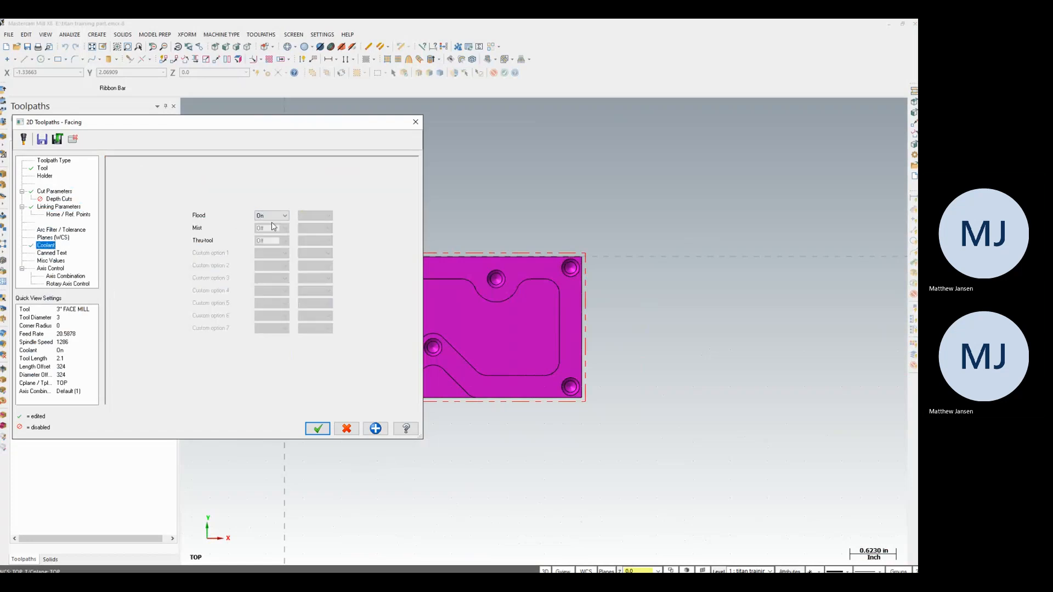
pyautogui.click(317, 428)
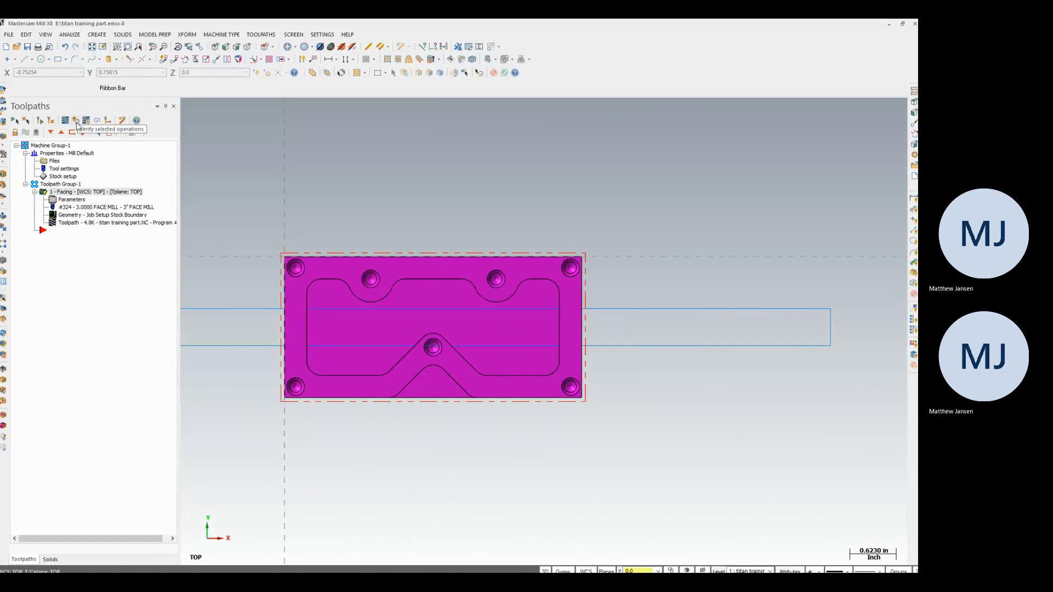
# Inspect the facing toolpath's passes over the part from above and from an angled view.
pyautogui.scroll(-8, 516, 316)
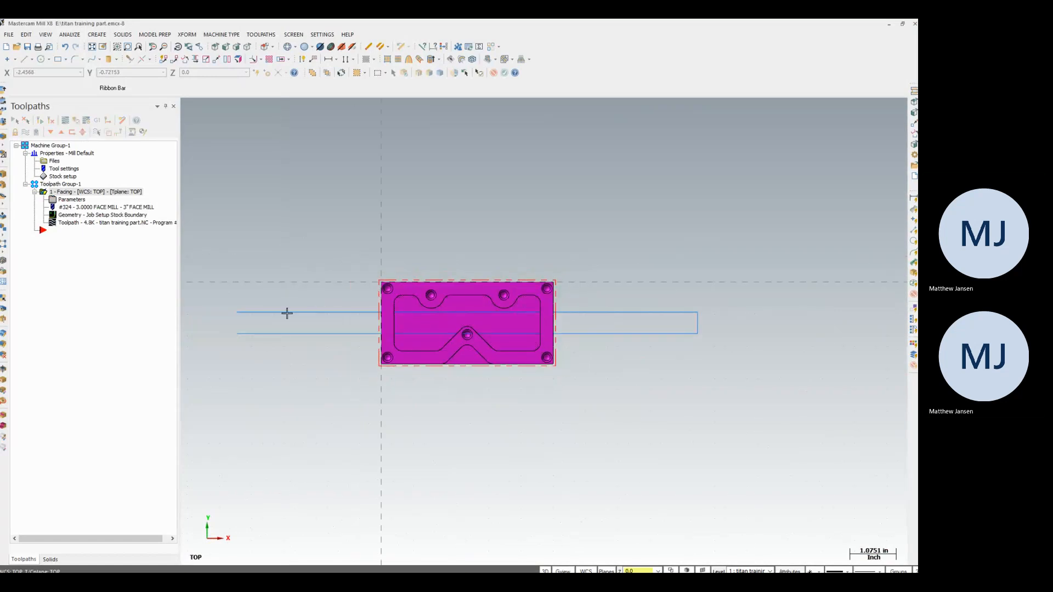
pyautogui.scroll(1, 500, 341)
pyautogui.moveTo(487, 362); pyautogui.dragTo(521, 274, button='middle')
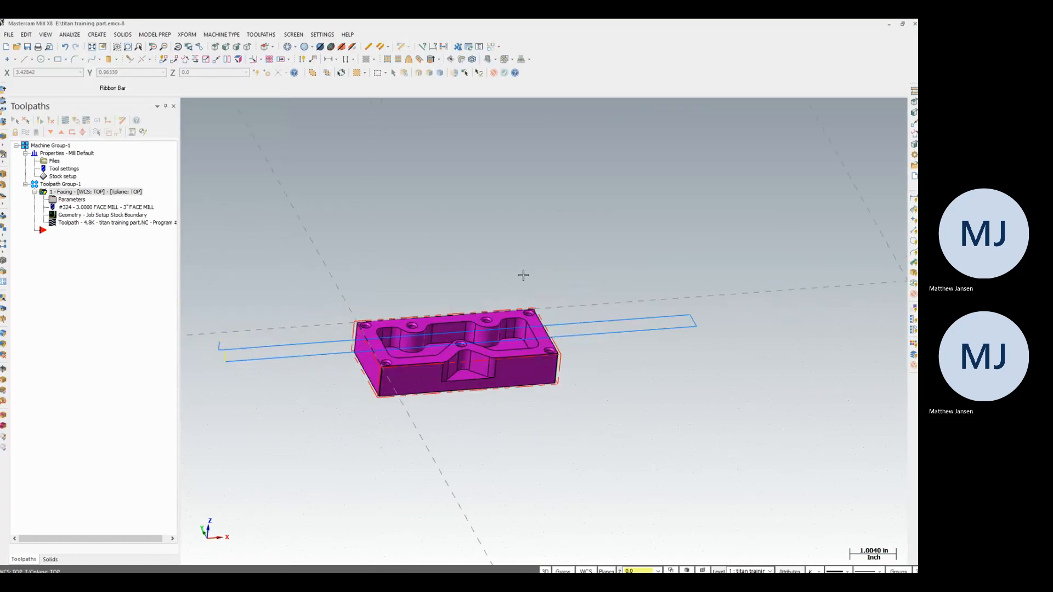
pyautogui.scroll(3, 446, 348)
pyautogui.moveTo(453, 348)
pyautogui.mouseDown(button='middle')
pyautogui.moveTo(457, 332)
pyautogui.moveTo(448, 349)
pyautogui.mouseUp(button='middle')
pyautogui.scroll(-3, 447, 350)
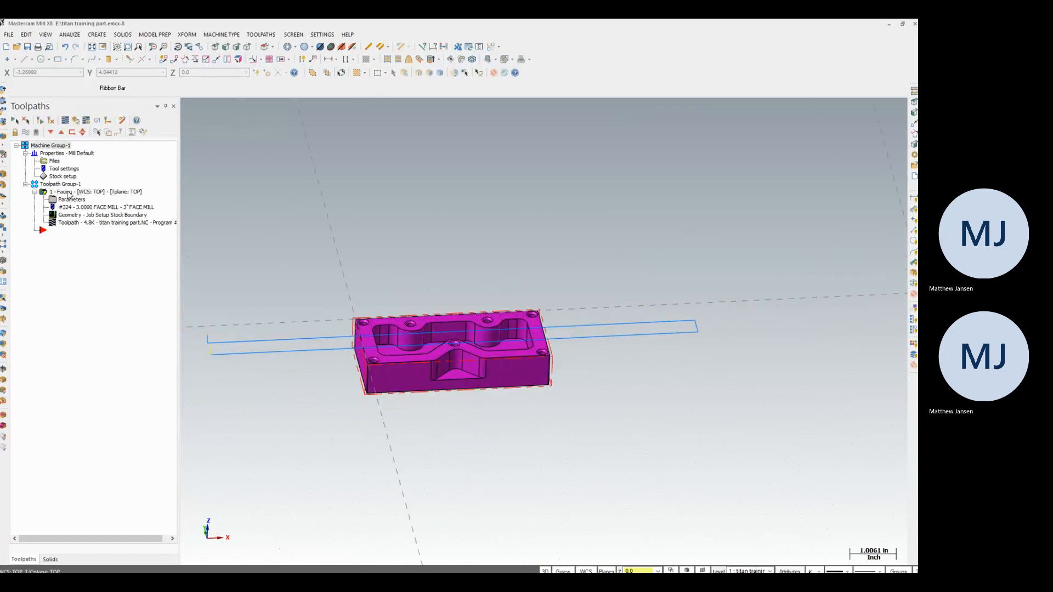
# Examine how far the facing passes extend past the ends of the part, and return to the top view.
pyautogui.click(76, 122)
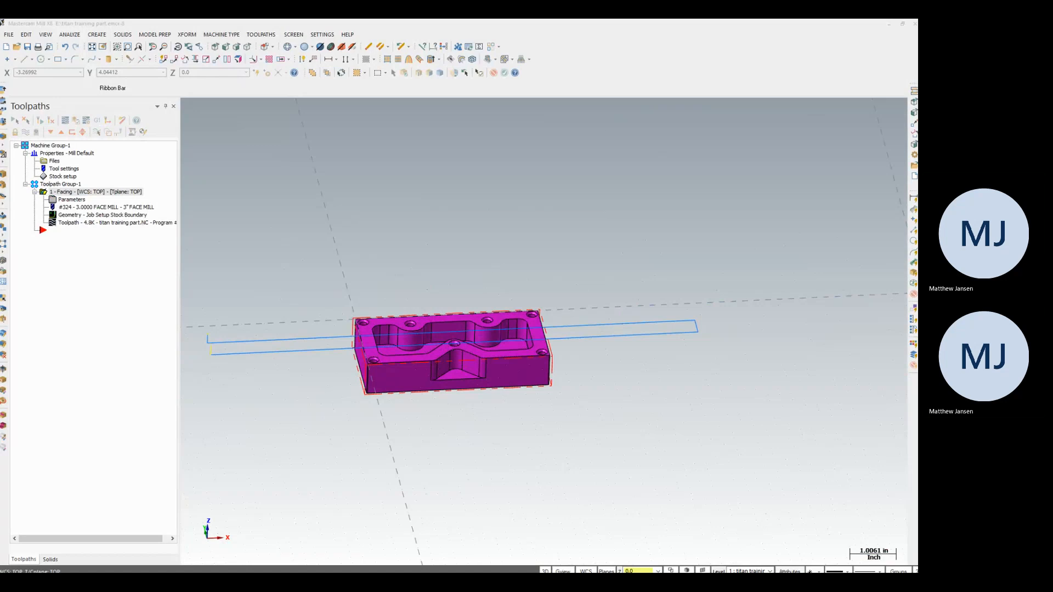
pyautogui.click(371, 249)
pyautogui.scroll(-3, 415, 329)
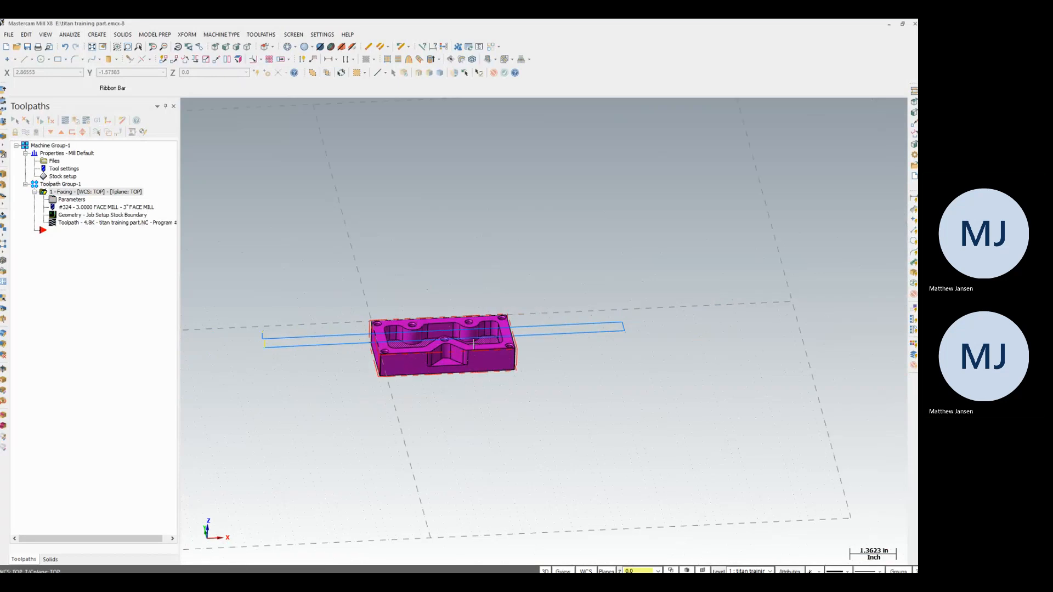
pyautogui.scroll(2, 473, 345)
pyautogui.moveTo(474, 344); pyautogui.dragTo(390, 312, button='middle')
pyautogui.scroll(-2, 427, 336)
pyautogui.scroll(3, 457, 328)
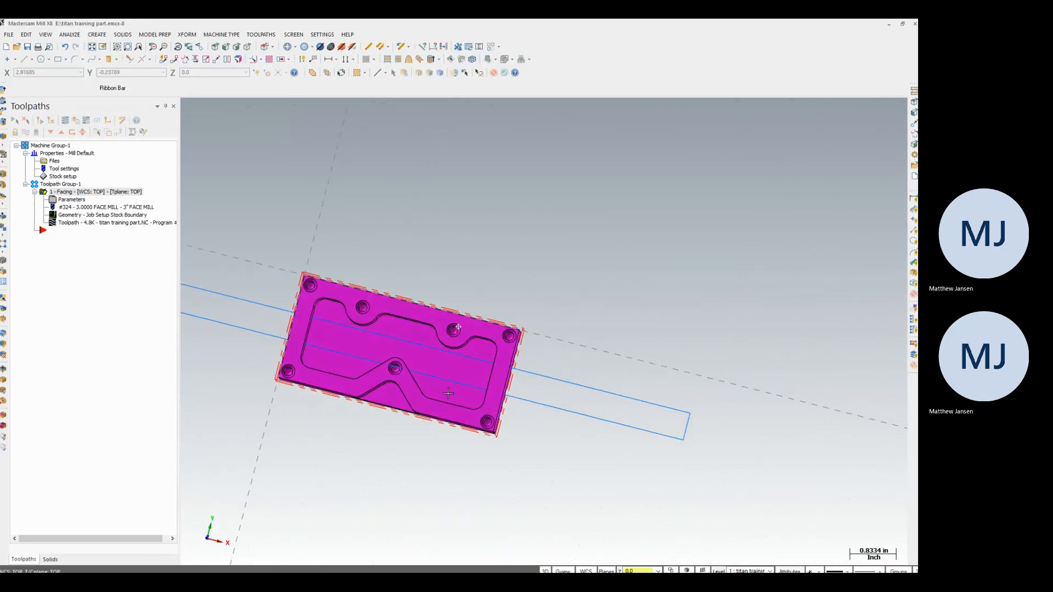
pyautogui.click(216, 47)
pyautogui.scroll(2, 438, 321)
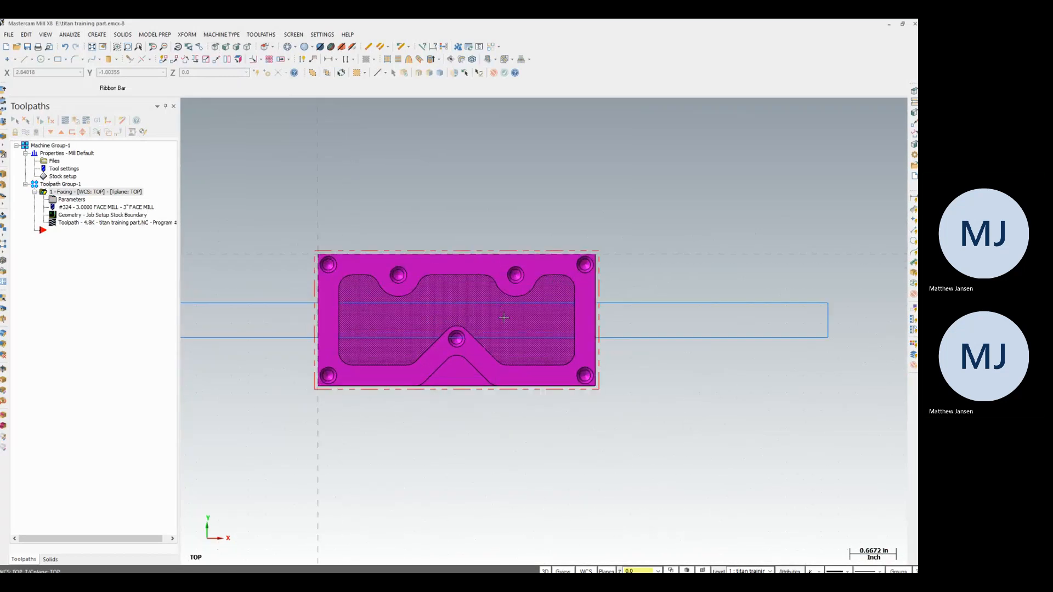
# Start a drill toolpath and restrict AutoCursor snapping to arc centers only.
pyautogui.click(257, 35)
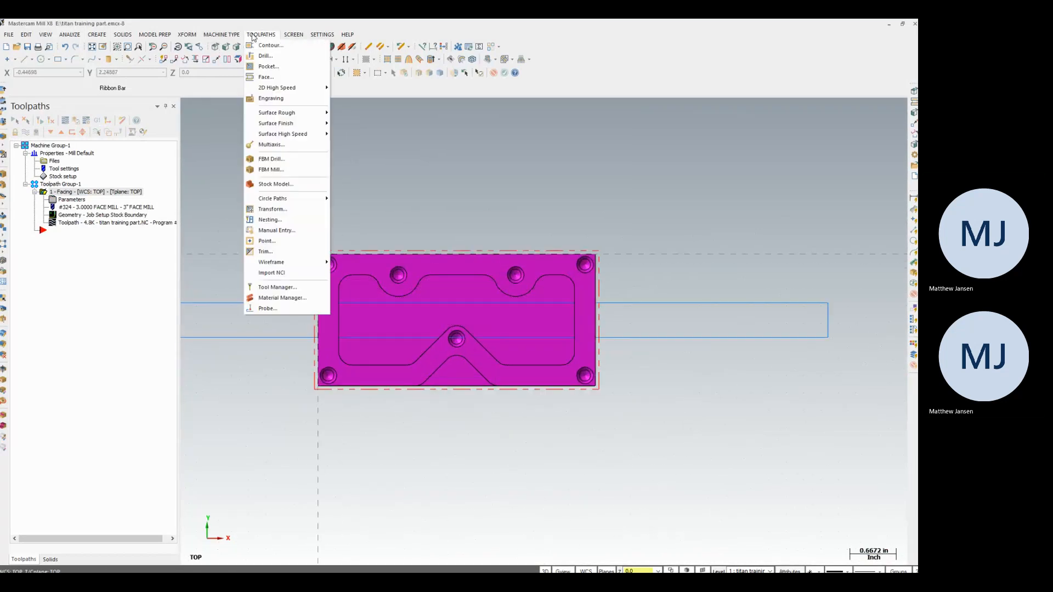
pyautogui.click(281, 61)
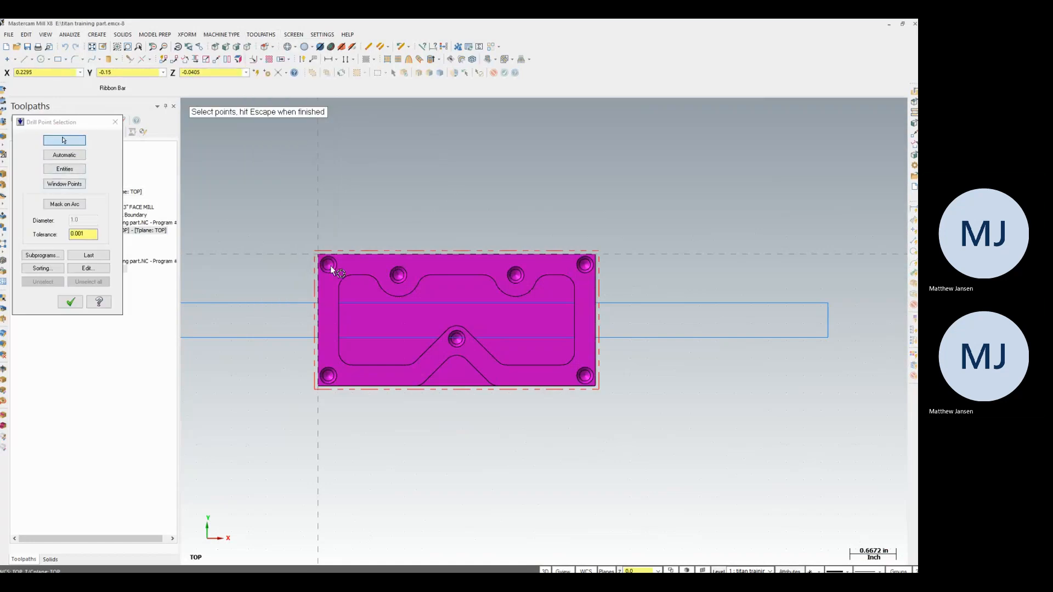
pyautogui.rightClick(404, 202)
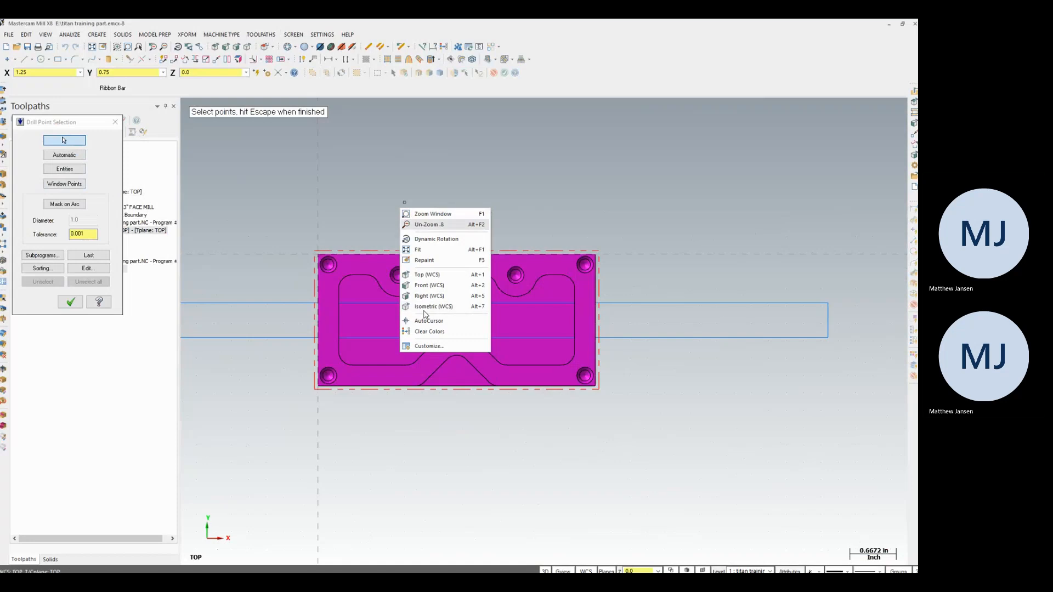
pyautogui.click(368, 195)
pyautogui.rightClick(366, 190)
pyautogui.click(484, 186)
pyautogui.rightClick(528, 198)
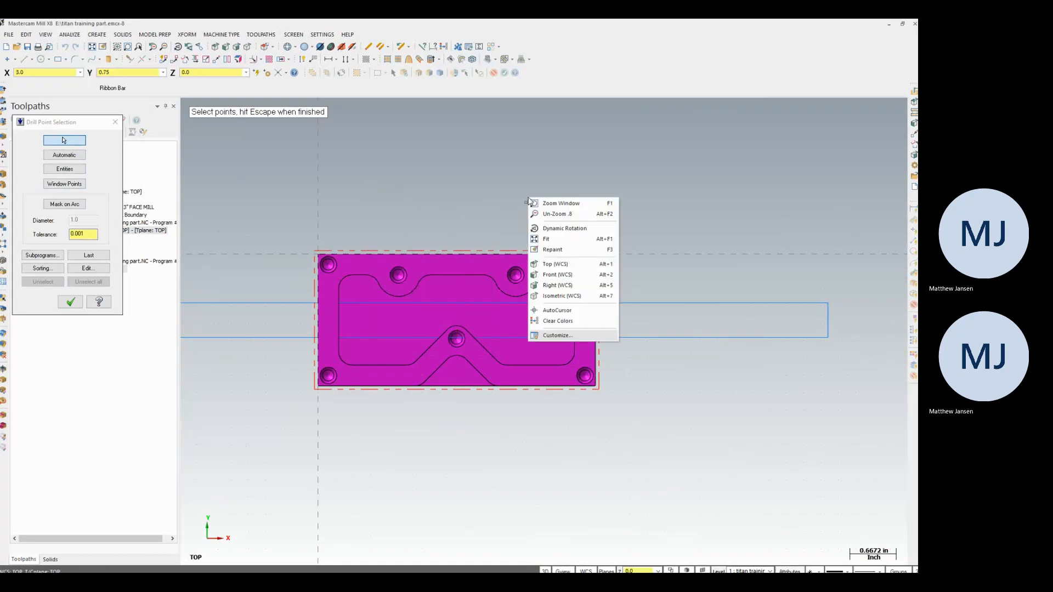
pyautogui.click(562, 311)
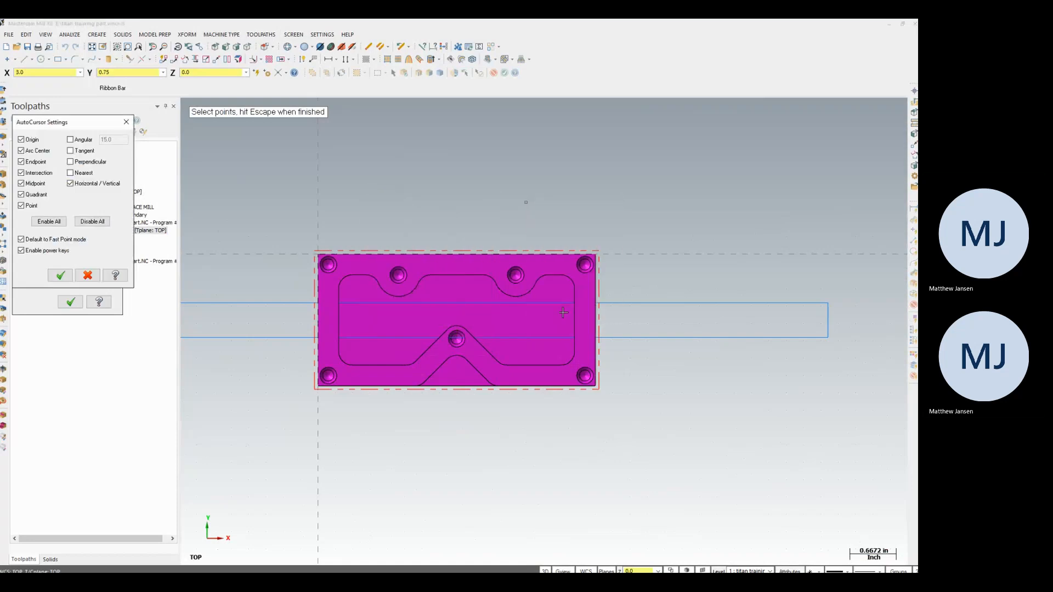
pyautogui.click(92, 221)
pyautogui.click(21, 151)
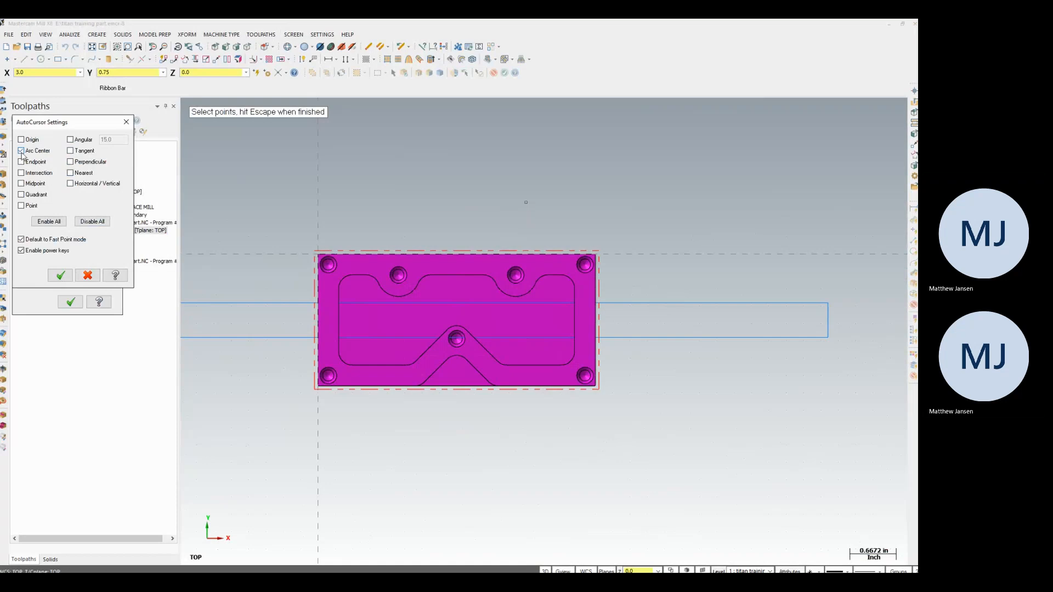
pyautogui.click(60, 275)
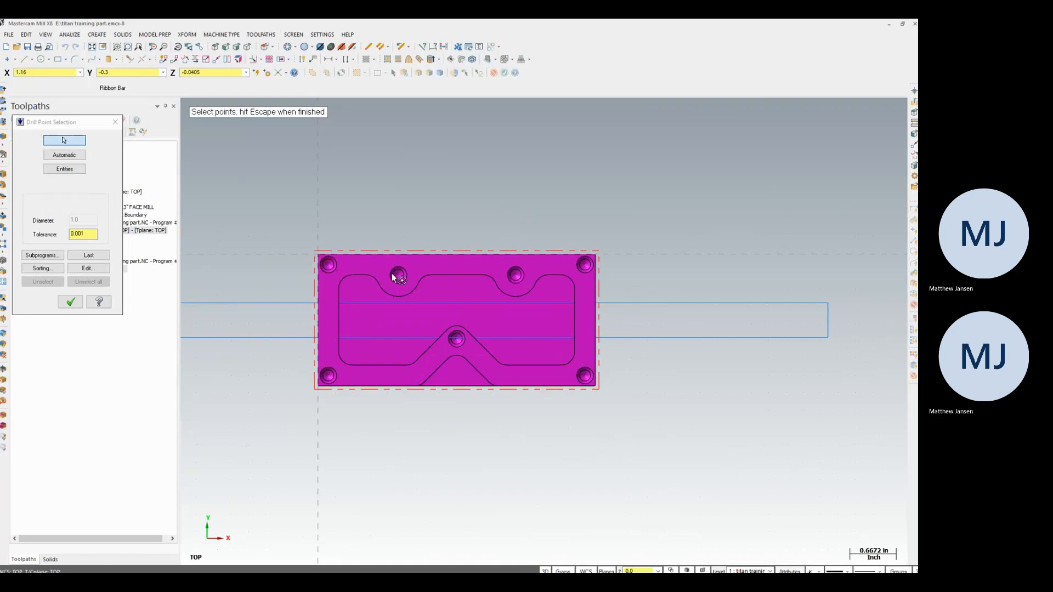
# Select the centers of all seven holes on the part's top face as drill points and accept the selection.
pyautogui.click(337, 270)
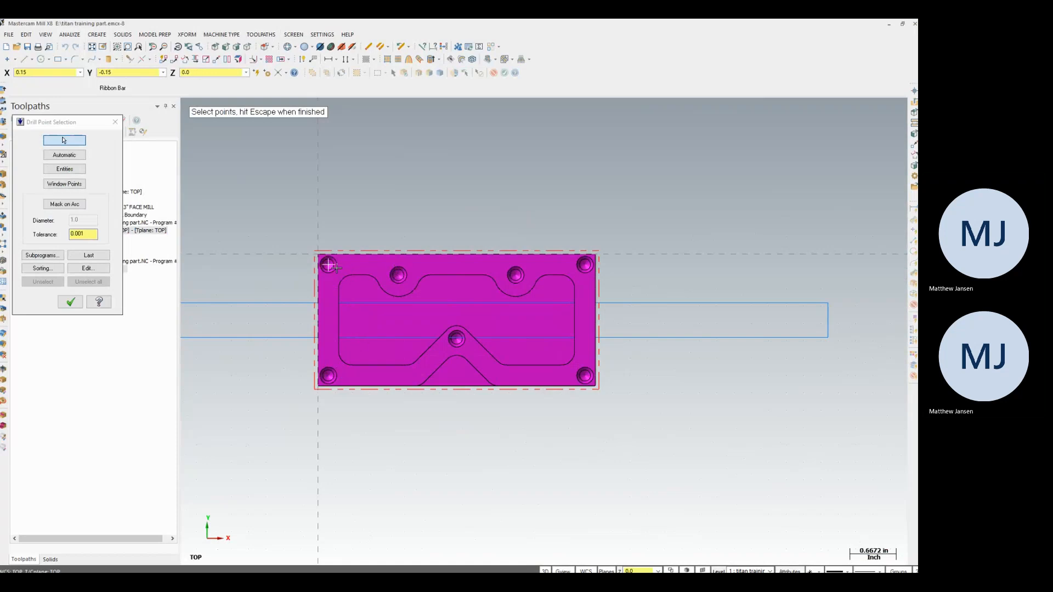
pyautogui.click(399, 282)
pyautogui.click(514, 278)
pyautogui.click(583, 267)
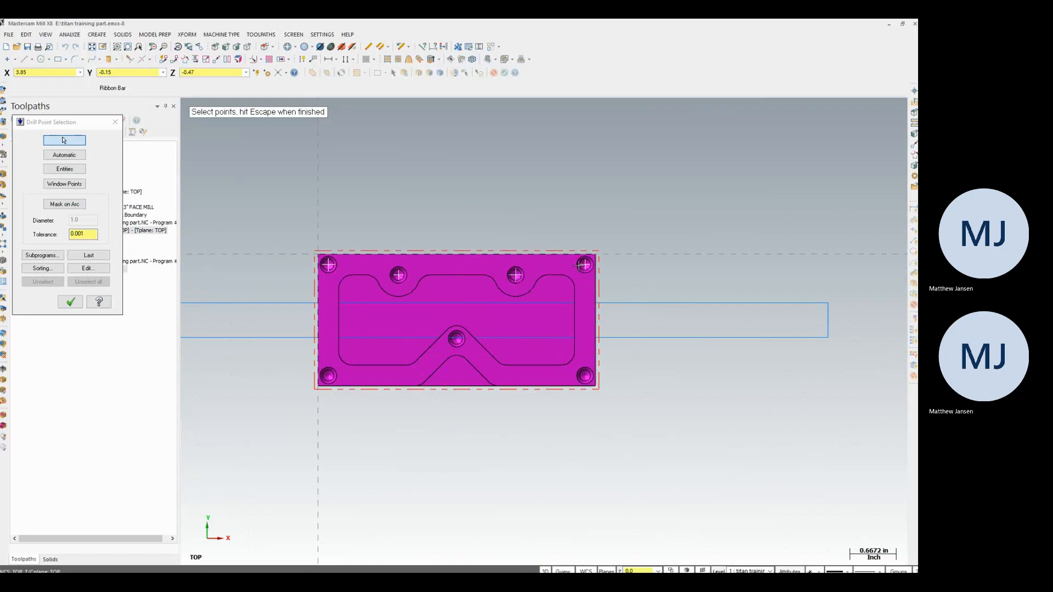
pyautogui.click(583, 376)
pyautogui.click(456, 341)
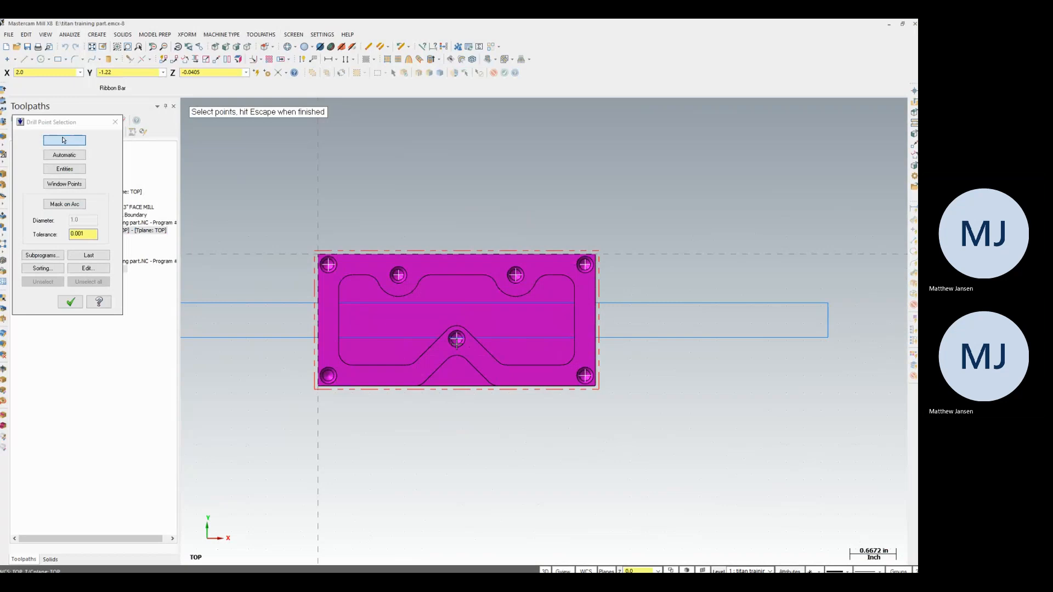
pyautogui.click(336, 374)
pyautogui.click(70, 302)
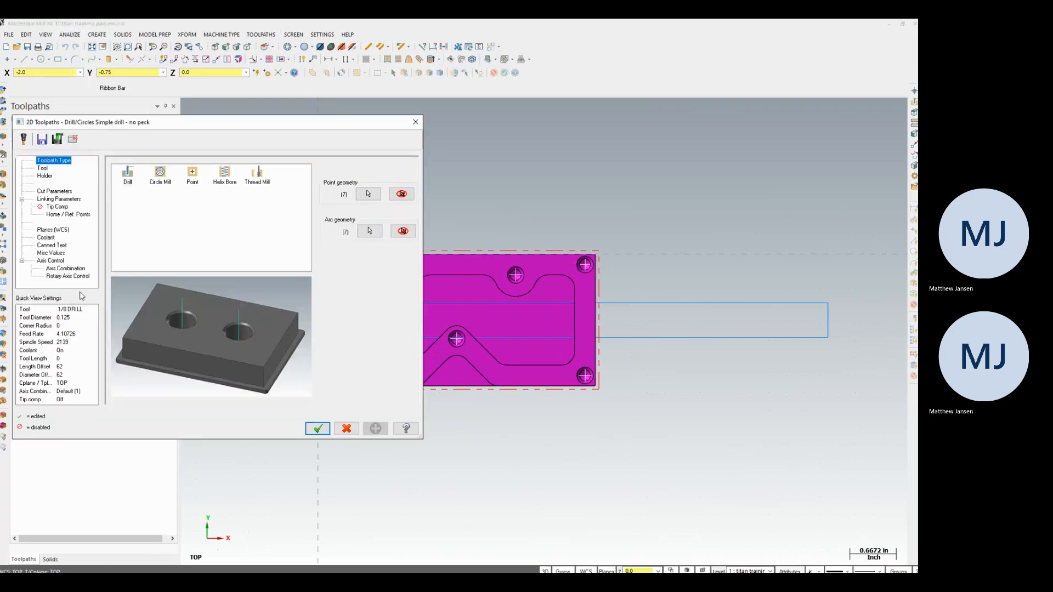
# Filter the tool library to drills only and choose the 0.159 diameter NO. 21 DRILL for the operation.
pyautogui.click(133, 182)
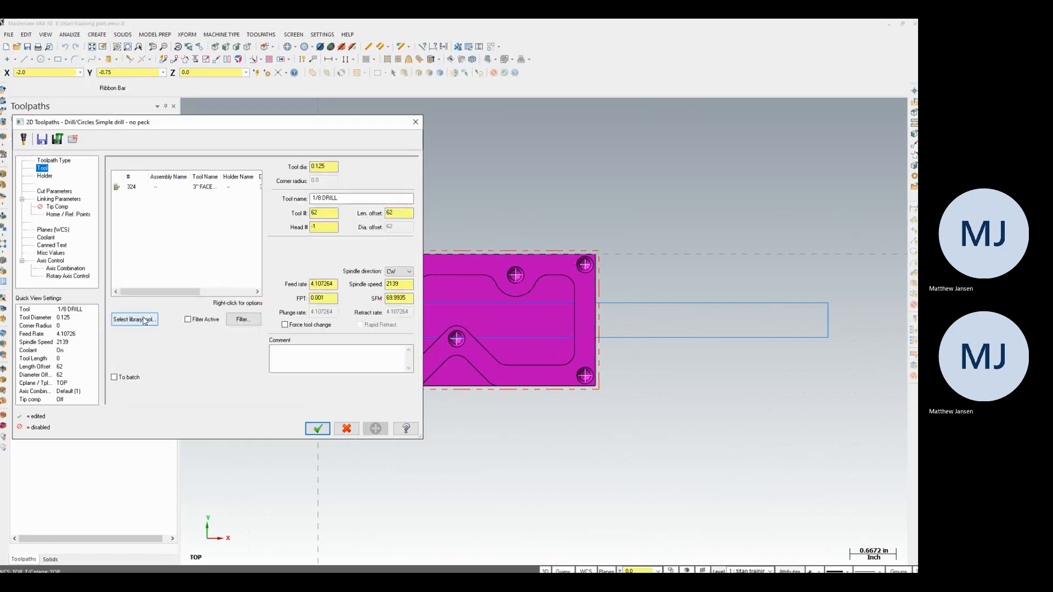
pyautogui.click(145, 322)
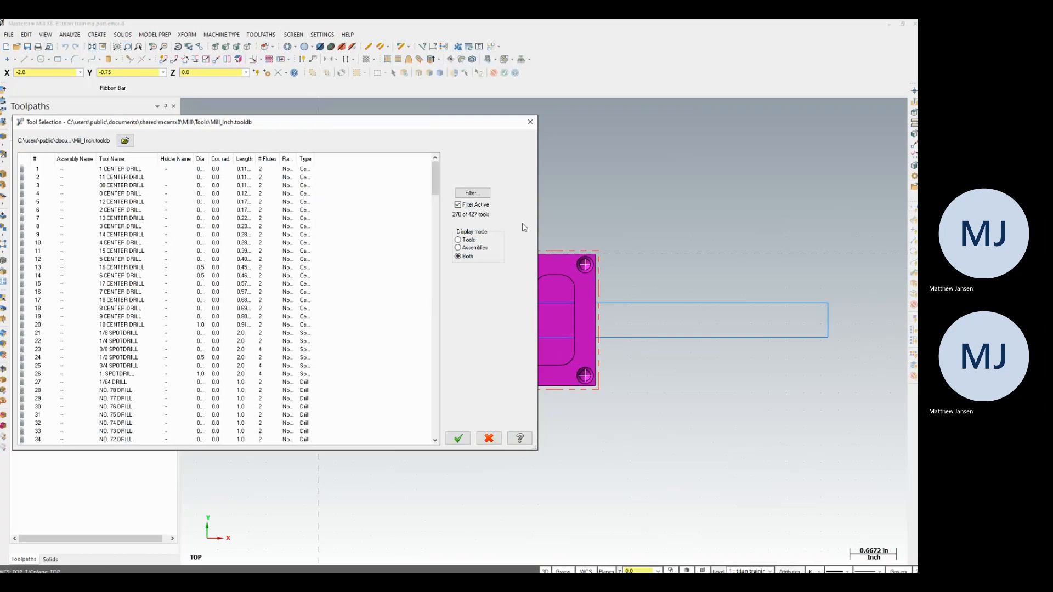
pyautogui.click(472, 193)
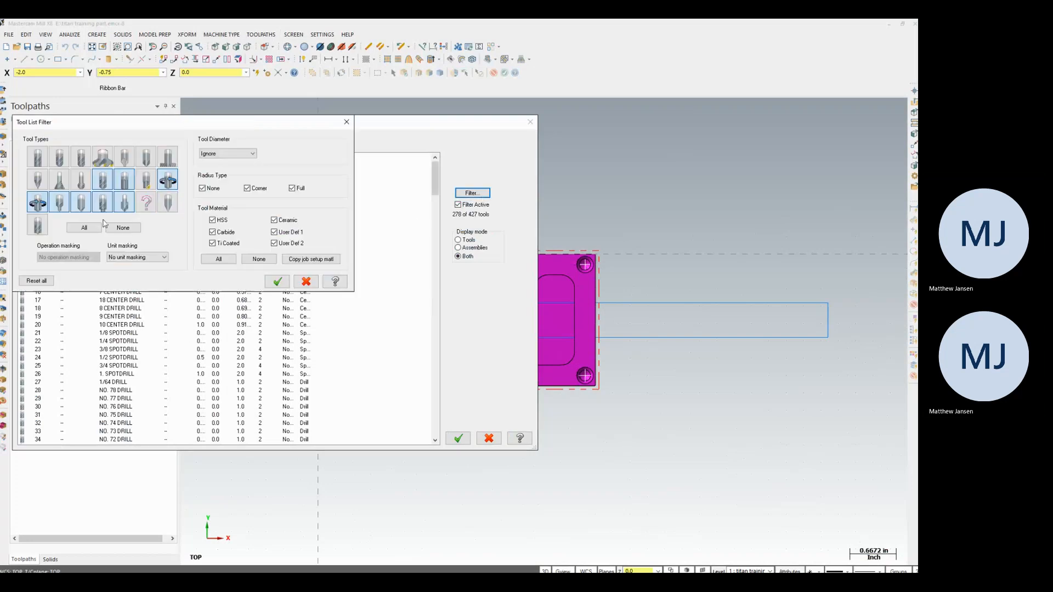
pyautogui.click(122, 227)
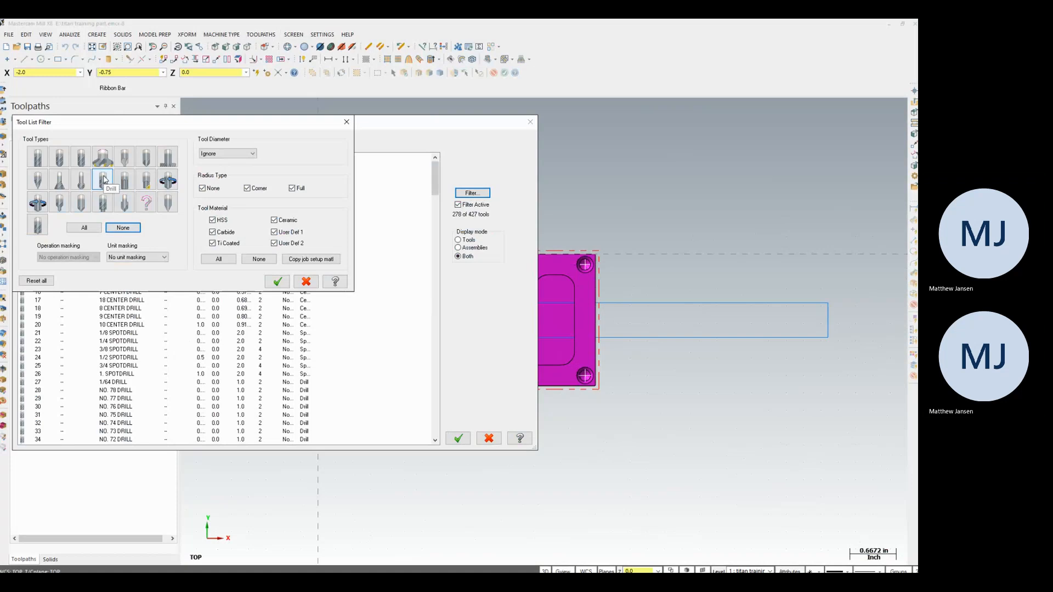
pyautogui.click(277, 281)
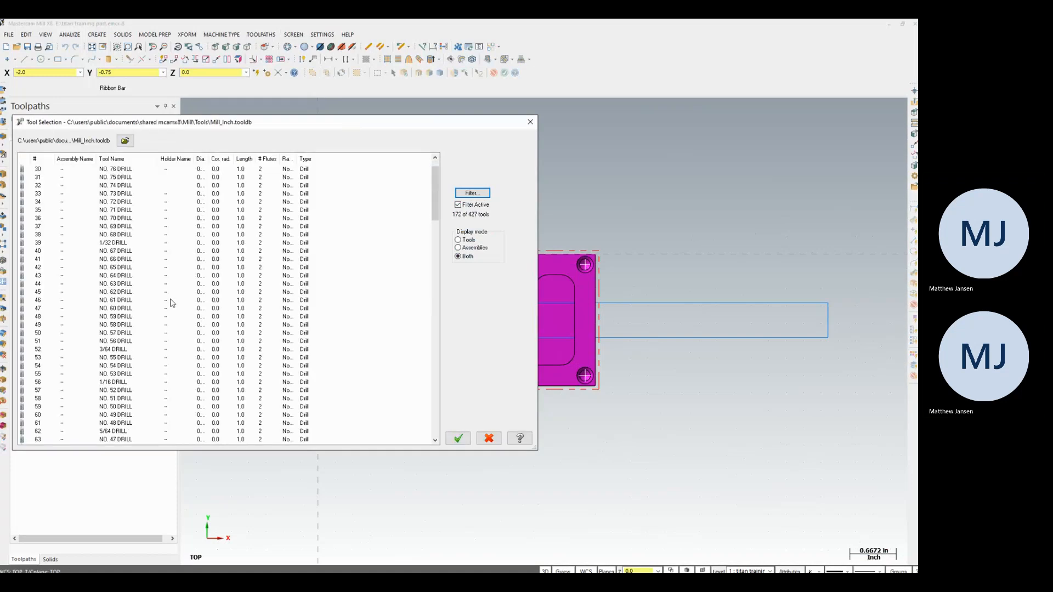
pyautogui.scroll(-4, 170, 304)
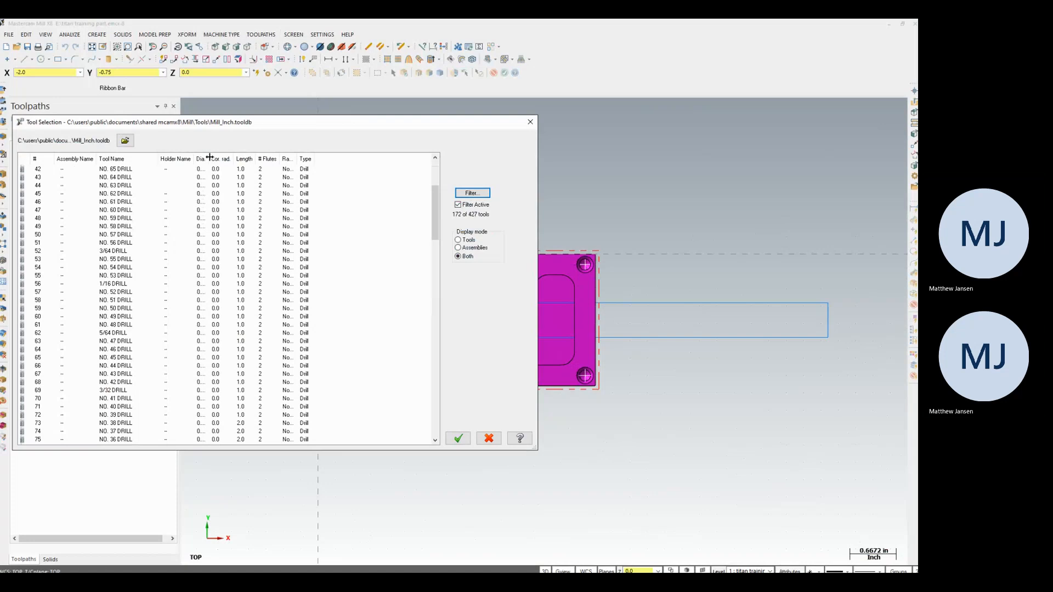
pyautogui.moveTo(209, 158); pyautogui.dragTo(332, 159)
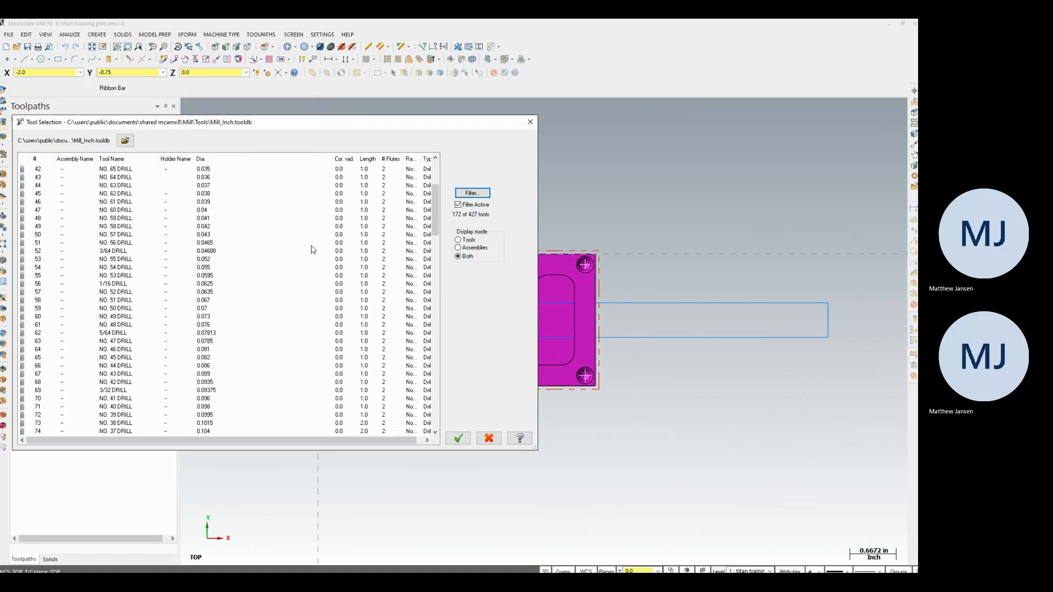
pyautogui.scroll(-7, 219, 274)
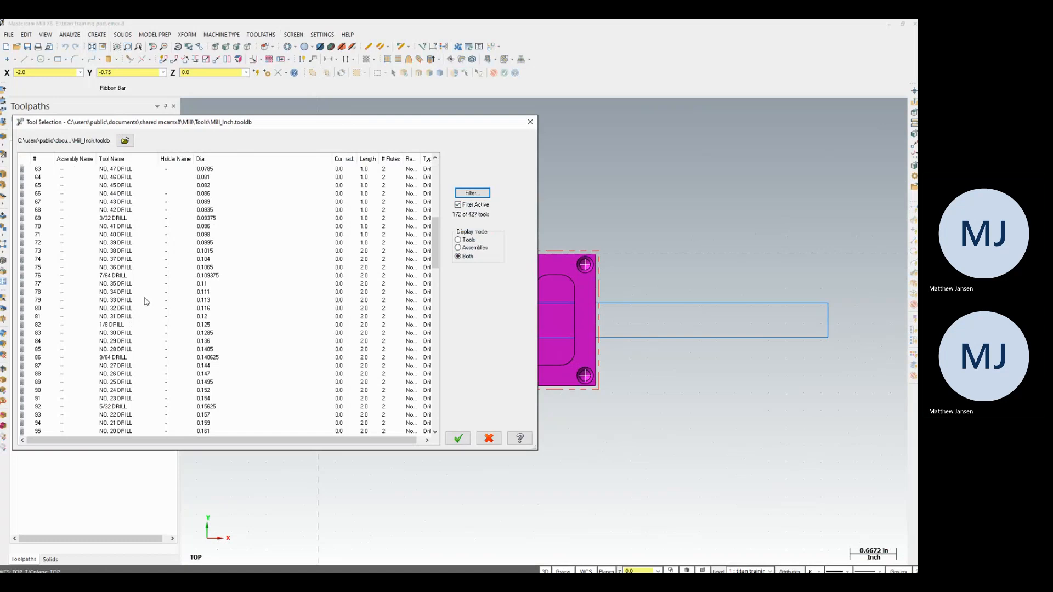
pyautogui.scroll(-6, 146, 301)
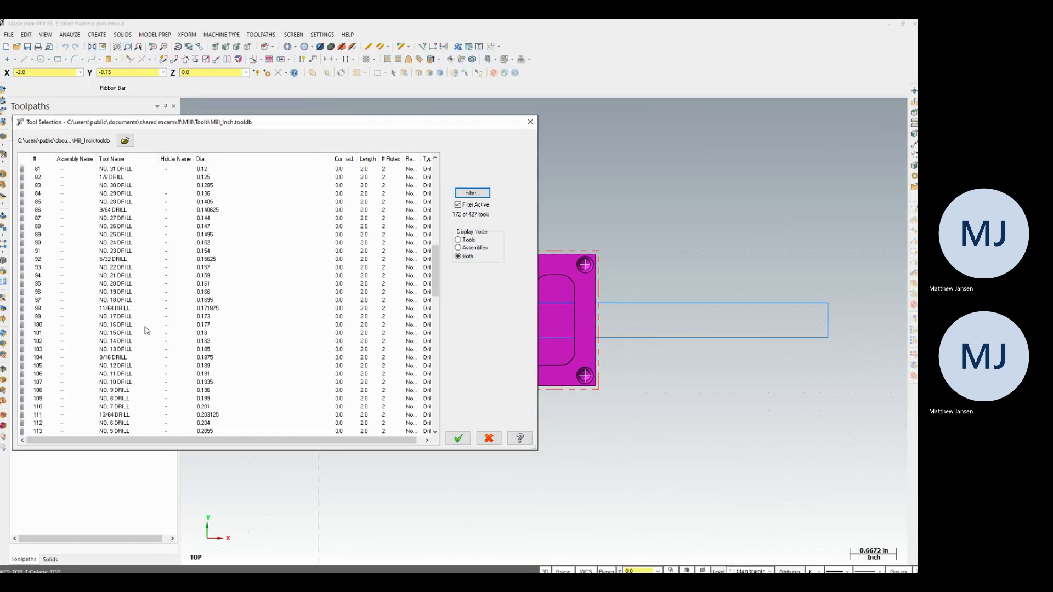
pyautogui.click(130, 276)
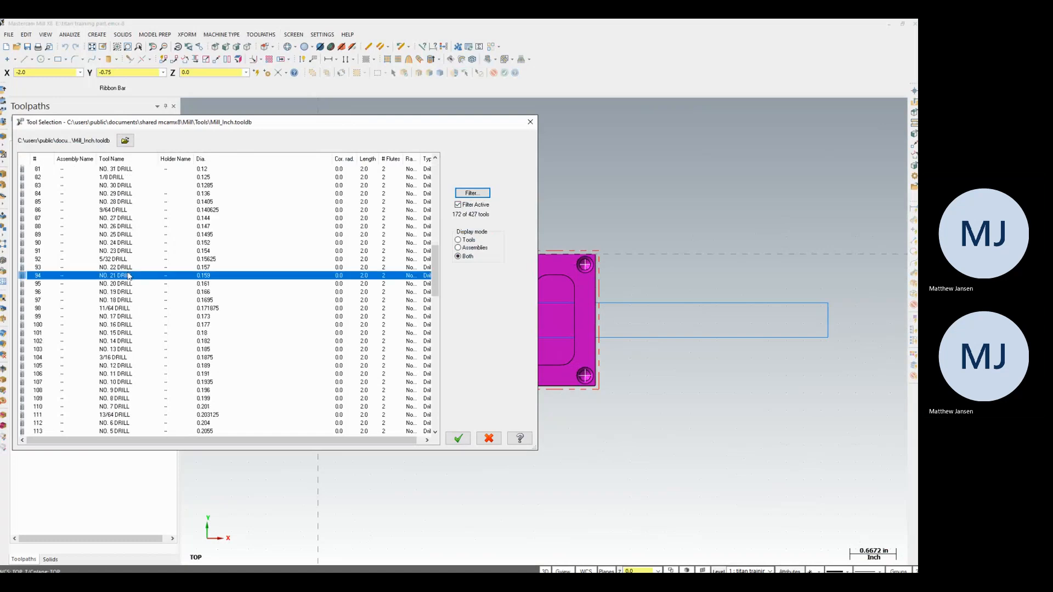
pyautogui.click(458, 438)
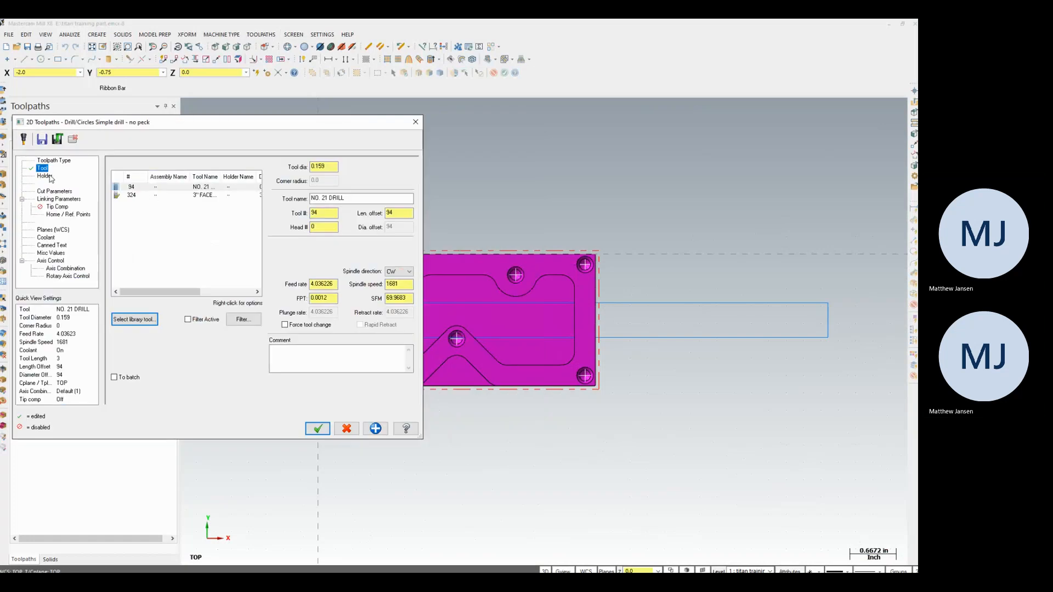
# Check the cut parameters, set the retract and depth to absolute with a depth of -0.5, and generate the drill toolpath.
pyautogui.click(51, 192)
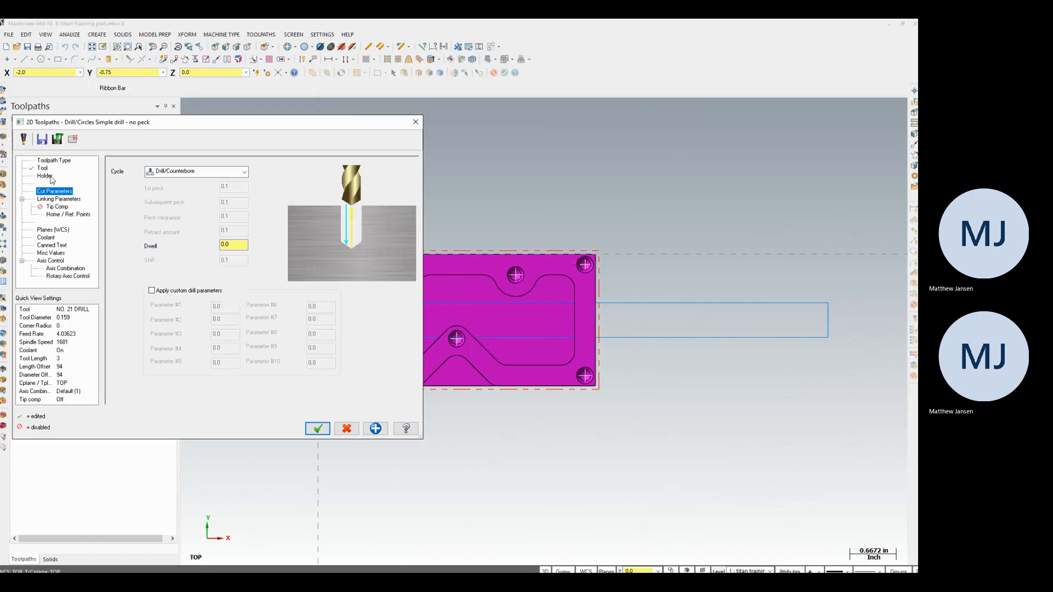
pyautogui.click(59, 199)
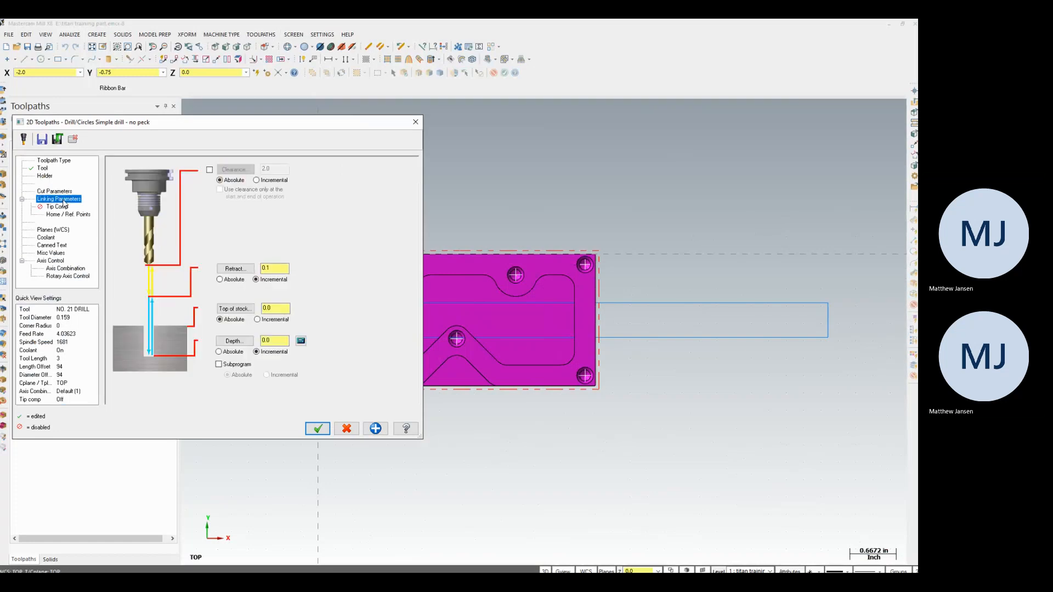
pyautogui.click(220, 280)
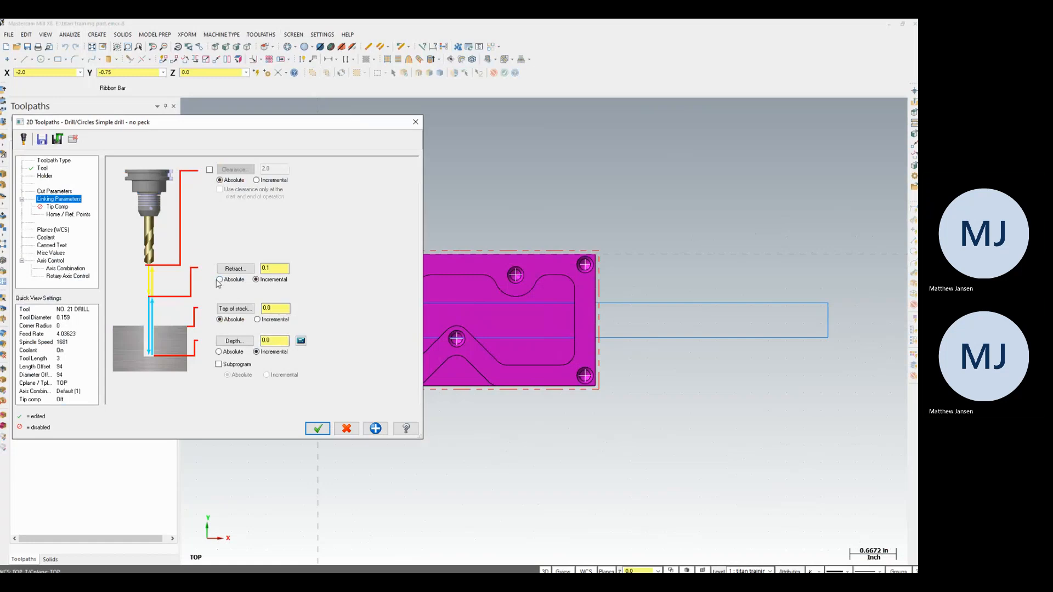
pyautogui.click(219, 351)
pyautogui.doubleClick(276, 340)
pyautogui.write('-0.5')
pyautogui.press('Return')
pyautogui.click(320, 431)
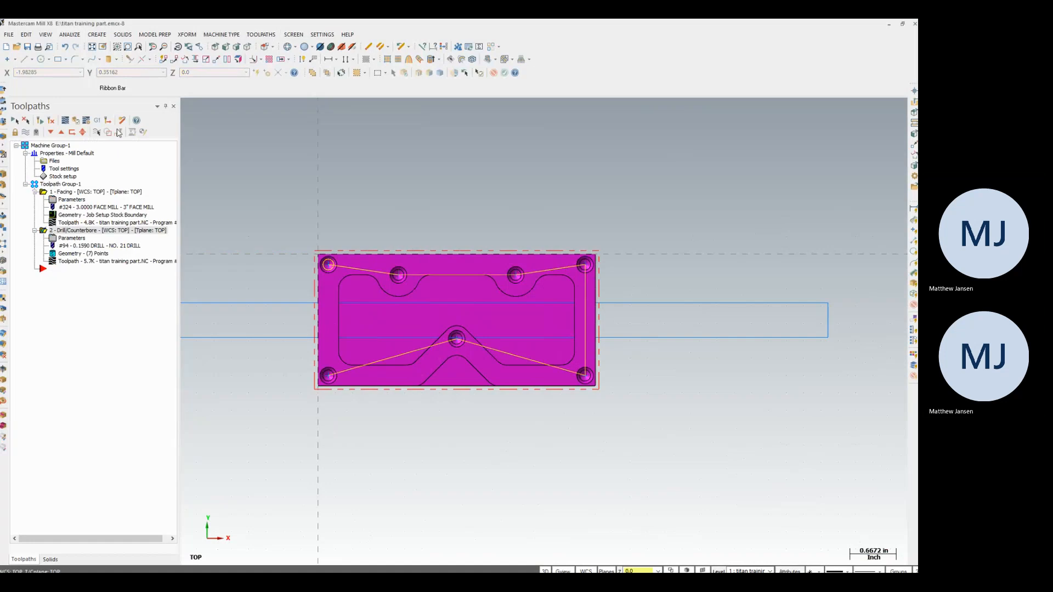
# Reopen the drill operation's linking parameters, start picking the depth from the model, and enable all AutoCursor snap types.
pyautogui.moveTo(368, 369); pyautogui.dragTo(375, 300, button='middle')
pyautogui.scroll(8, 376, 300)
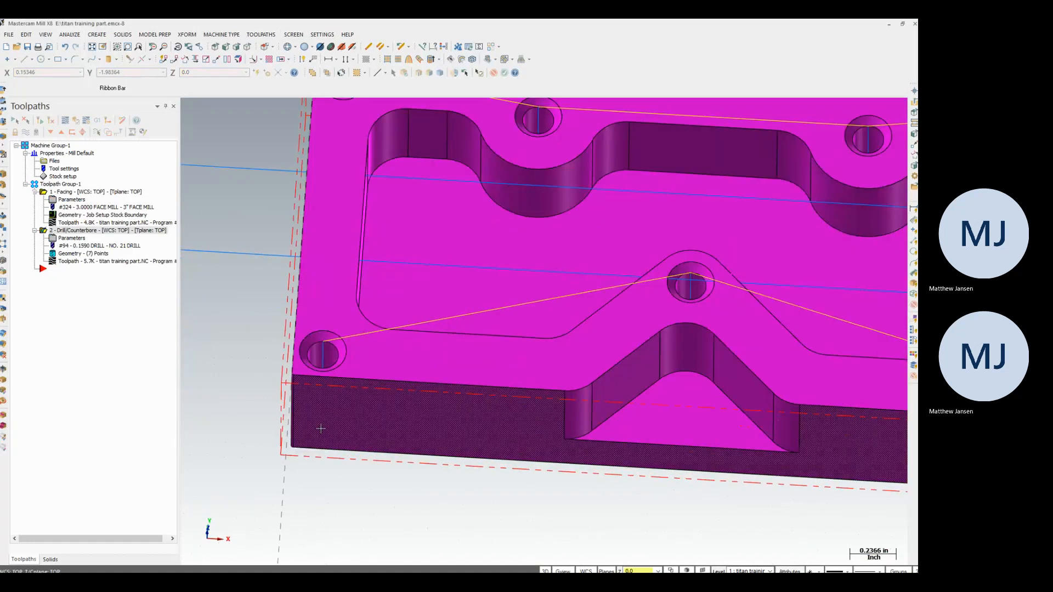
pyautogui.scroll(-3, 325, 319)
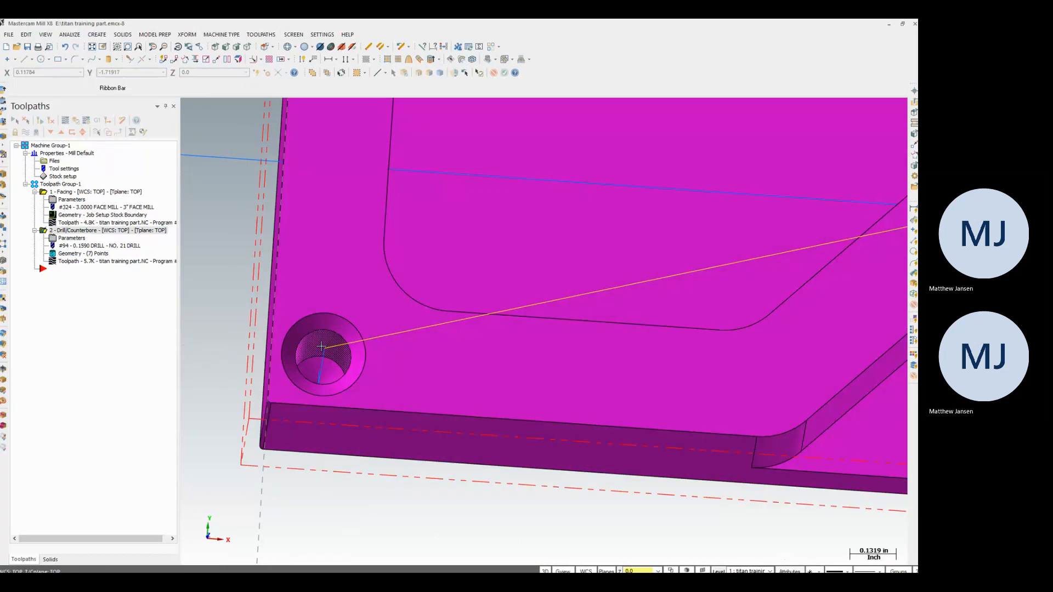
pyautogui.scroll(-4, 313, 343)
pyautogui.moveTo(313, 342); pyautogui.dragTo(245, 258, button='middle')
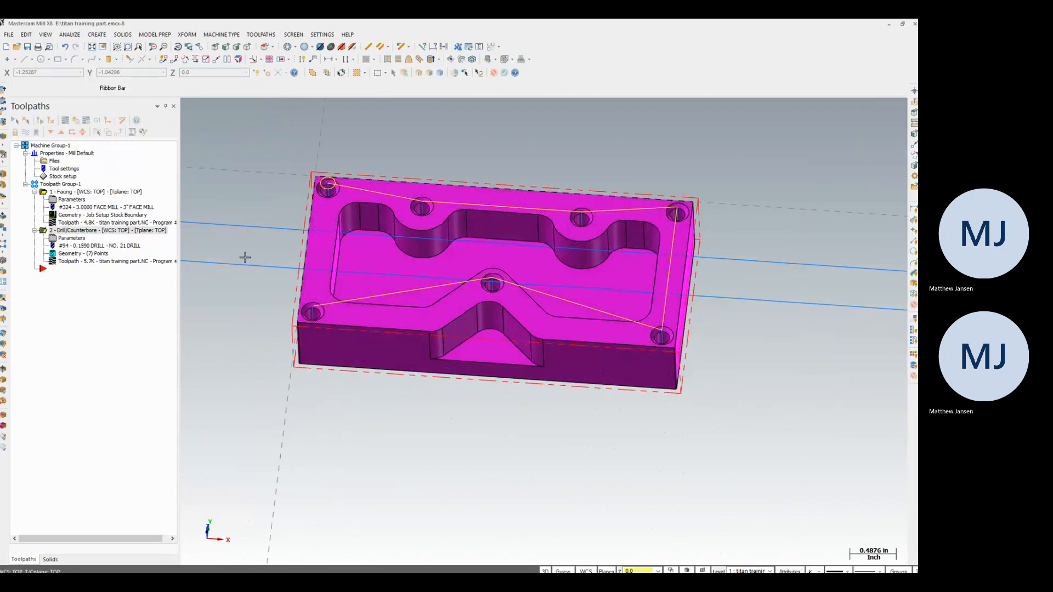
pyautogui.click(77, 240)
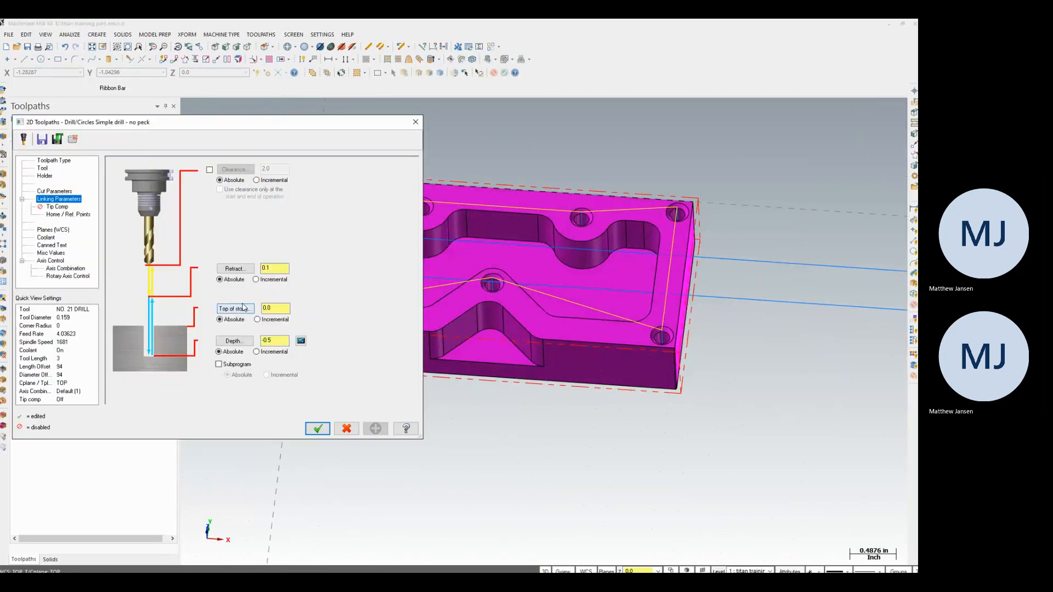
pyautogui.click(235, 340)
pyautogui.scroll(3, 334, 229)
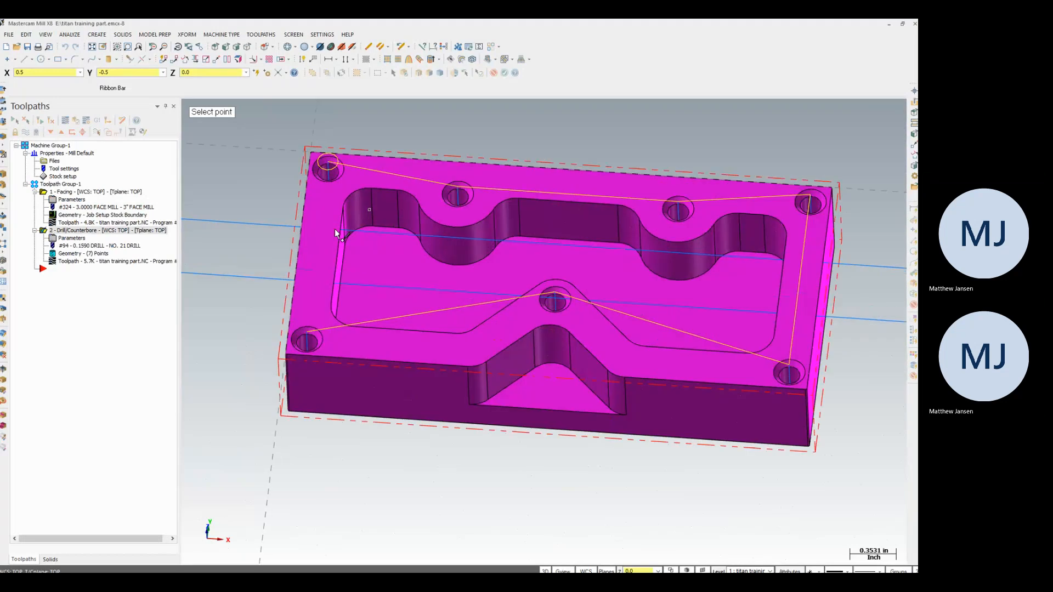
pyautogui.rightClick(212, 253)
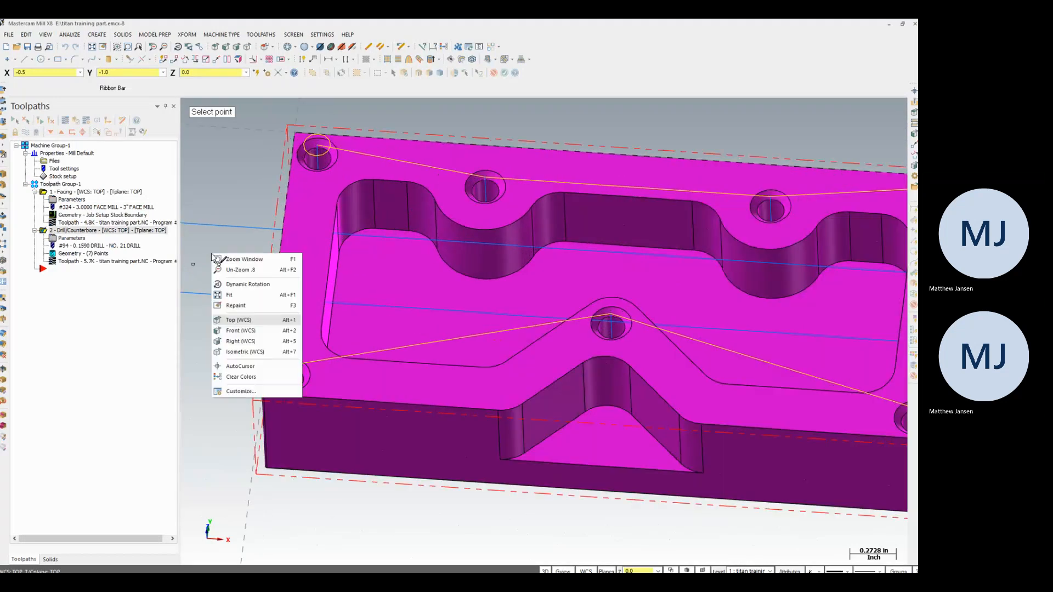
pyautogui.click(268, 367)
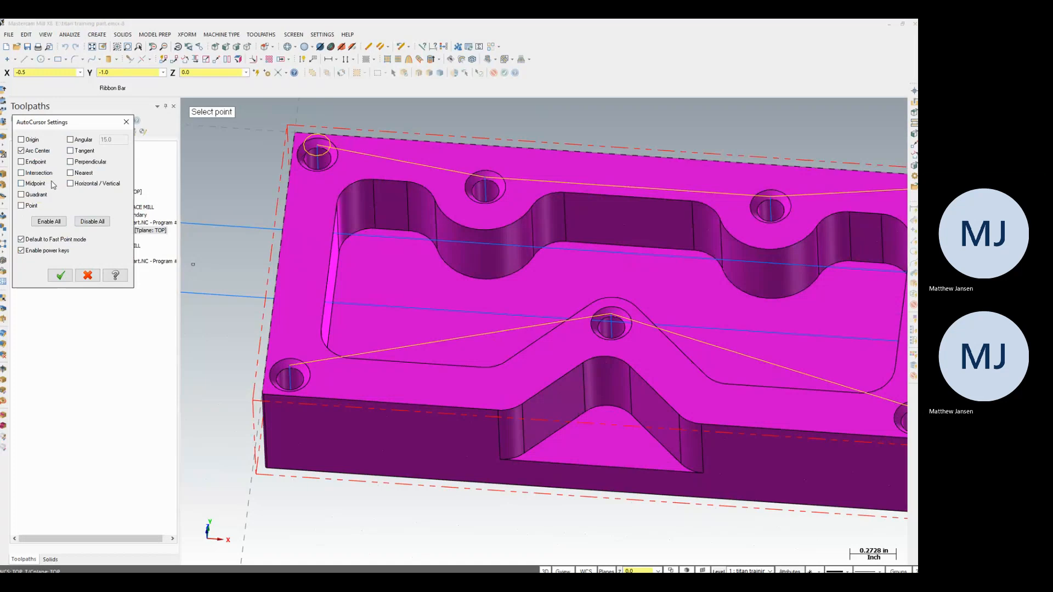
pyautogui.click(49, 221)
pyautogui.click(59, 274)
# Pick the bottom of the lower-left corner hole to set the drill depth to -0.47 and accept the parameters.
pyautogui.scroll(2, 334, 200)
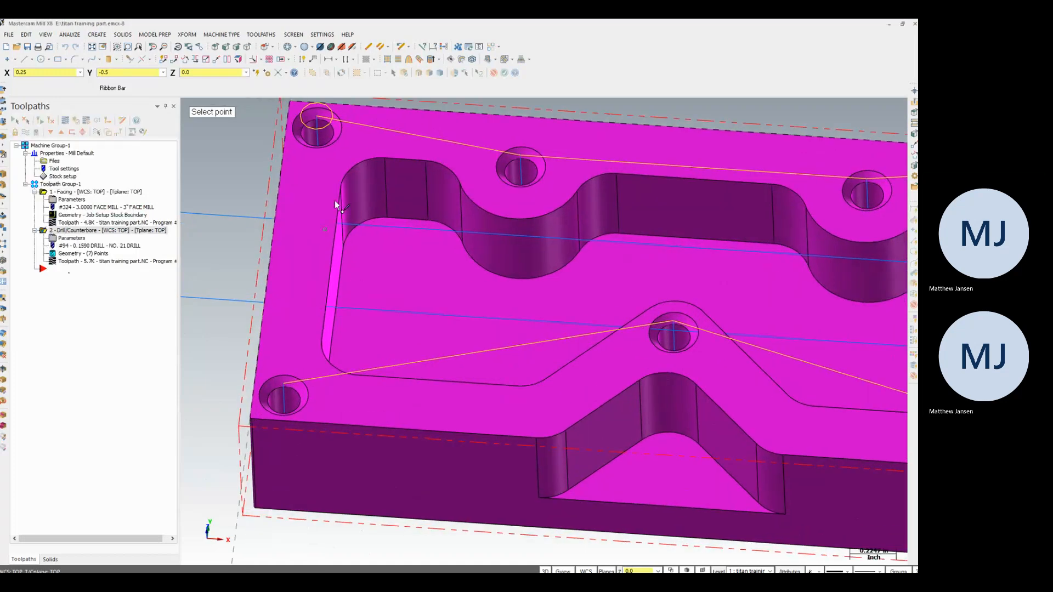
pyautogui.scroll(1, 287, 427)
pyautogui.scroll(1, 287, 427)
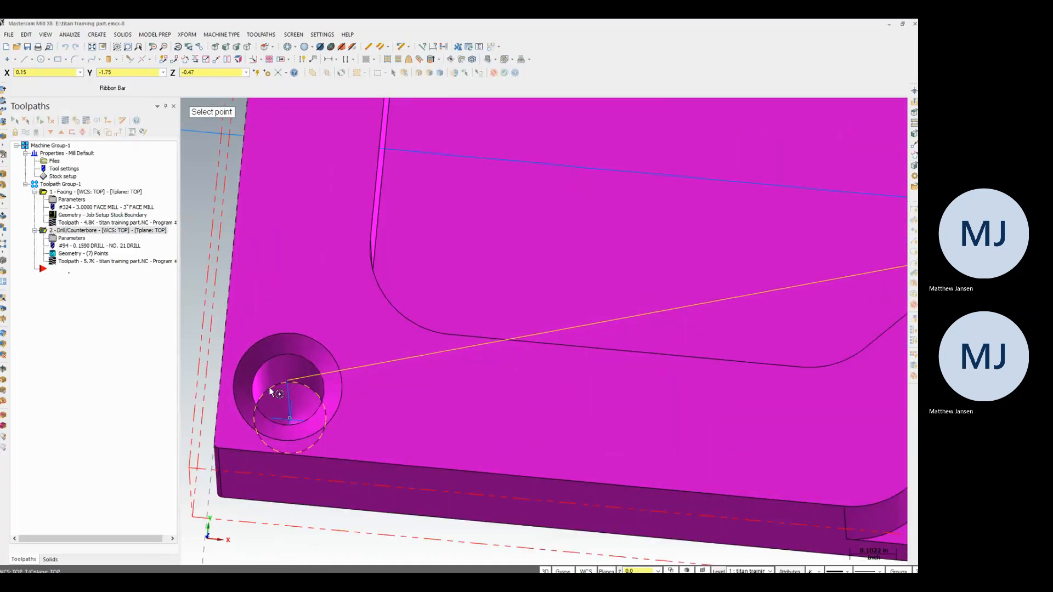
pyautogui.click(275, 394)
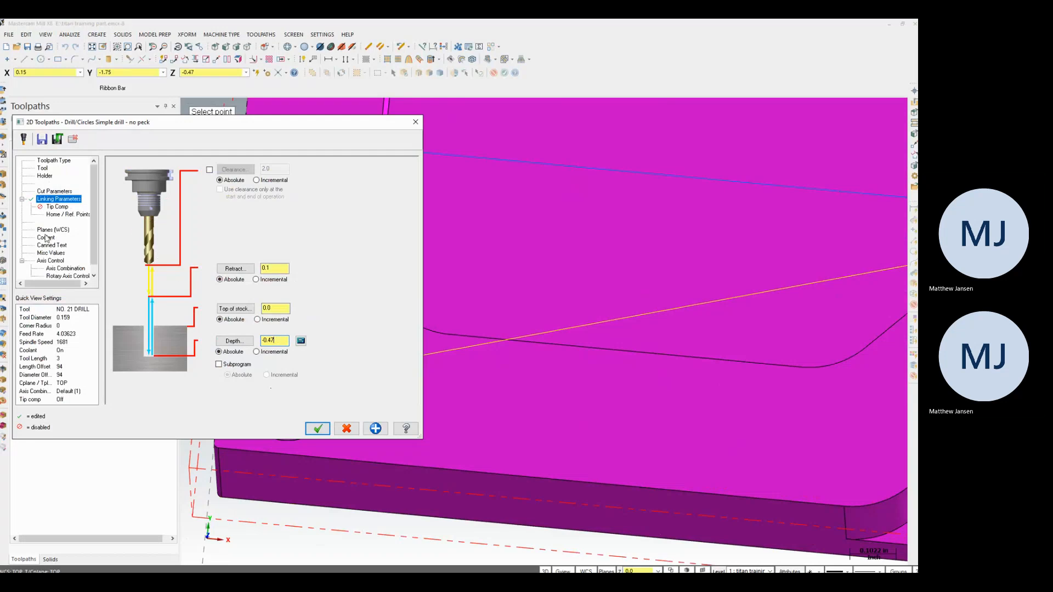
pyautogui.click(317, 429)
pyautogui.scroll(-5, 290, 376)
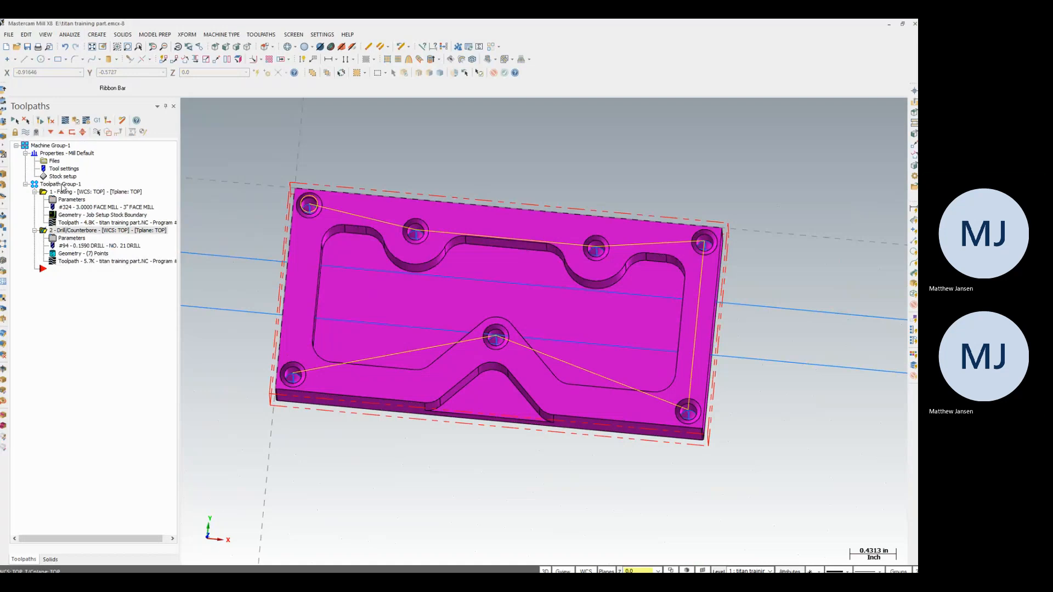
# Change the drill operation's depth to -0.48 and regenerate its toolpath.
pyautogui.click(76, 239)
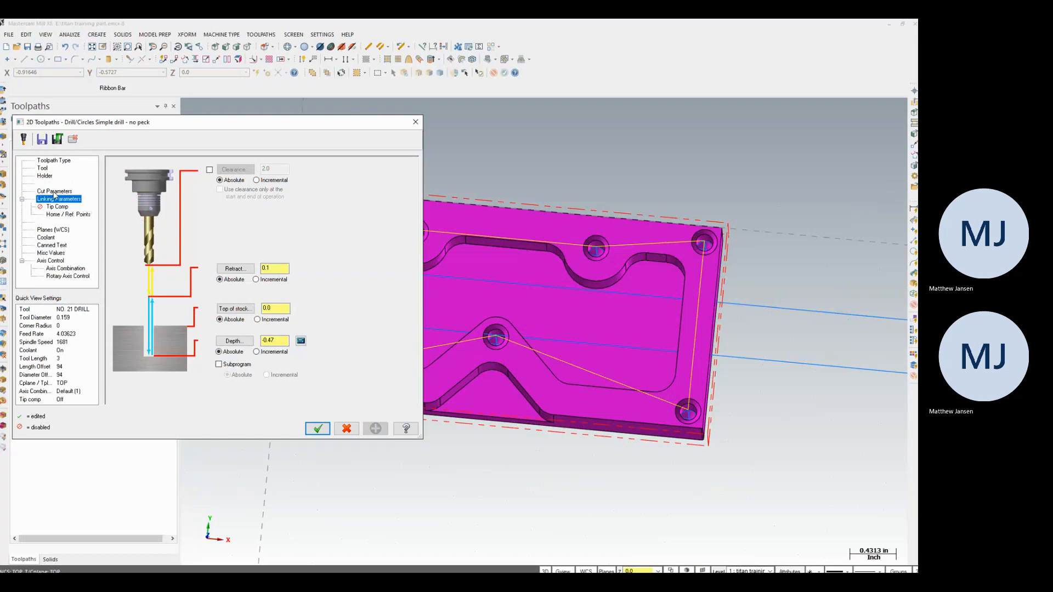
pyautogui.click(287, 344)
pyautogui.press('BackSpace')
pyautogui.write('8')
pyautogui.press('Return')
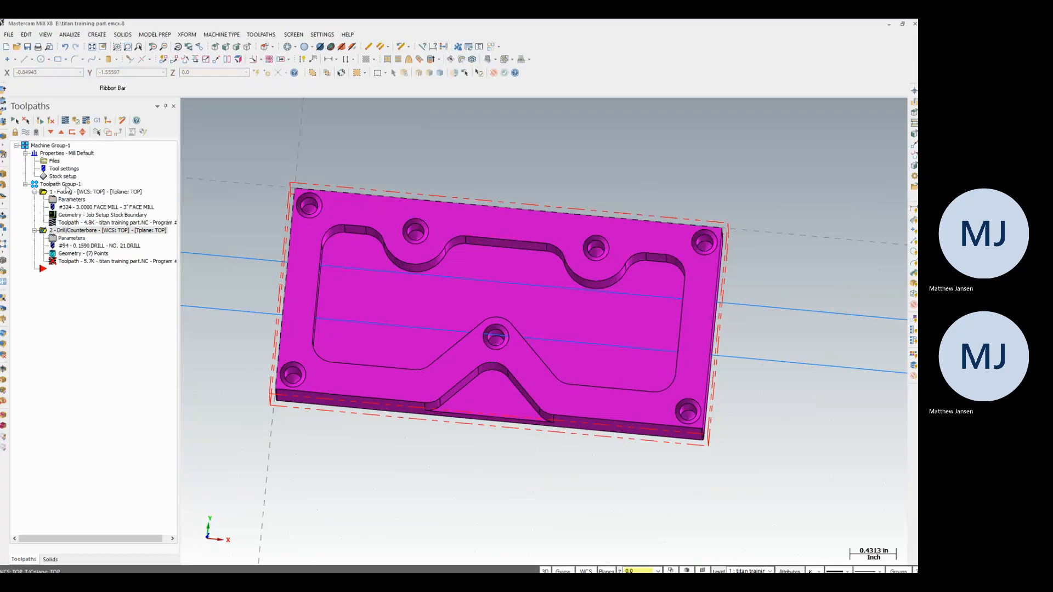
pyautogui.click(78, 120)
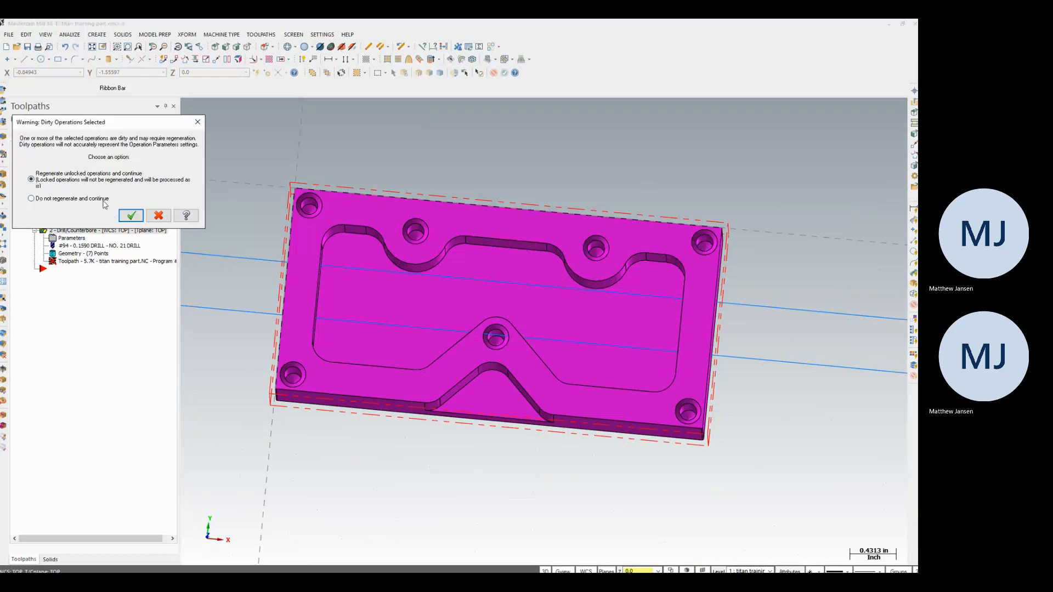
pyautogui.click(132, 215)
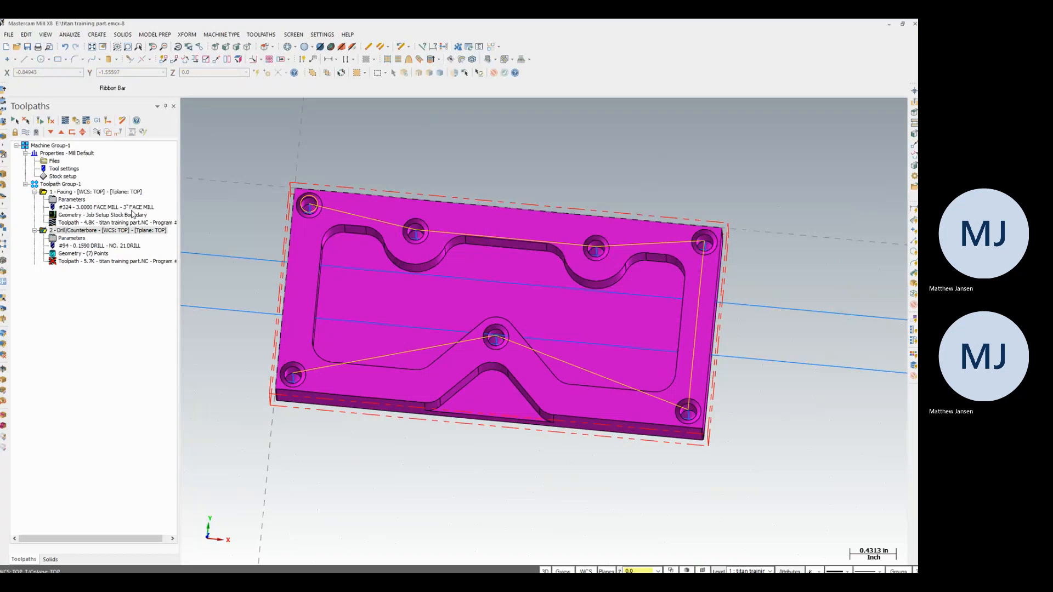
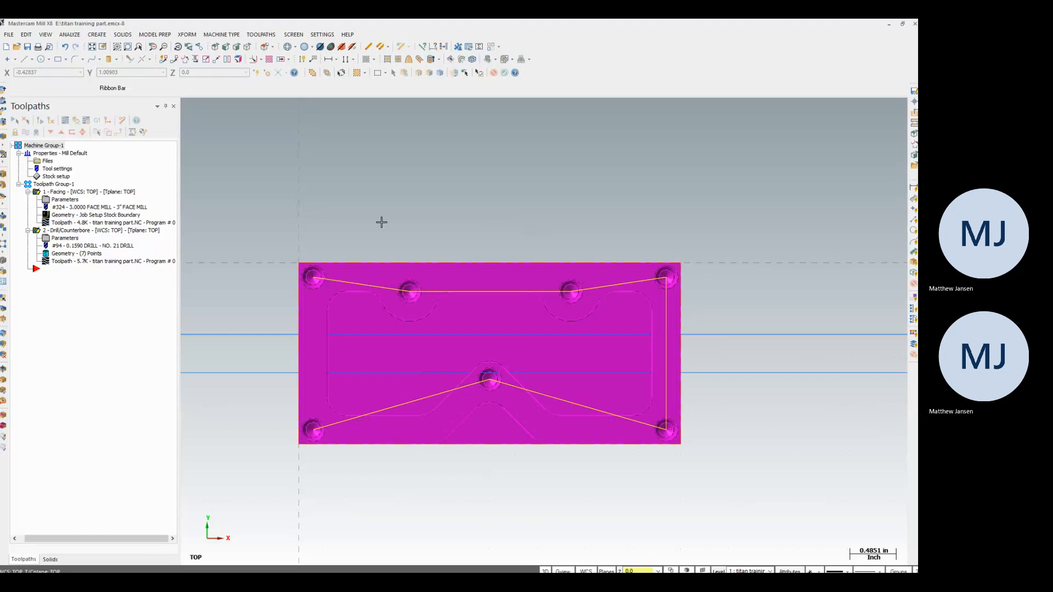
# Start a 2D High Speed Dynamic Mill toolpath after the drilling operation.
pyautogui.moveTo(460, 351); pyautogui.dragTo(484, 311, button='middle')
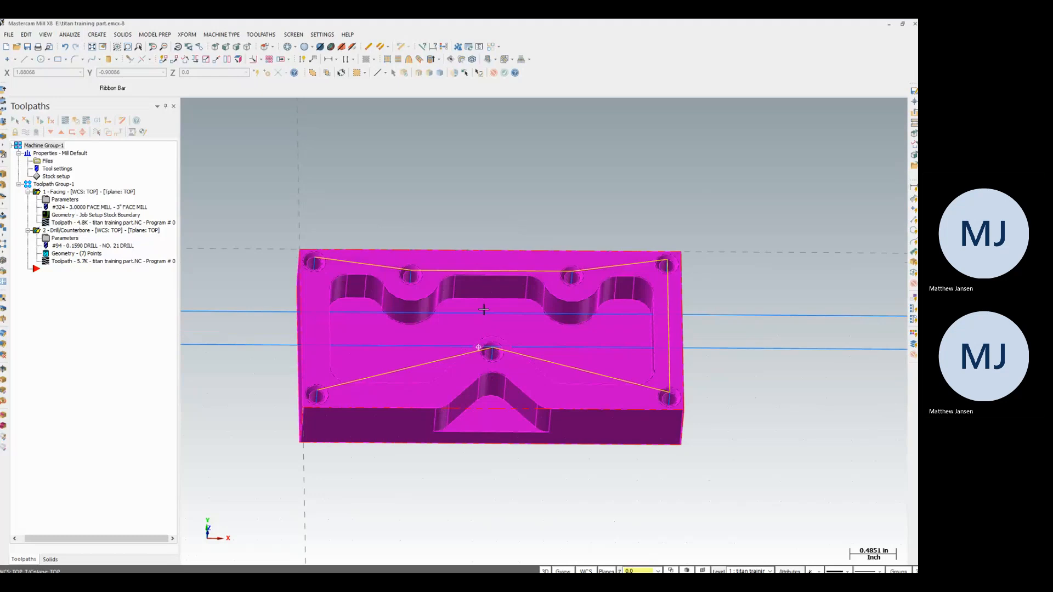
pyautogui.click(79, 122)
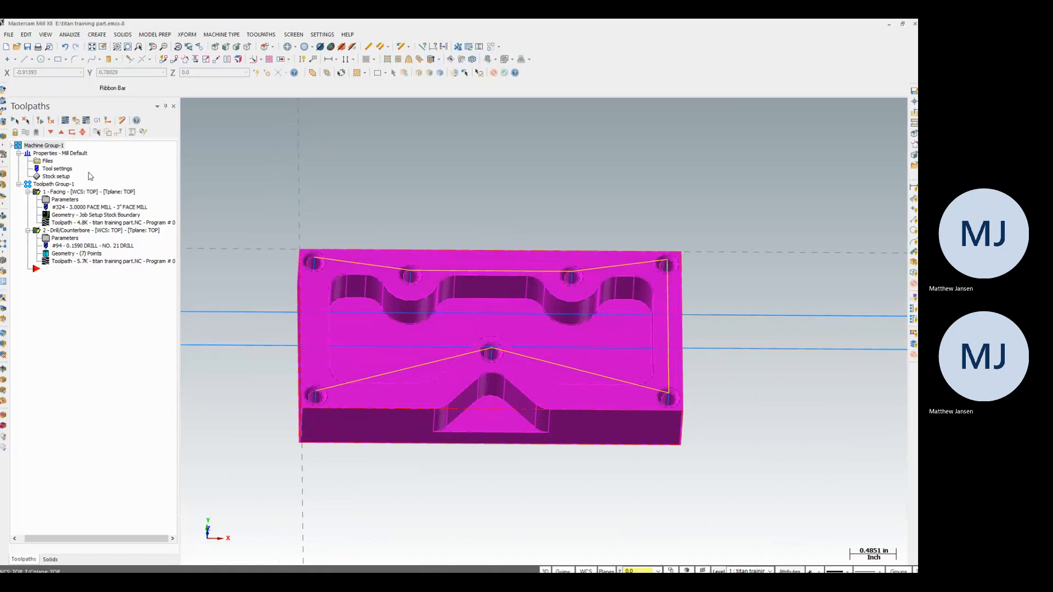
pyautogui.click(53, 271)
pyautogui.click(261, 34)
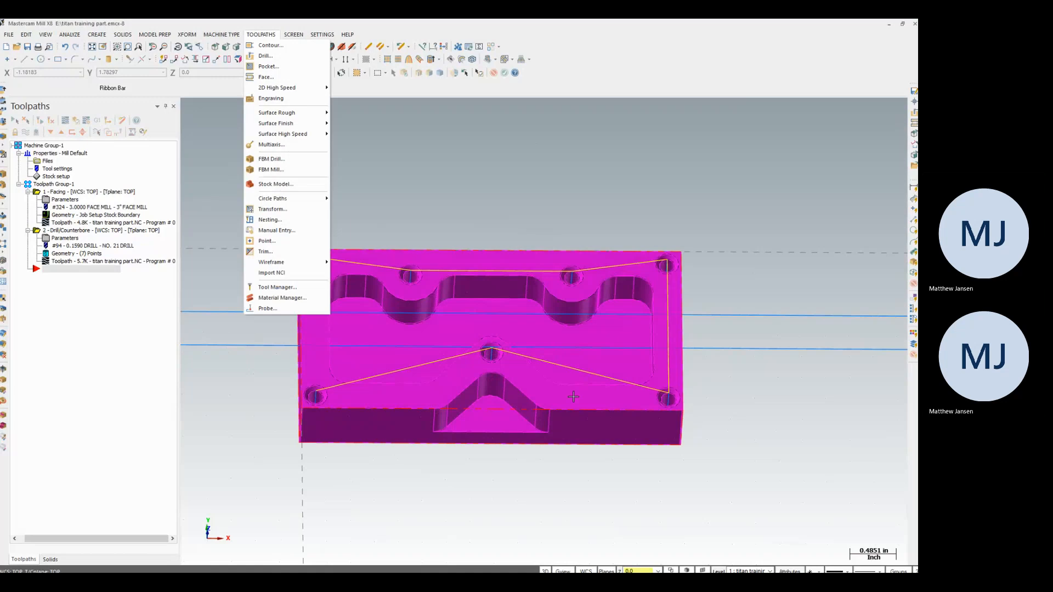
pyautogui.click(508, 153)
pyautogui.moveTo(562, 307); pyautogui.dragTo(564, 341, button='middle')
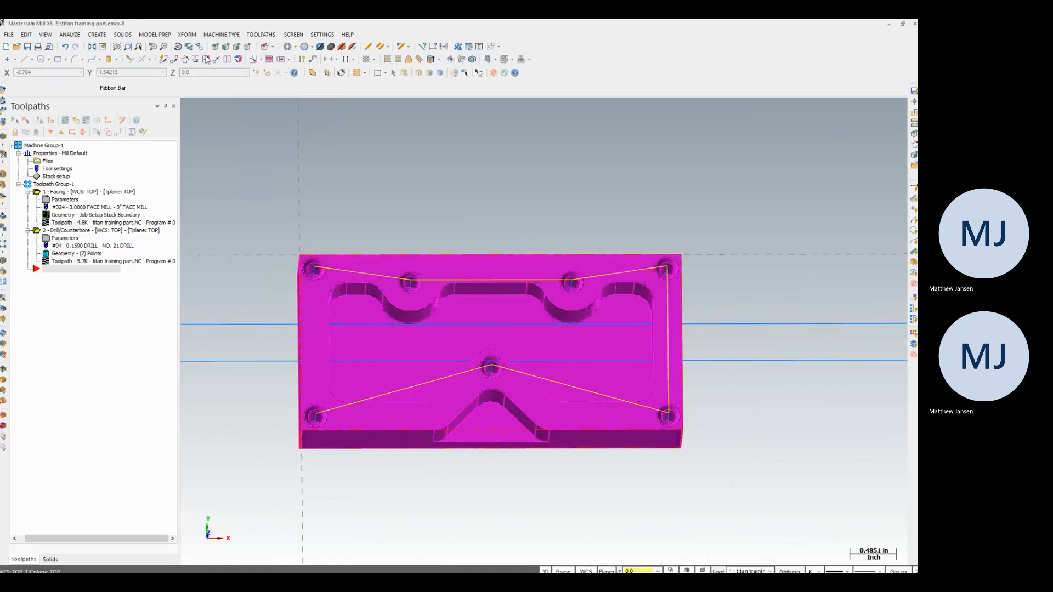
pyautogui.click(261, 35)
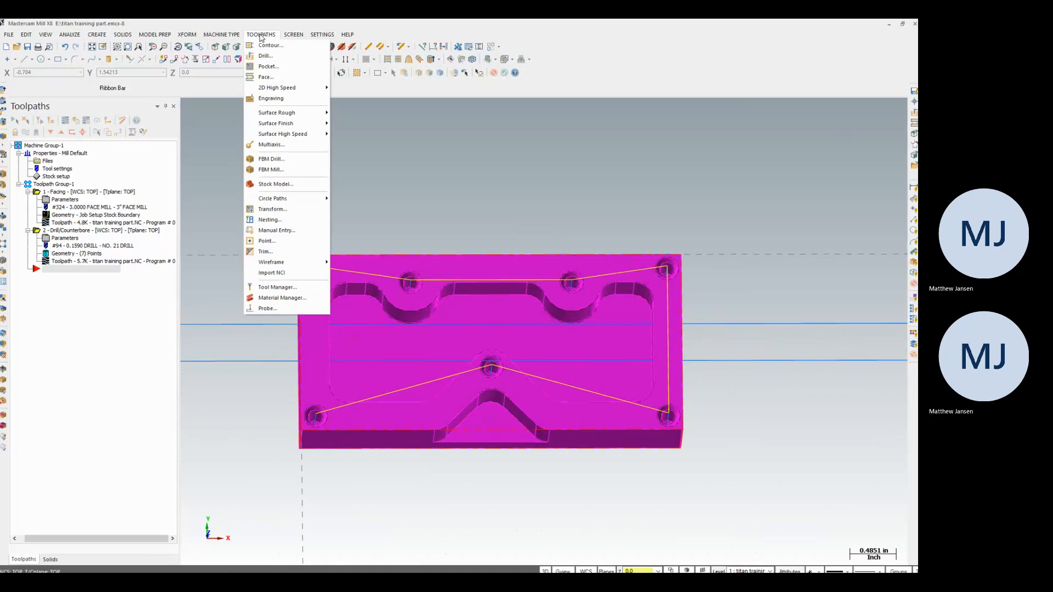
pyautogui.moveTo(285, 90)
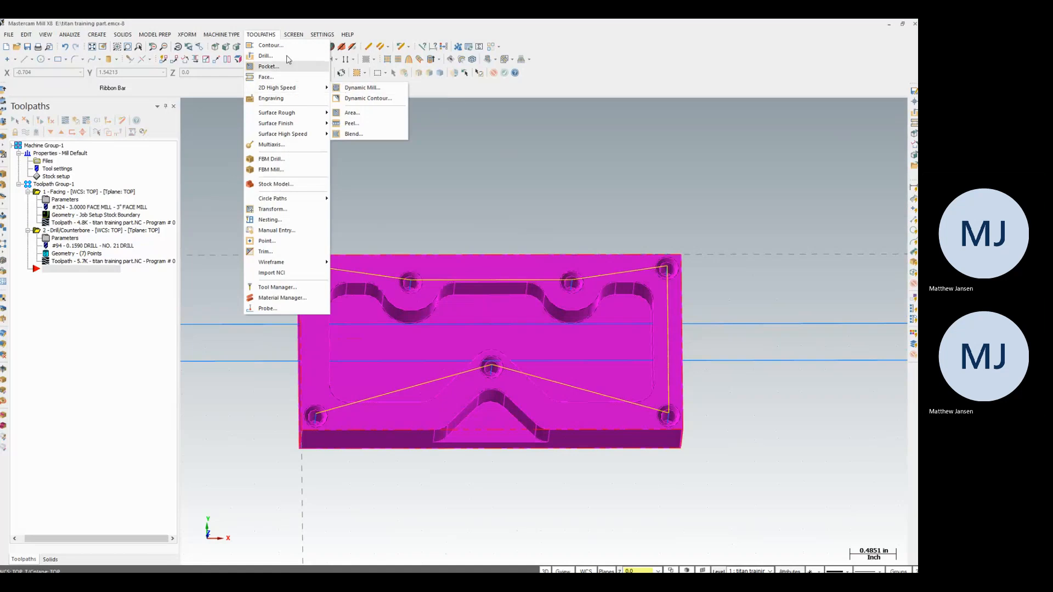
pyautogui.click(383, 90)
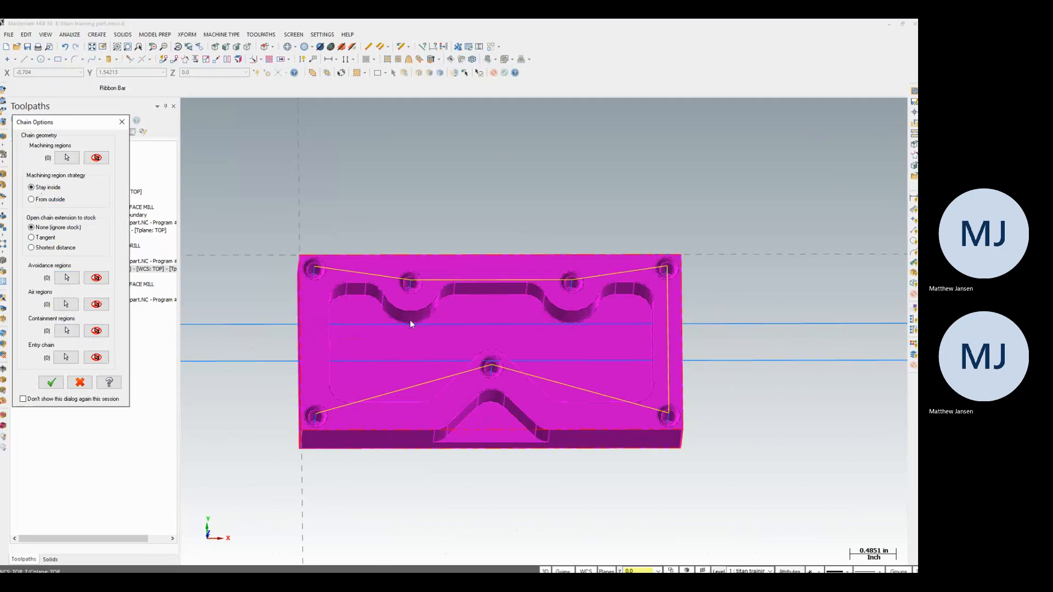
# Start a containment chain on the pocket's floor edge, from the left end wall around the V-shaped bulge to the lower-right wall.
pyautogui.click(67, 331)
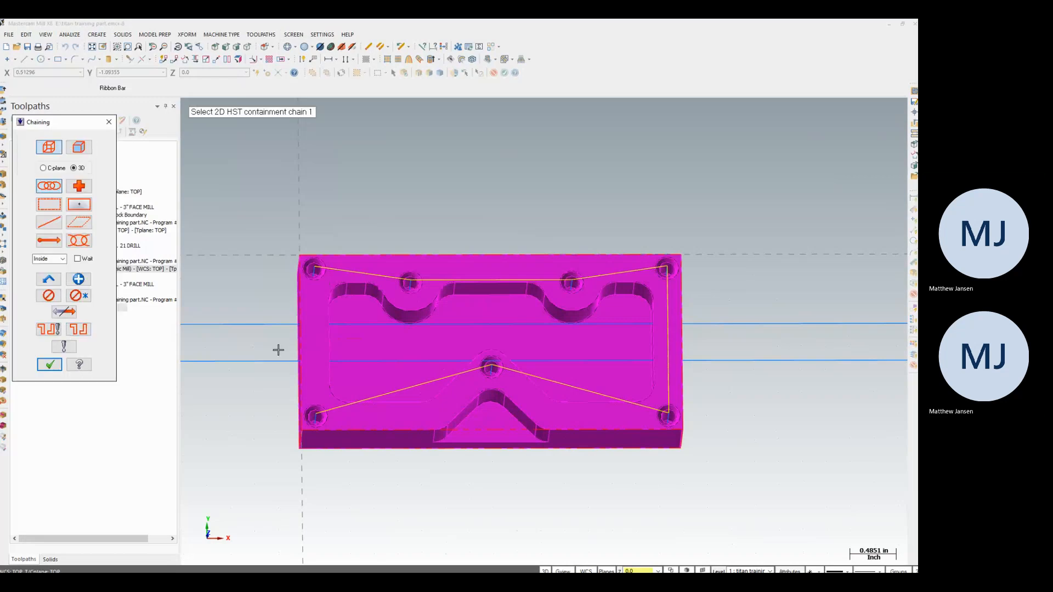
pyautogui.moveTo(277, 348); pyautogui.dragTo(320, 425, button='middle')
pyautogui.click(346, 328)
pyautogui.scroll(3, 314, 430)
pyautogui.click(310, 442)
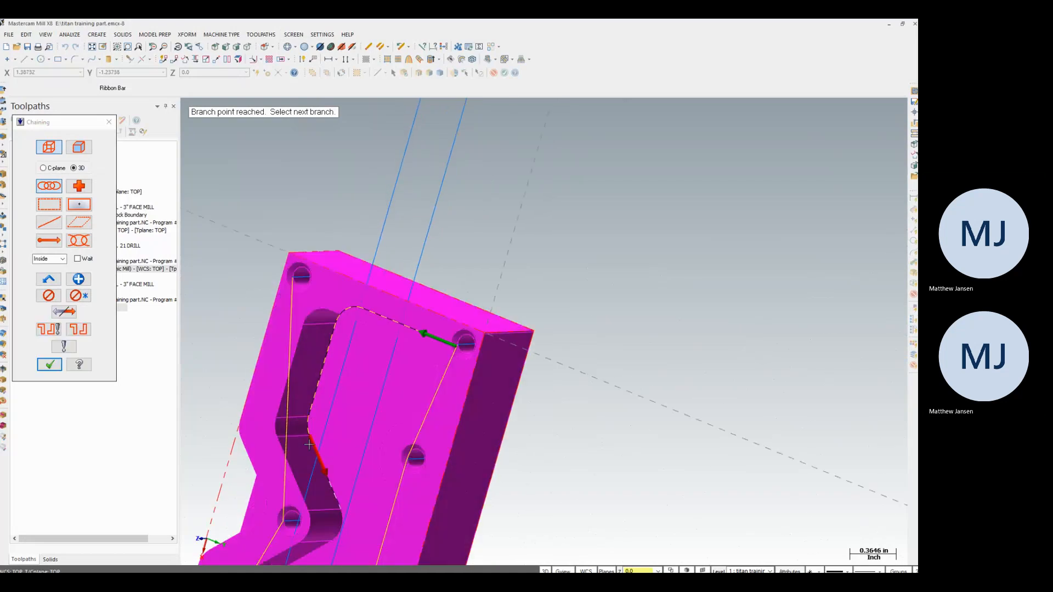
pyautogui.click(310, 447)
pyautogui.click(343, 525)
pyautogui.scroll(-5, 359, 433)
pyautogui.moveTo(346, 471); pyautogui.dragTo(315, 472, button='middle')
pyautogui.scroll(4, 315, 473)
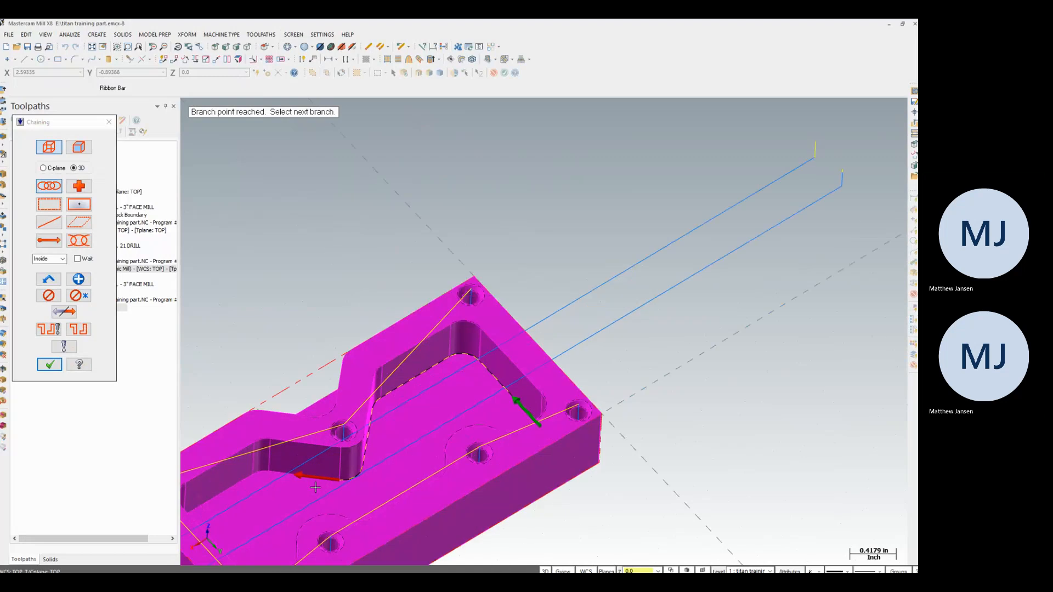
pyautogui.click(243, 466)
pyautogui.click(219, 479)
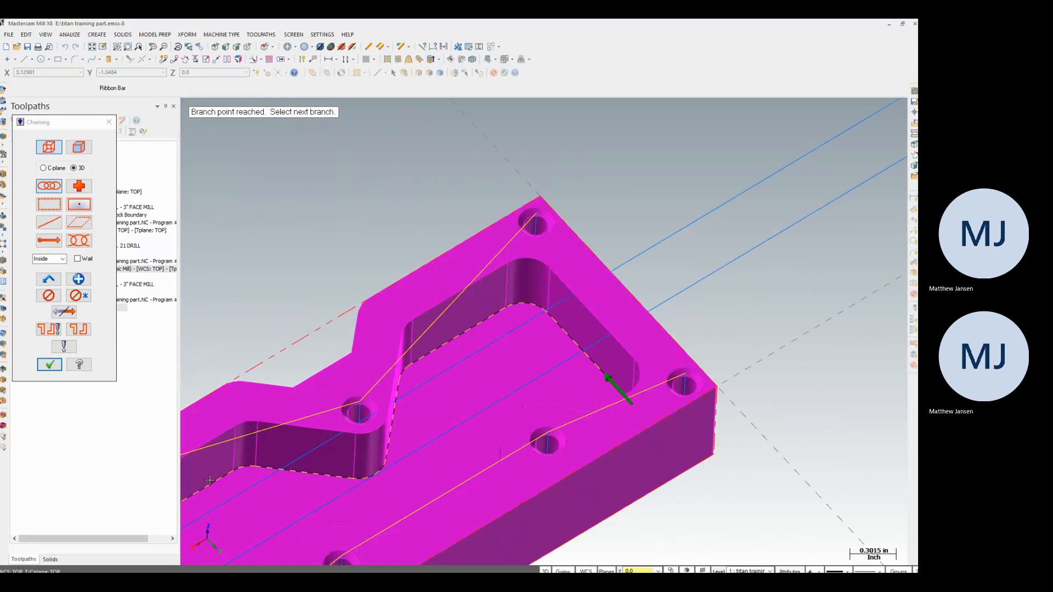
# Extend the containment chain along the pocket floor's right end wall and around the right rounded lobe onto the straight upper wall.
pyautogui.scroll(-5, 480, 351)
pyautogui.moveTo(498, 337); pyautogui.dragTo(613, 155, button='middle')
pyautogui.scroll(5, 565, 189)
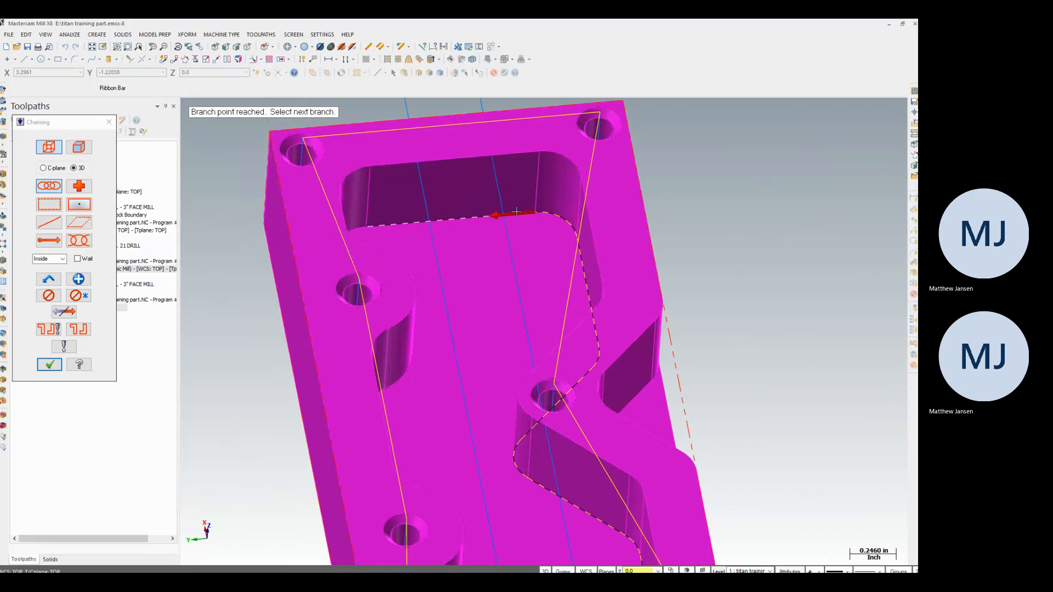
pyautogui.click(382, 213)
pyautogui.click(341, 239)
pyautogui.scroll(-5, 505, 294)
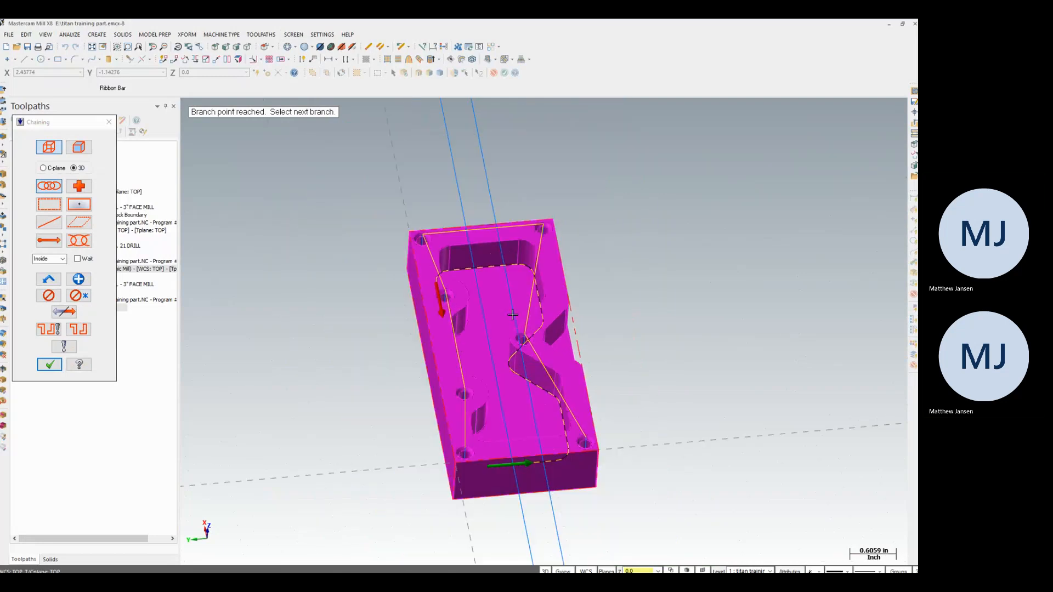
pyautogui.moveTo(513, 304); pyautogui.dragTo(518, 240, button='middle')
pyautogui.scroll(4, 518, 240)
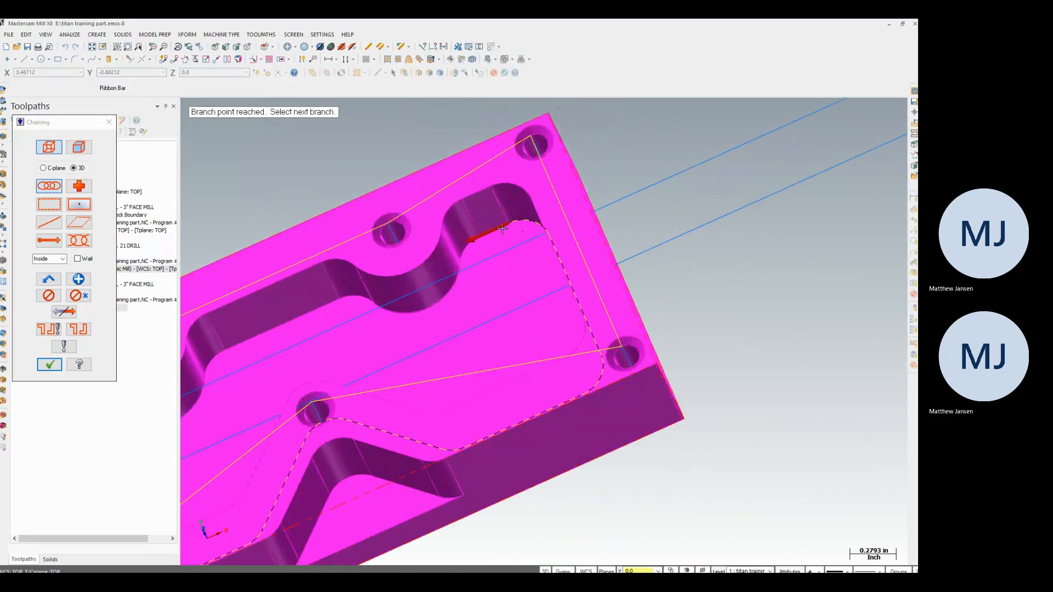
pyautogui.click(501, 229)
pyautogui.click(465, 249)
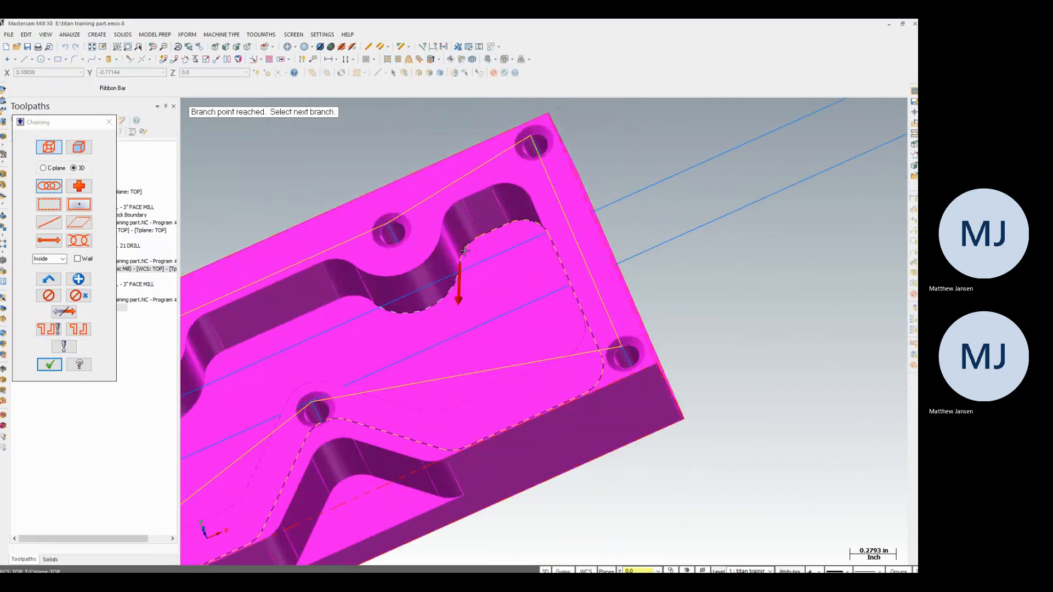
pyautogui.click(353, 298)
# Extend the containment chain along the pocket floor's straight upper wall and around the left rounded lobe toward the upper-left corner.
pyautogui.scroll(-4, 357, 299)
pyautogui.scroll(2, 366, 301)
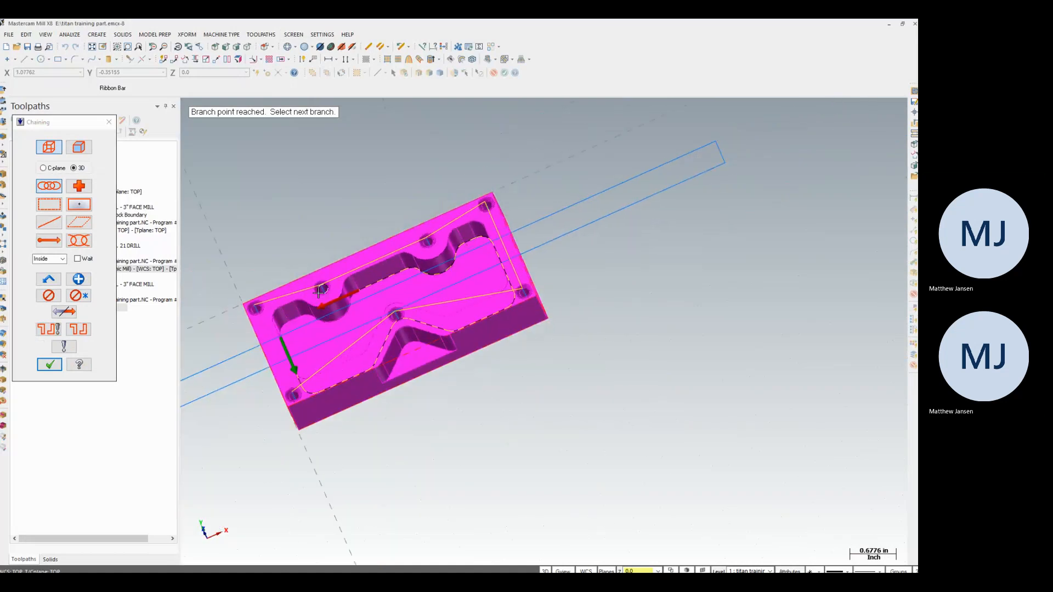
pyautogui.scroll(2, 360, 293)
pyautogui.click(347, 287)
pyautogui.click(326, 335)
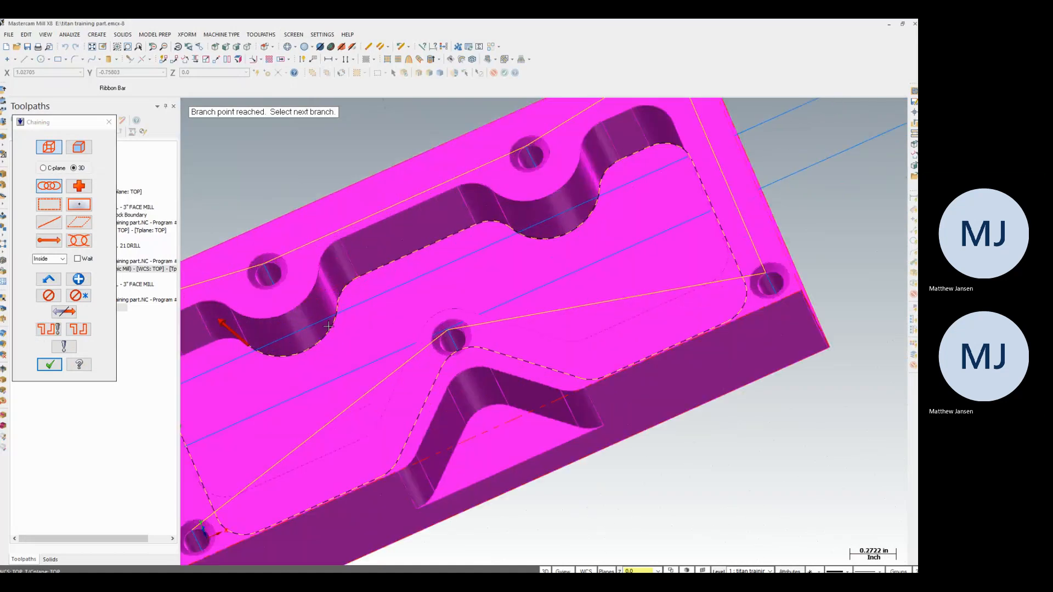
pyautogui.click(239, 342)
pyautogui.click(211, 345)
# Close the containment chain at the pocket floor's upper-left corner and accept the chain options with this one containment region.
pyautogui.scroll(-3, 488, 282)
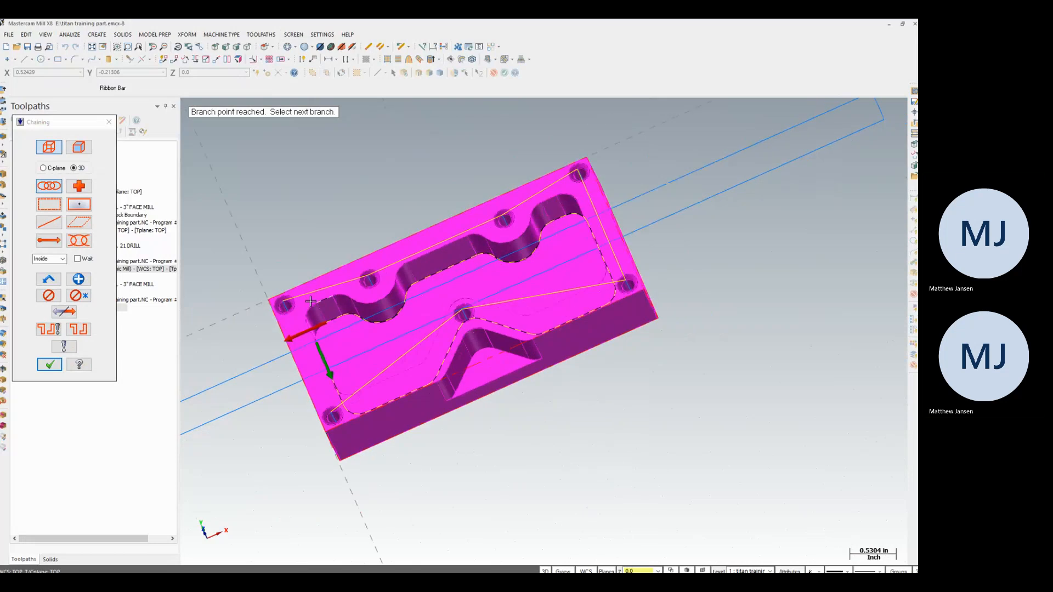
pyautogui.scroll(4, 331, 331)
pyautogui.moveTo(378, 337); pyautogui.dragTo(289, 310, button='middle')
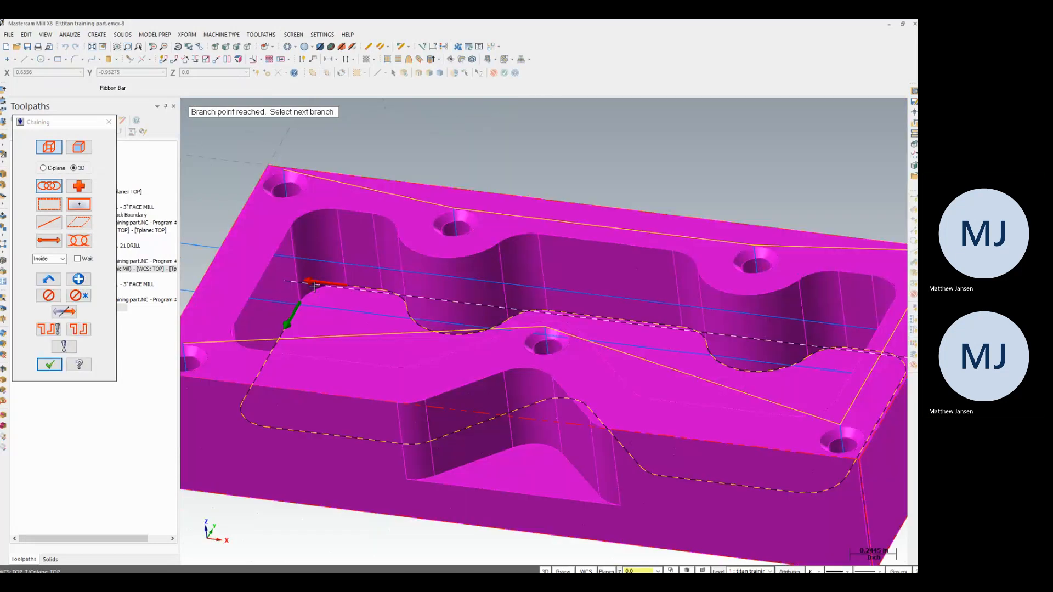
pyautogui.scroll(-3, 384, 281)
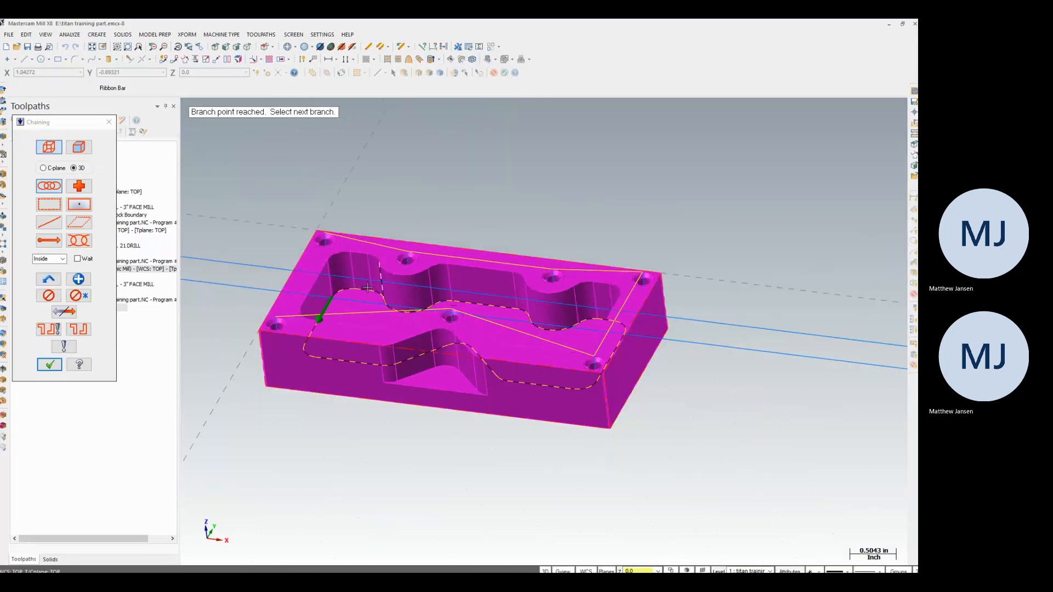
pyautogui.moveTo(386, 278); pyautogui.dragTo(416, 307, button='middle')
pyautogui.click(49, 365)
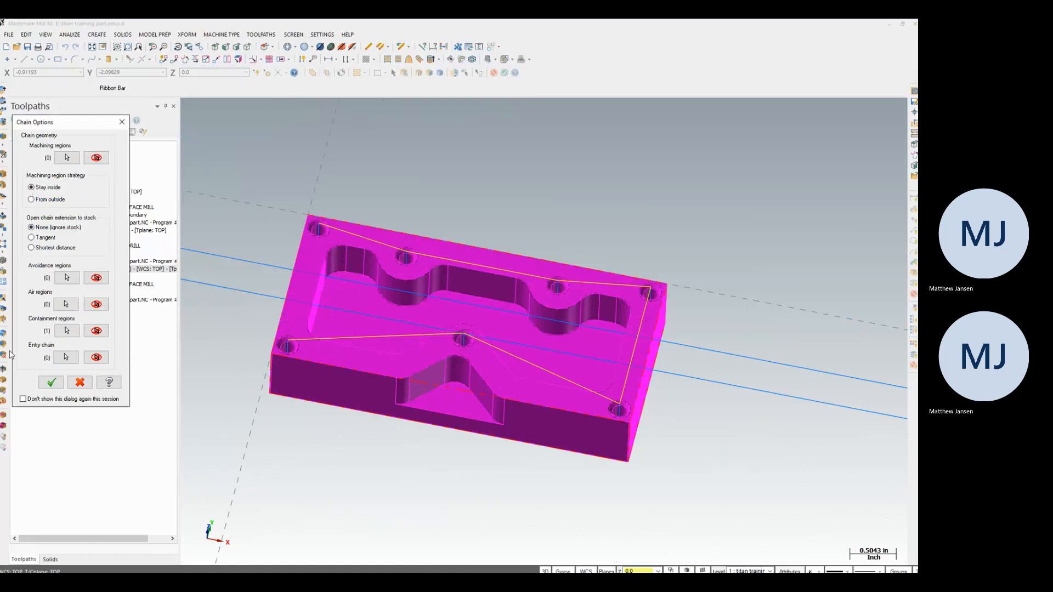
pyautogui.click(51, 382)
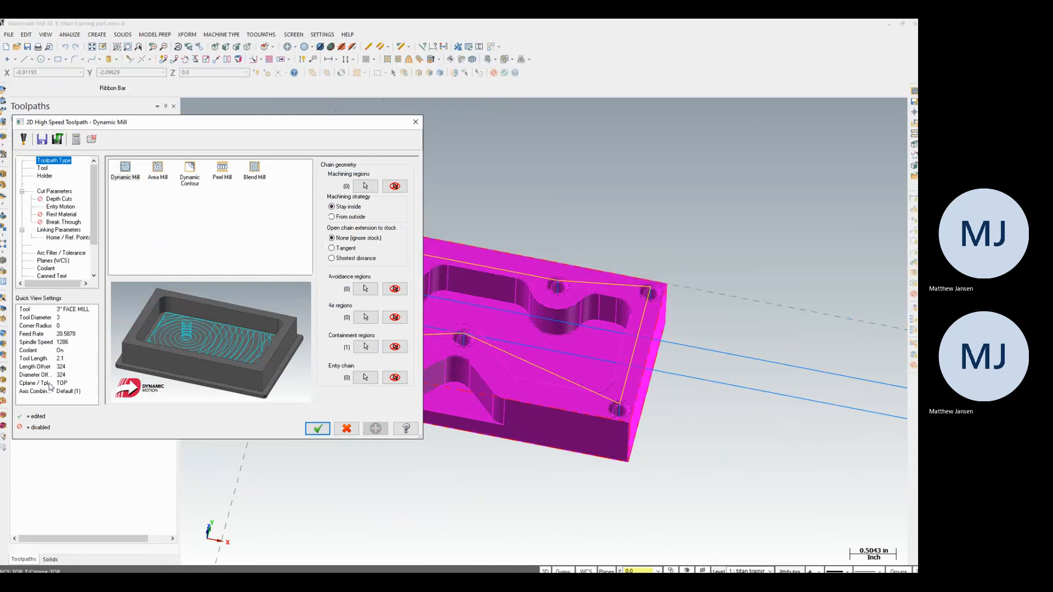
# Filter the tool library to flat endmills and assign the 1/4 FLAT ENDMILL to the dynamic mill toolpath.
pyautogui.click(48, 170)
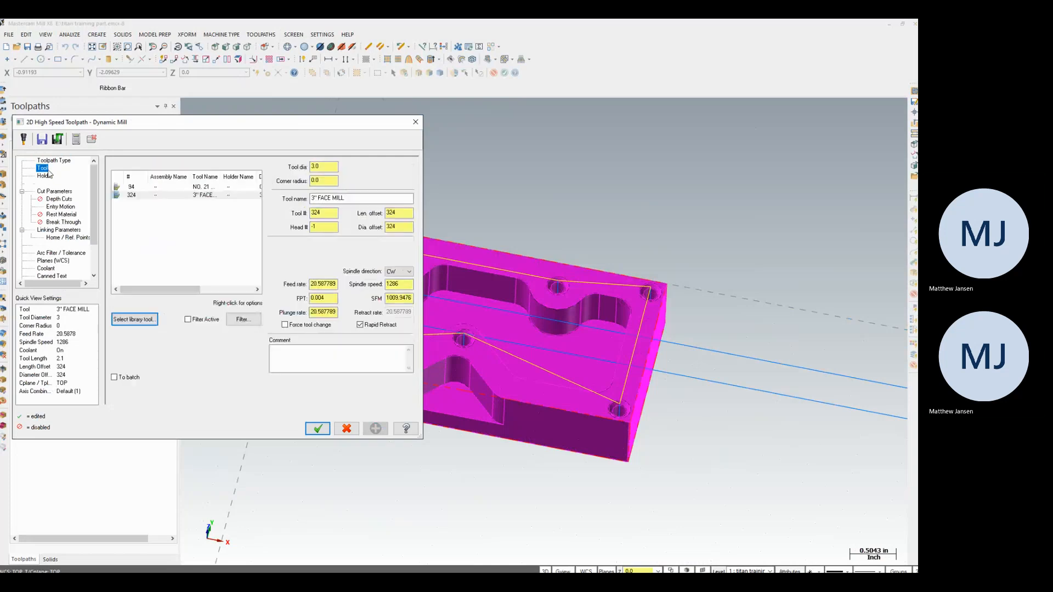
pyautogui.click(138, 319)
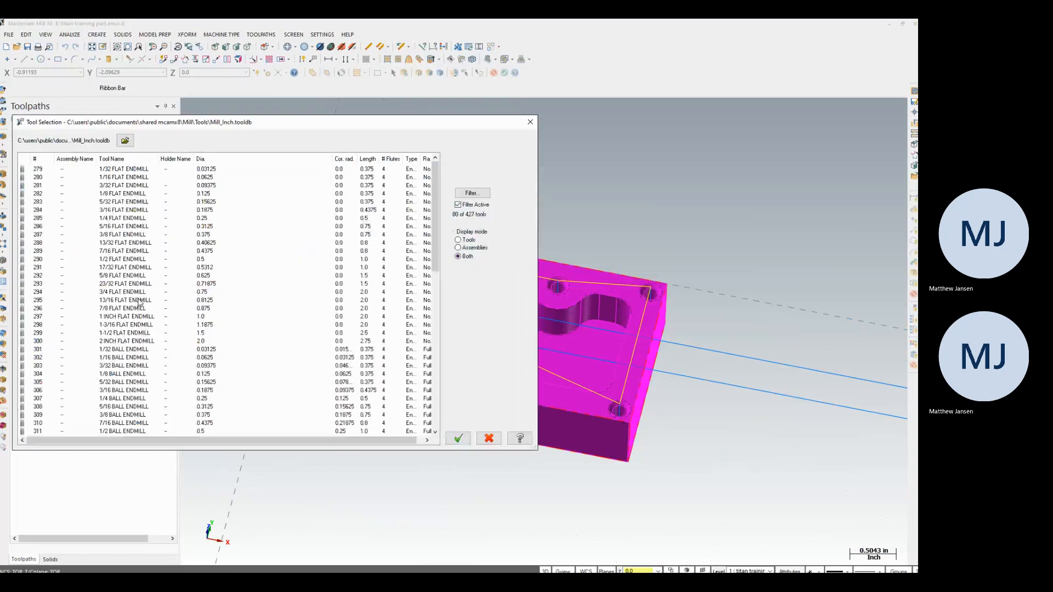
pyautogui.click(484, 194)
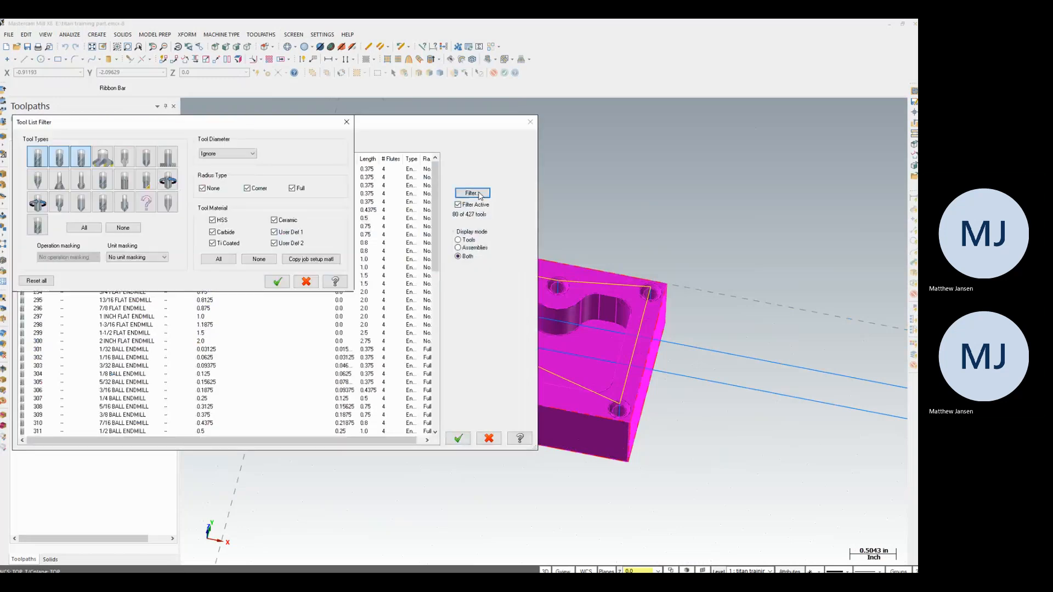
pyautogui.click(118, 228)
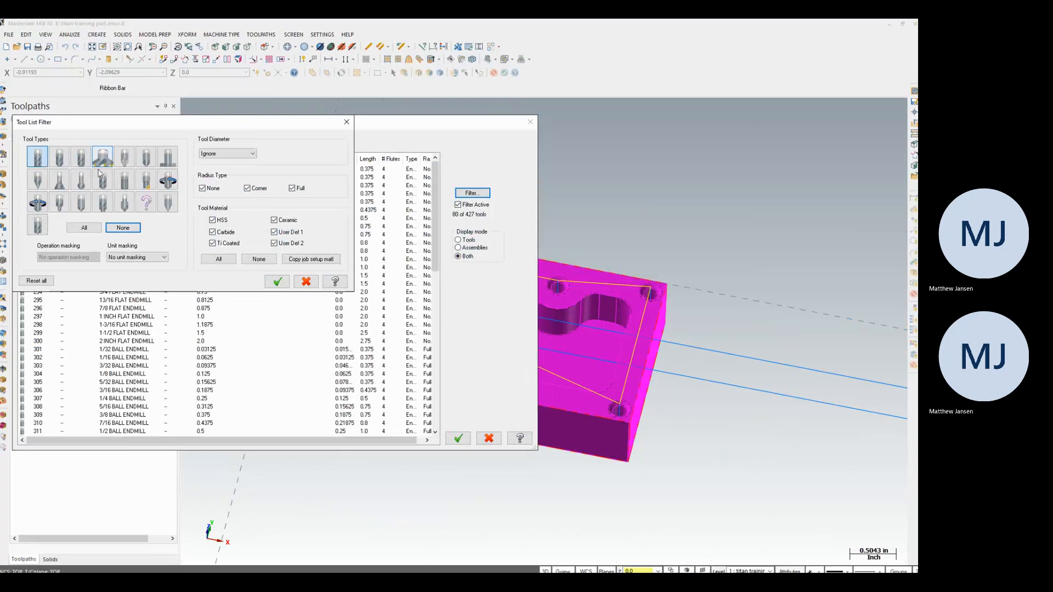
pyautogui.click(277, 281)
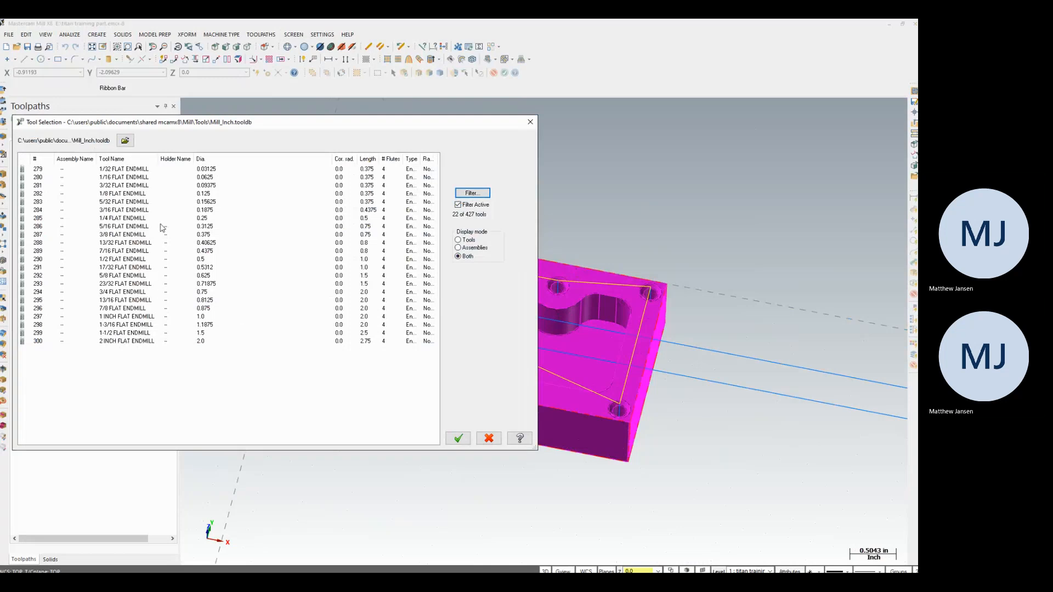
pyautogui.click(116, 218)
pyautogui.click(458, 437)
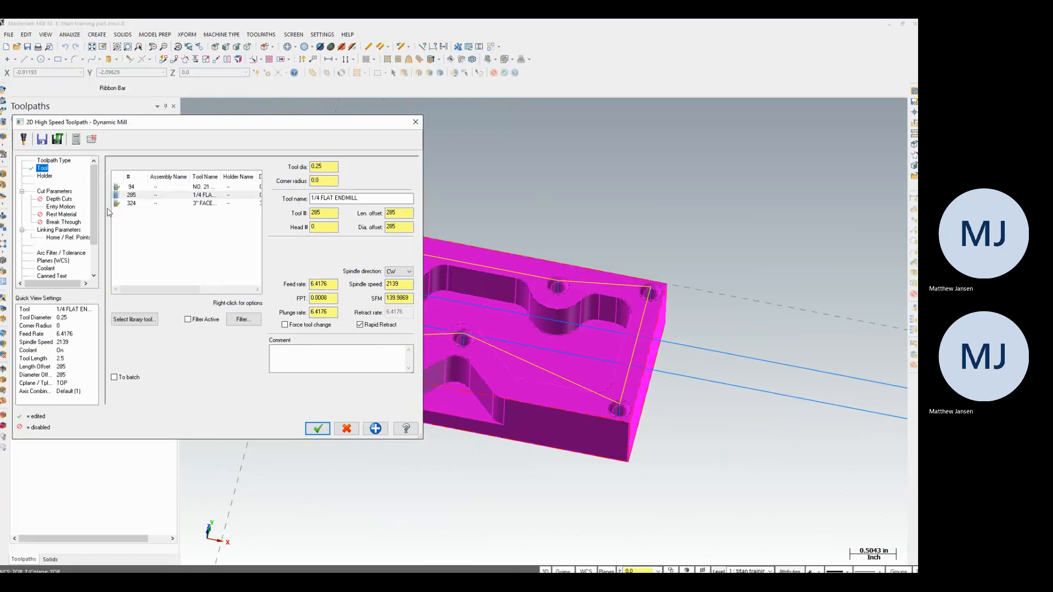
# Set the dynamic mill's stock to leave on walls and floors to 0.
pyautogui.click(58, 191)
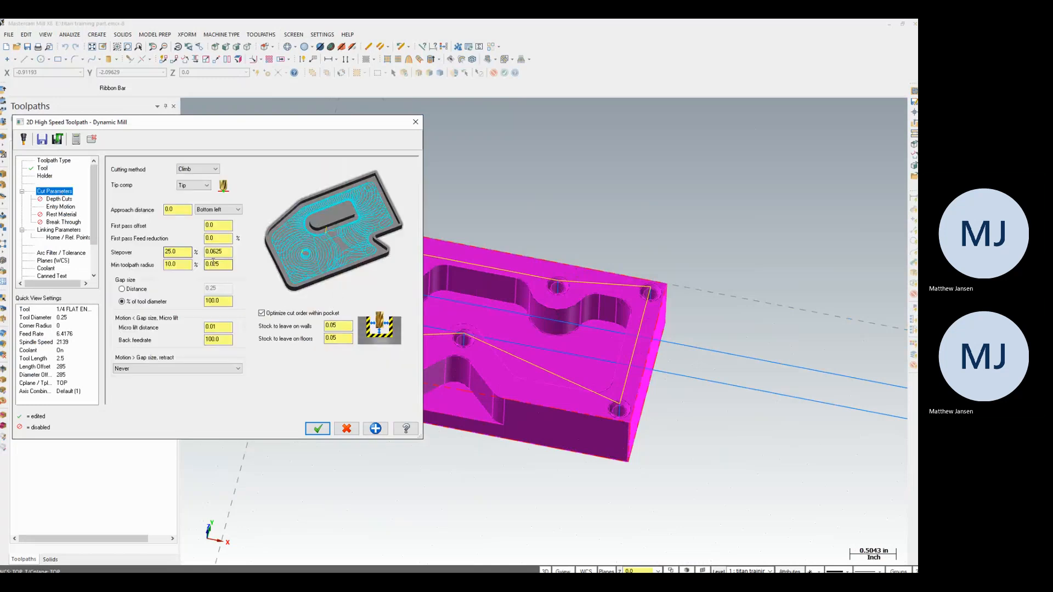
pyautogui.doubleClick(335, 325)
pyautogui.write('0')
pyautogui.click(350, 337)
pyautogui.press('BackSpace')
pyautogui.press('Return')
# Set an incremental feed plane and an absolute depth of -0.5 picked from the pocket floor, and generate the dynamic mill toolpath.
pyautogui.click(67, 233)
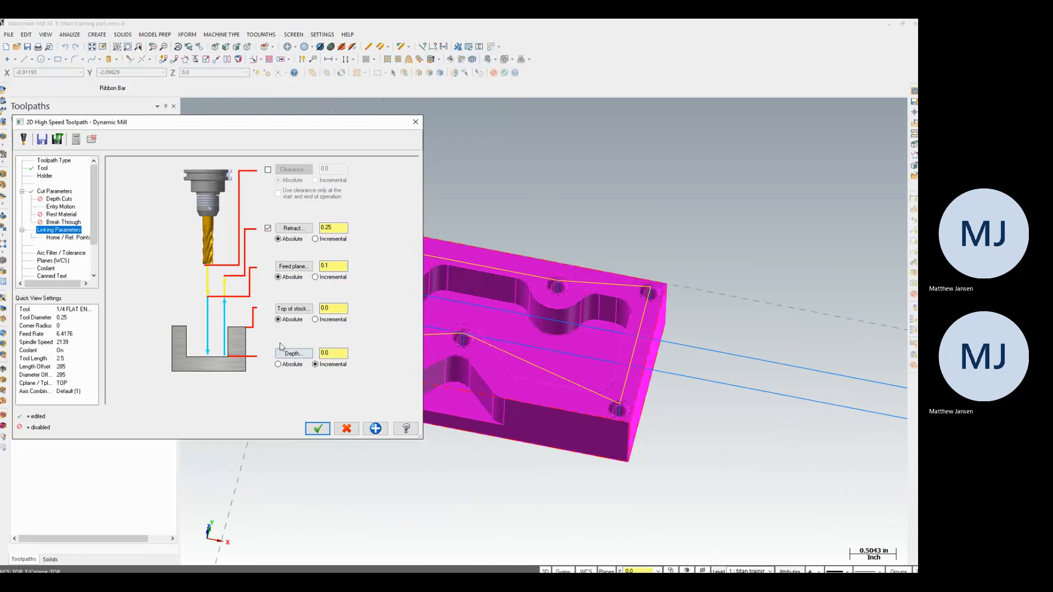
pyautogui.click(278, 364)
pyautogui.click(278, 277)
pyautogui.click(301, 357)
pyautogui.click(435, 287)
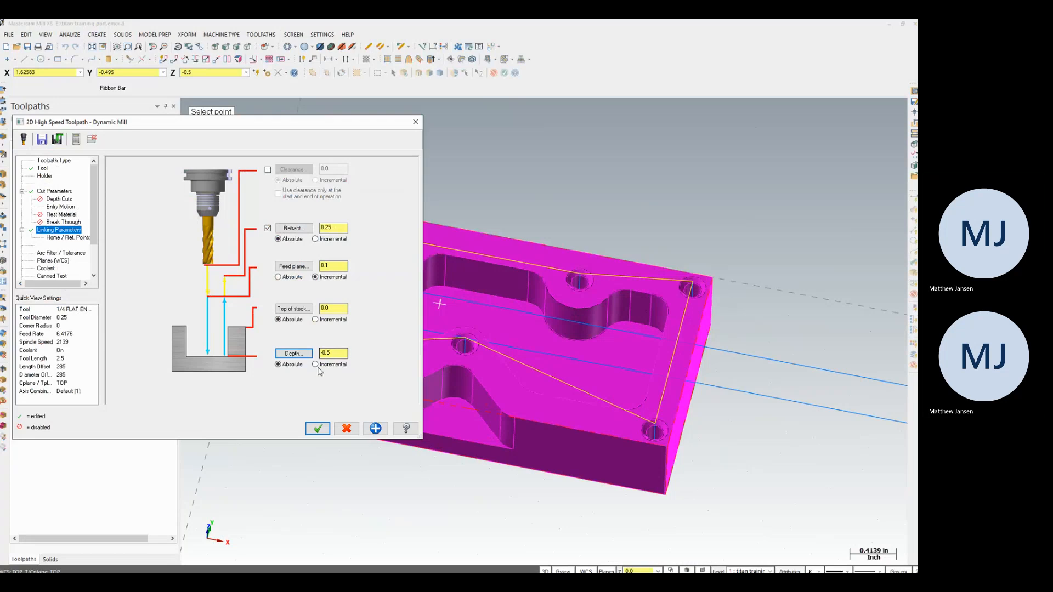
pyautogui.click(313, 427)
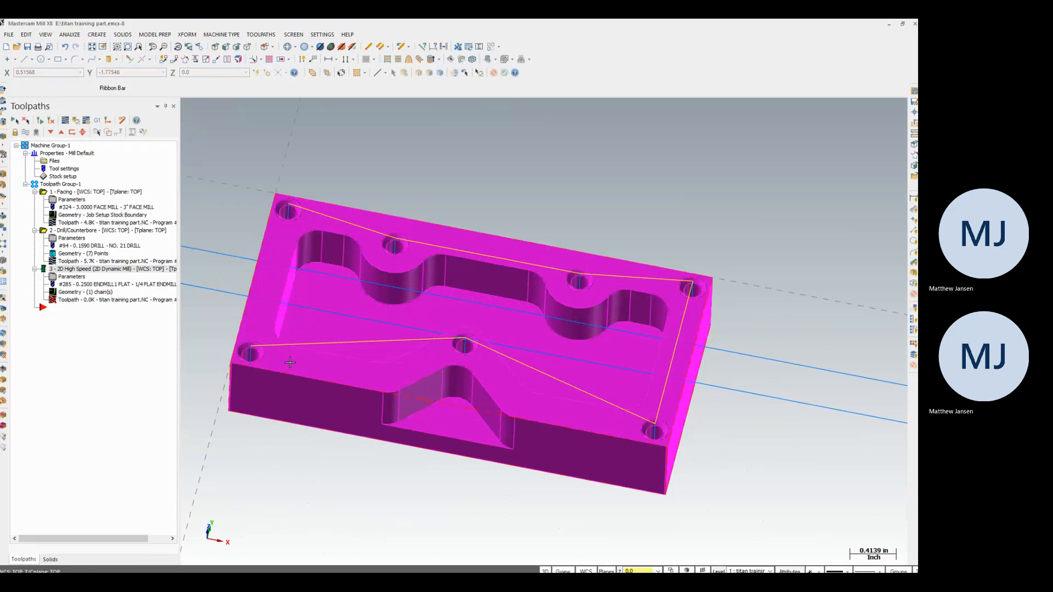
pyautogui.moveTo(290, 363)
pyautogui.mouseDown(button='middle')
pyautogui.moveTo(346, 340)
pyautogui.moveTo(307, 362)
pyautogui.mouseUp(button='middle')
pyautogui.scroll(-3, 347, 339)
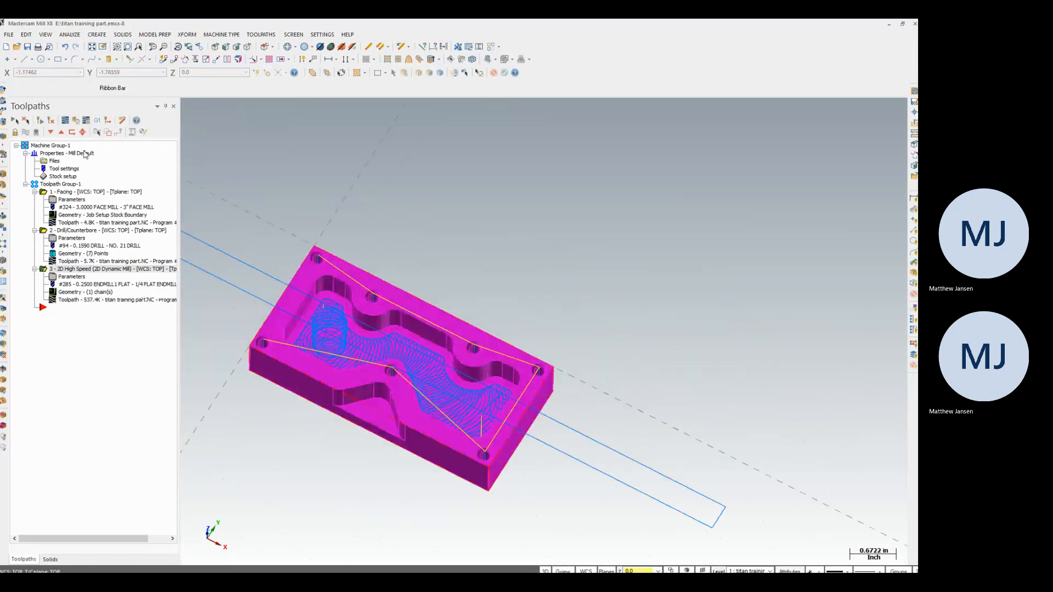
# Run the verification of the dynamic mill toolpath and examine its coverage of the pocket and the V-shaped notch.
pyautogui.click(75, 121)
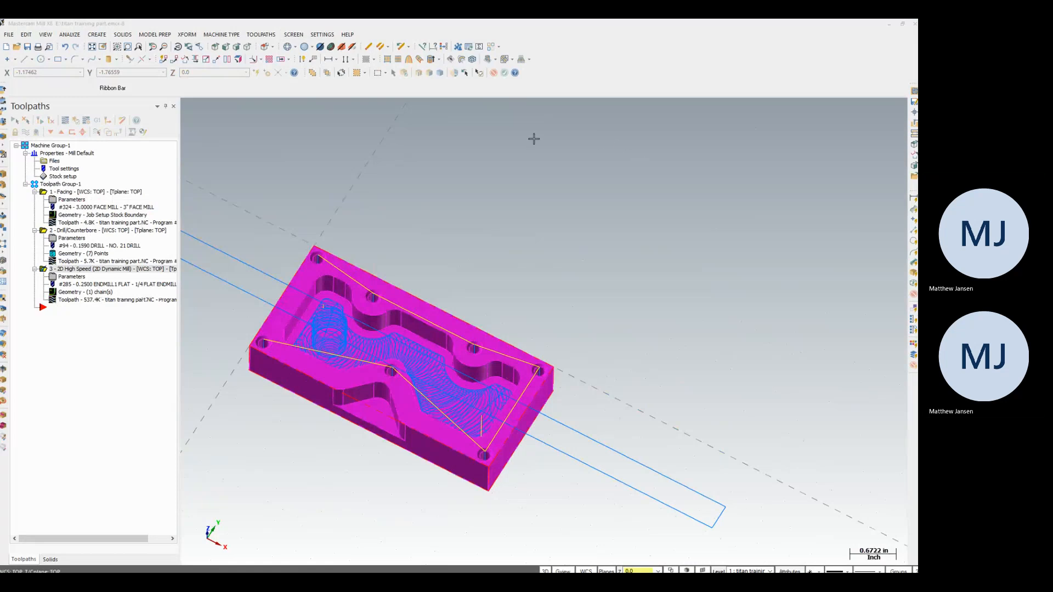
pyautogui.click(468, 140)
pyautogui.click(267, 35)
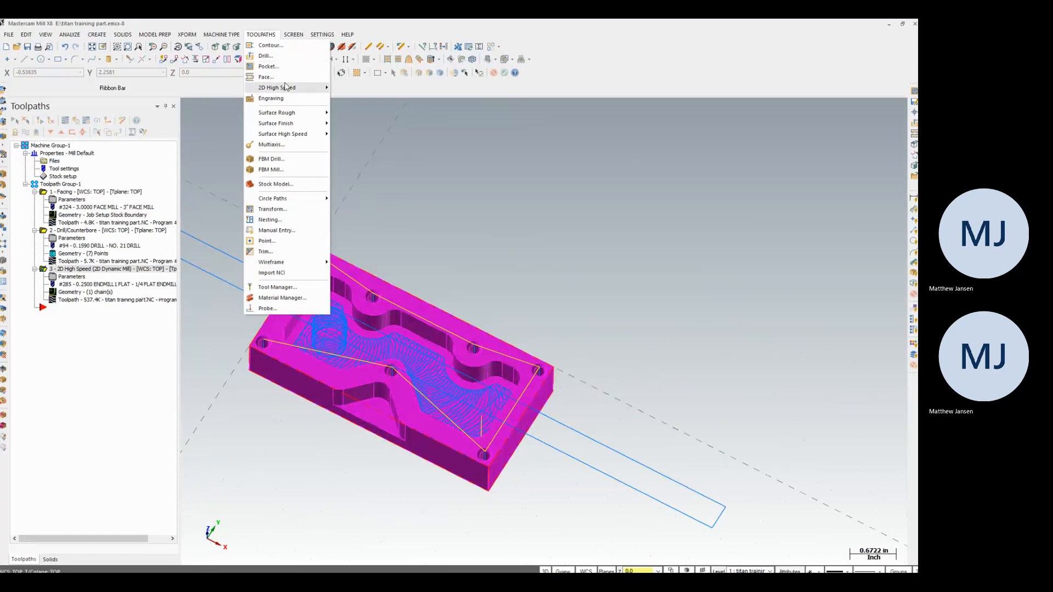
pyautogui.click(383, 151)
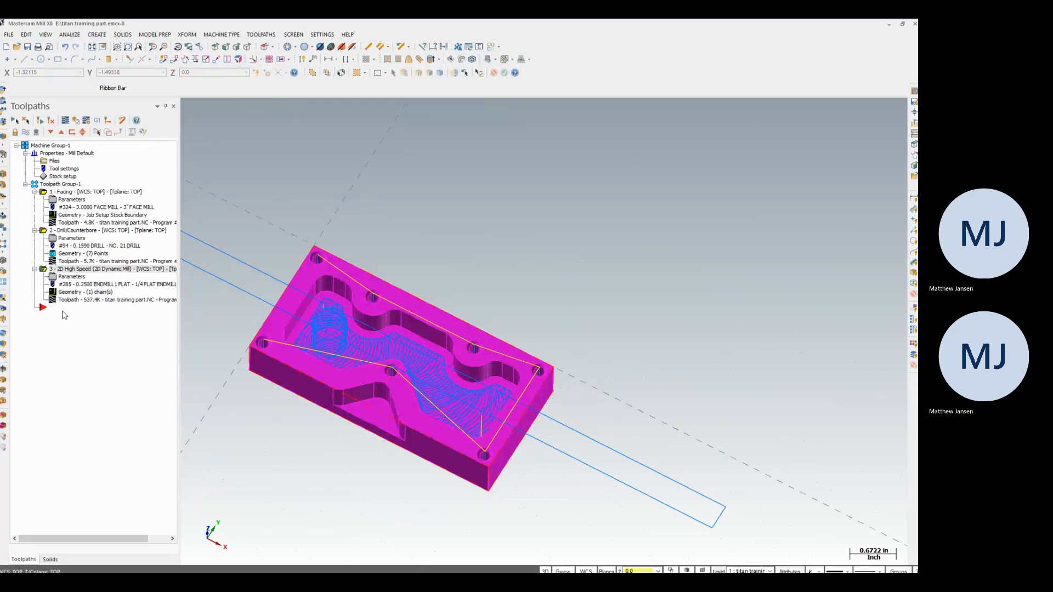
pyautogui.scroll(2, 356, 402)
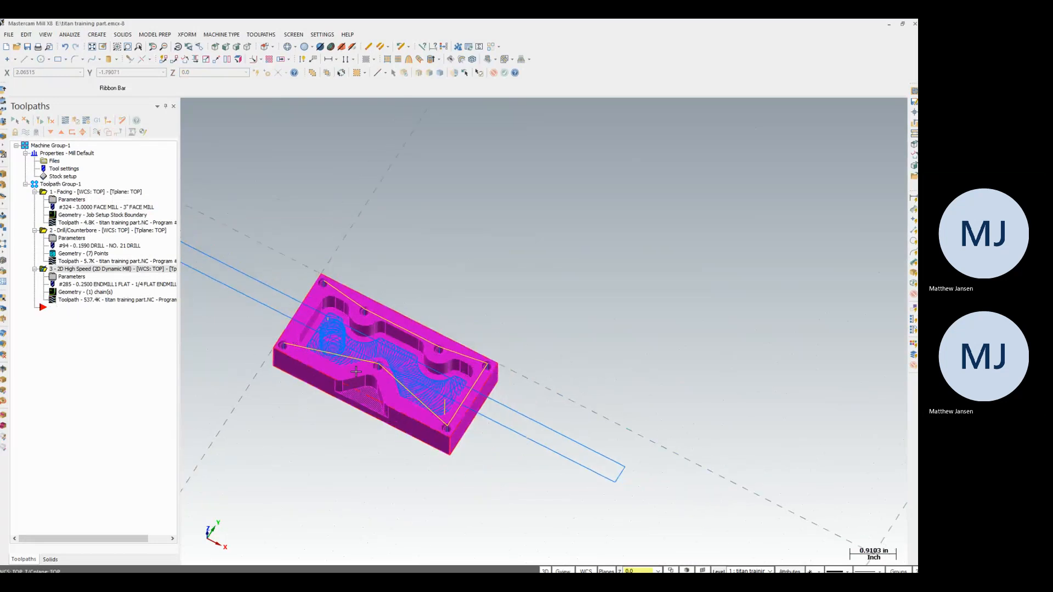
pyautogui.scroll(-2, 365, 336)
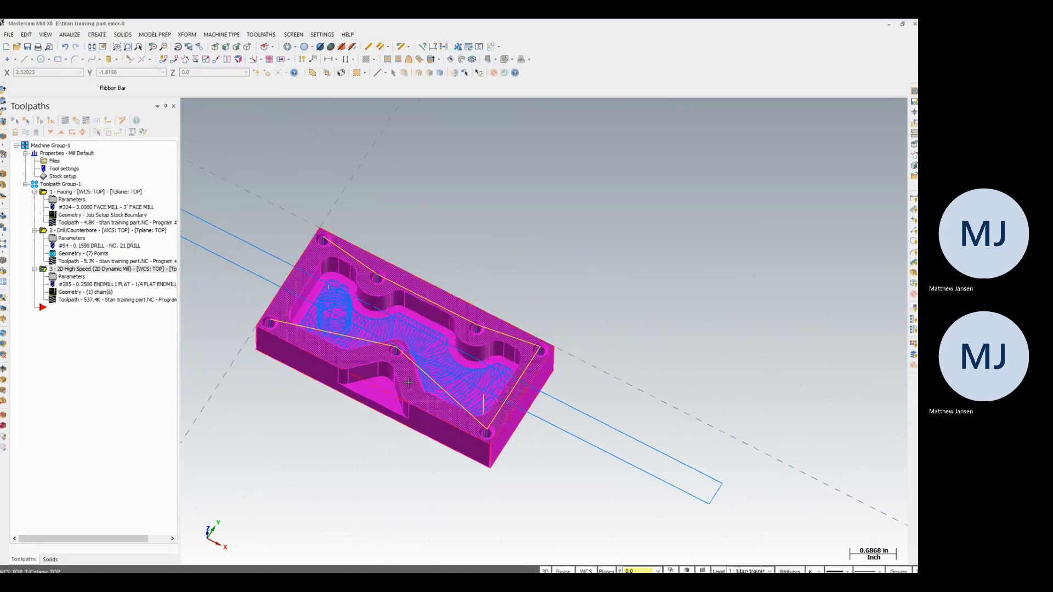
pyautogui.moveTo(366, 337); pyautogui.dragTo(365, 307, button='middle')
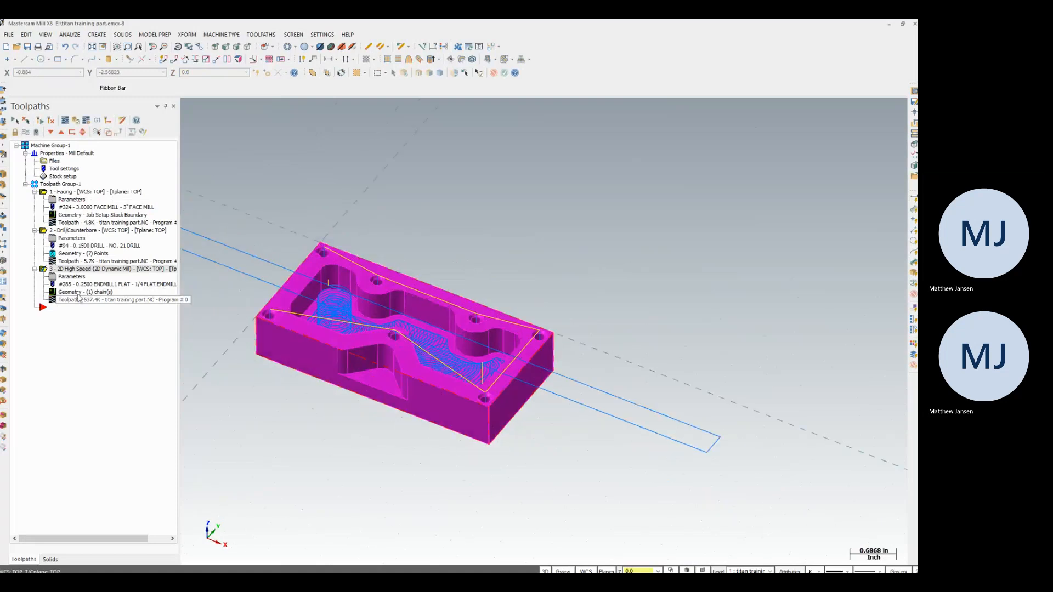
# Start another 2D High Speed Dynamic Mill toolpath with the From outside machining region strategy.
pyautogui.click(261, 34)
pyautogui.moveTo(285, 90)
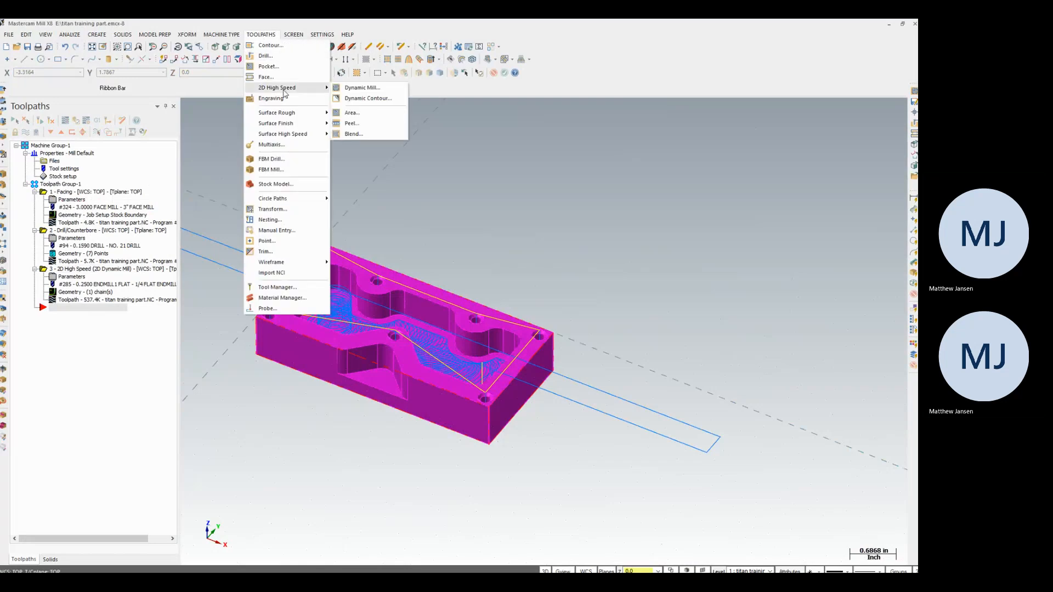
pyautogui.click(375, 88)
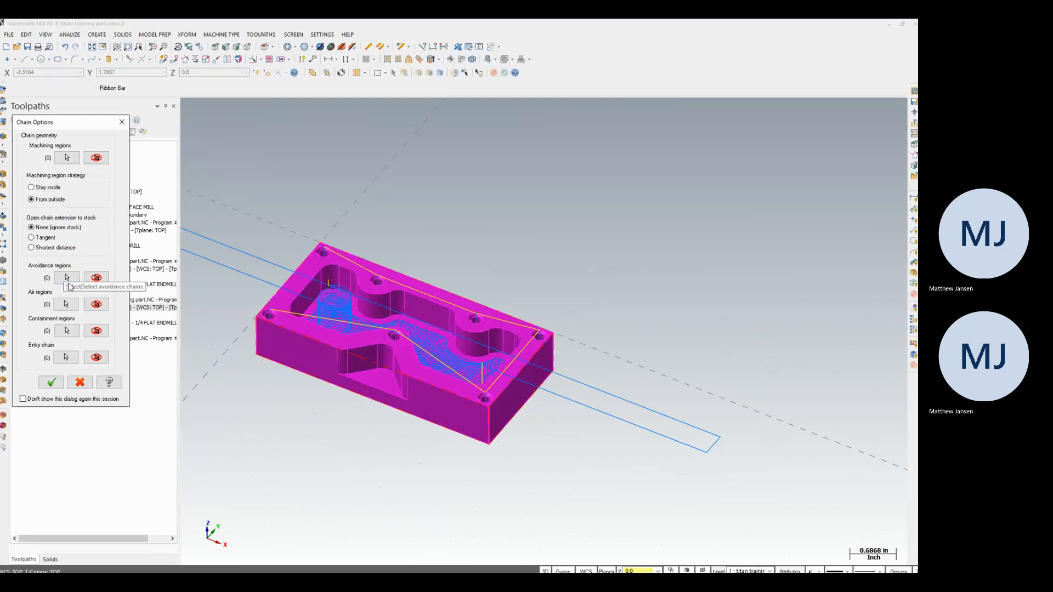
# Start an avoidance chain on the part's top edges around the V-shaped notch and along the front edge to the right corner.
pyautogui.click(66, 278)
pyautogui.scroll(5, 531, 353)
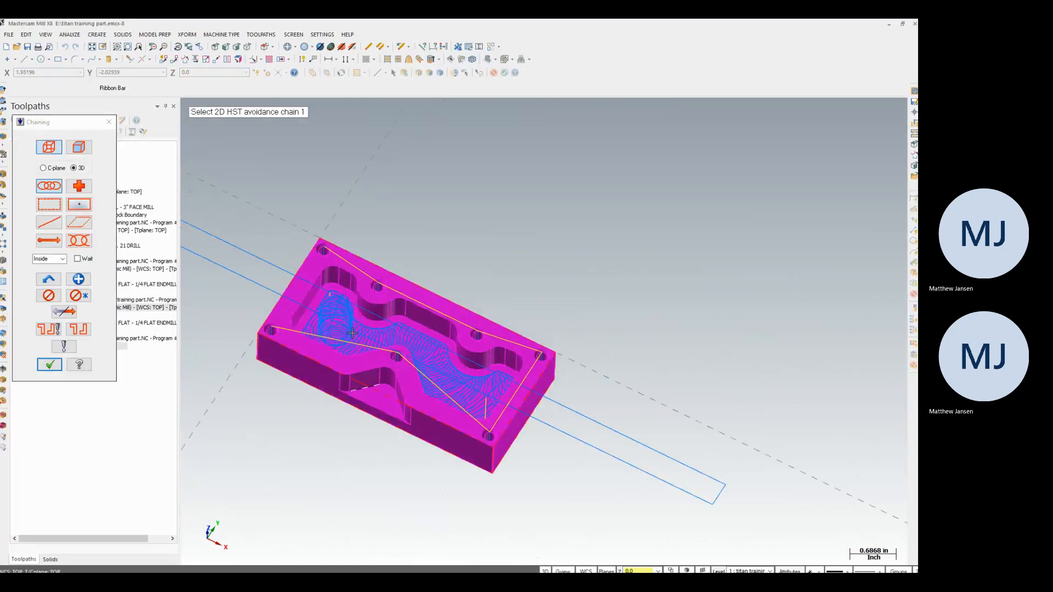
pyautogui.click(354, 351)
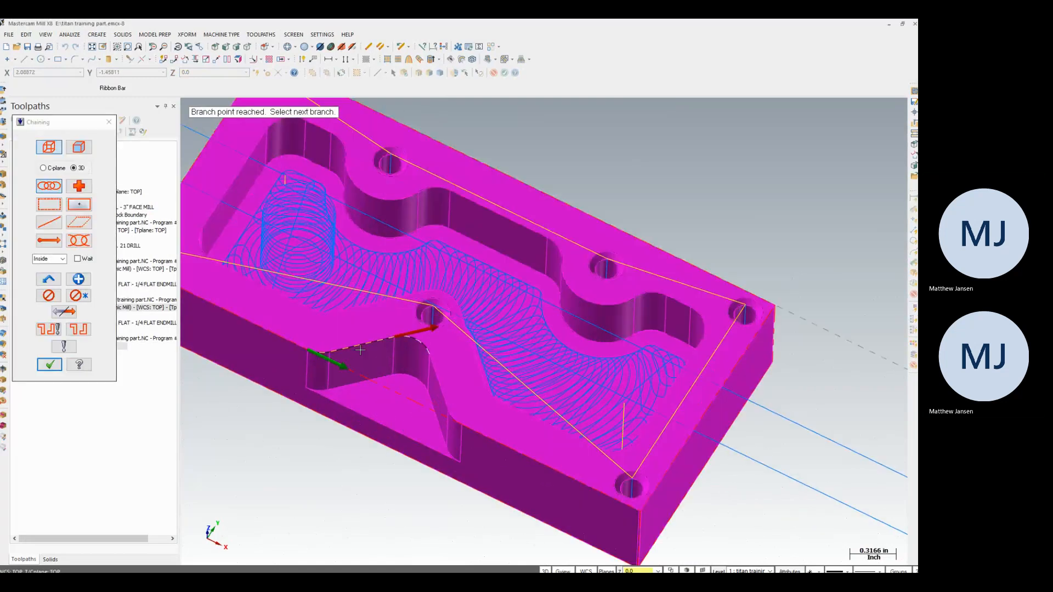
pyautogui.click(435, 377)
pyautogui.click(455, 415)
# Extend the avoidance chain along the part's right end top edge, past the back corner and onto the back top edge.
pyautogui.click(723, 318)
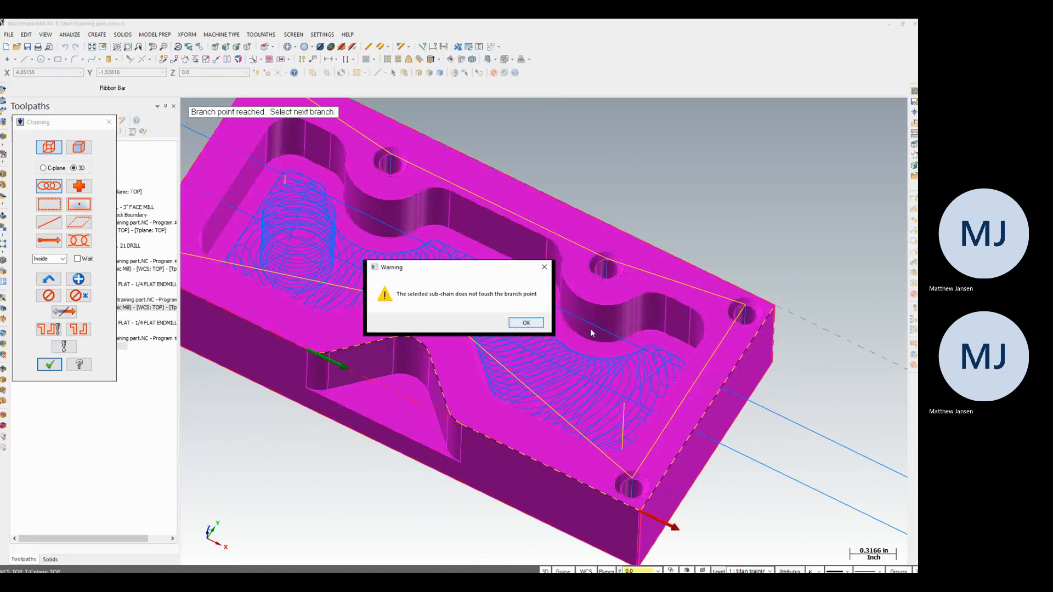
pyautogui.click(526, 323)
pyautogui.scroll(3, 643, 522)
pyautogui.scroll(4, 642, 520)
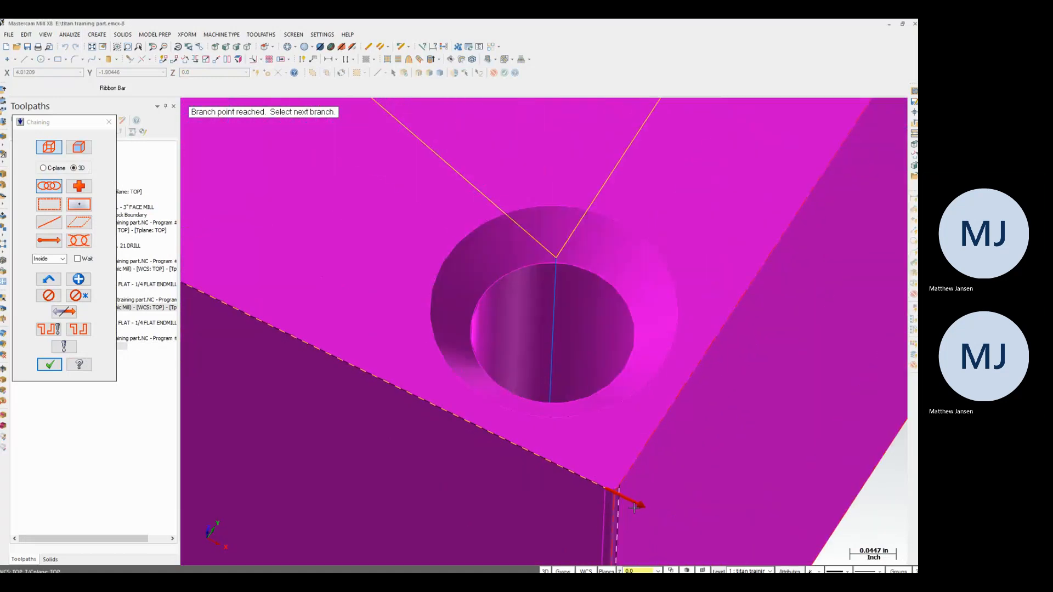
pyautogui.scroll(-8, 622, 471)
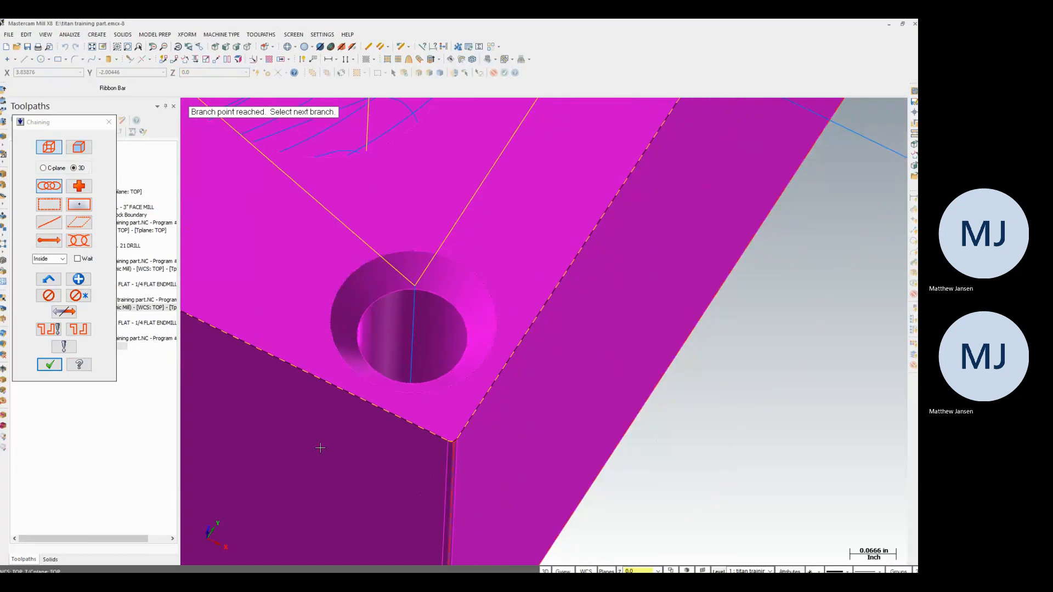
pyautogui.scroll(-2, 462, 219)
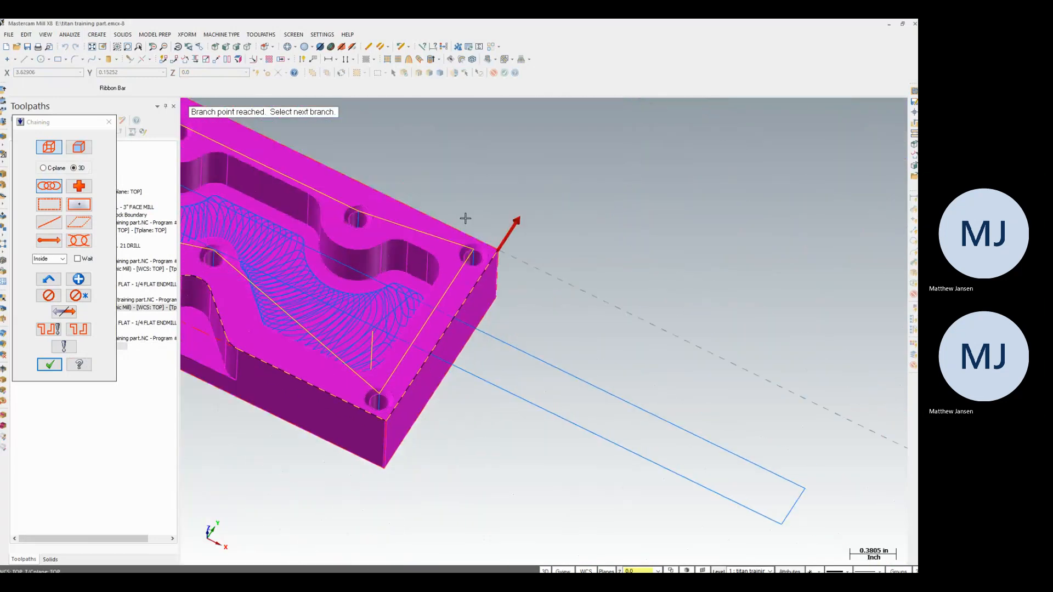
pyautogui.scroll(6, 493, 228)
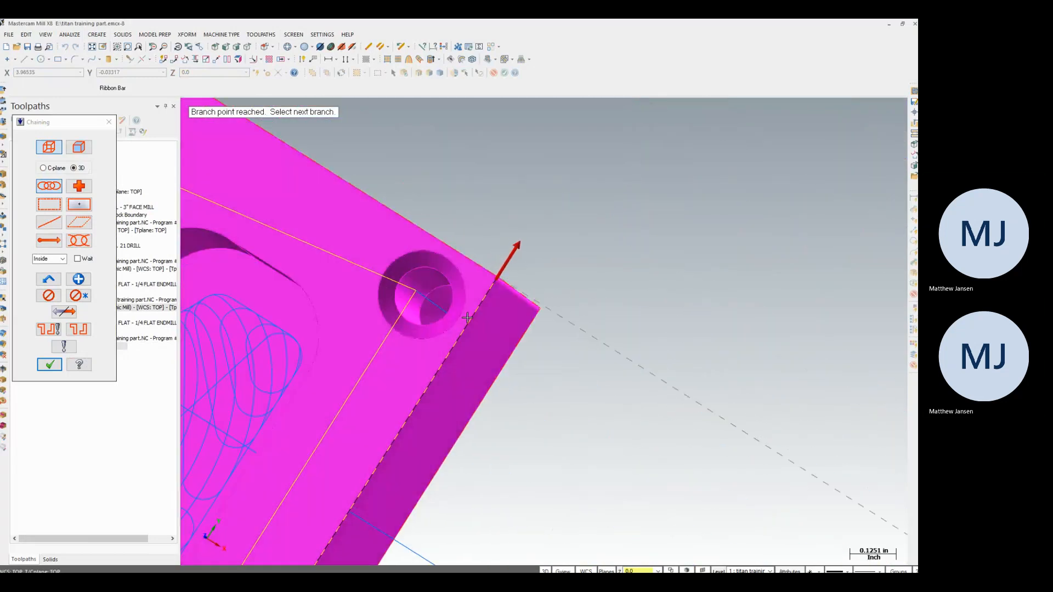
pyautogui.scroll(5, 485, 288)
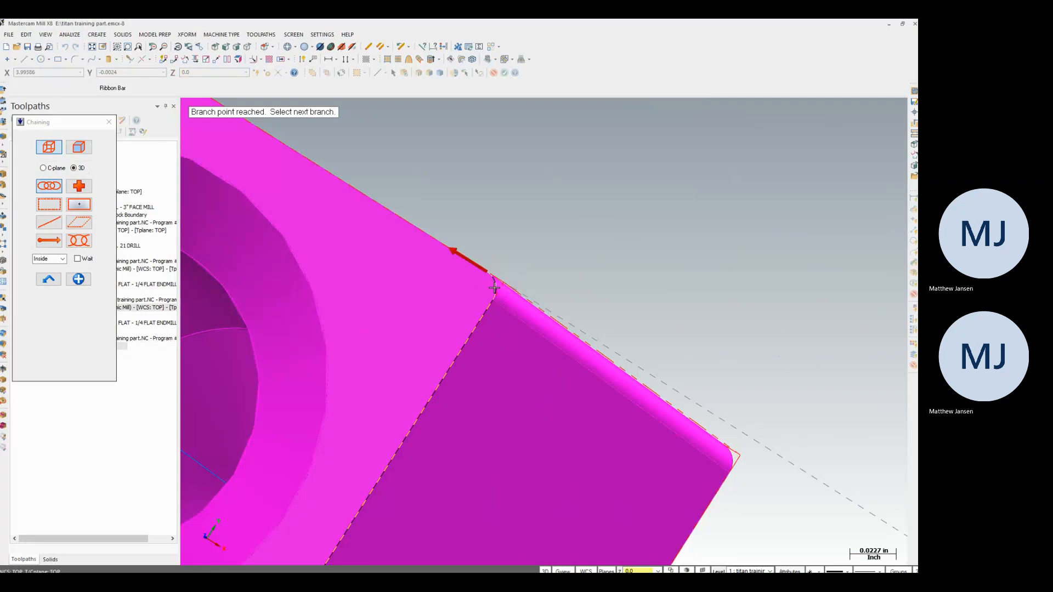
pyautogui.scroll(-5, 494, 351)
pyautogui.scroll(-15, 493, 423)
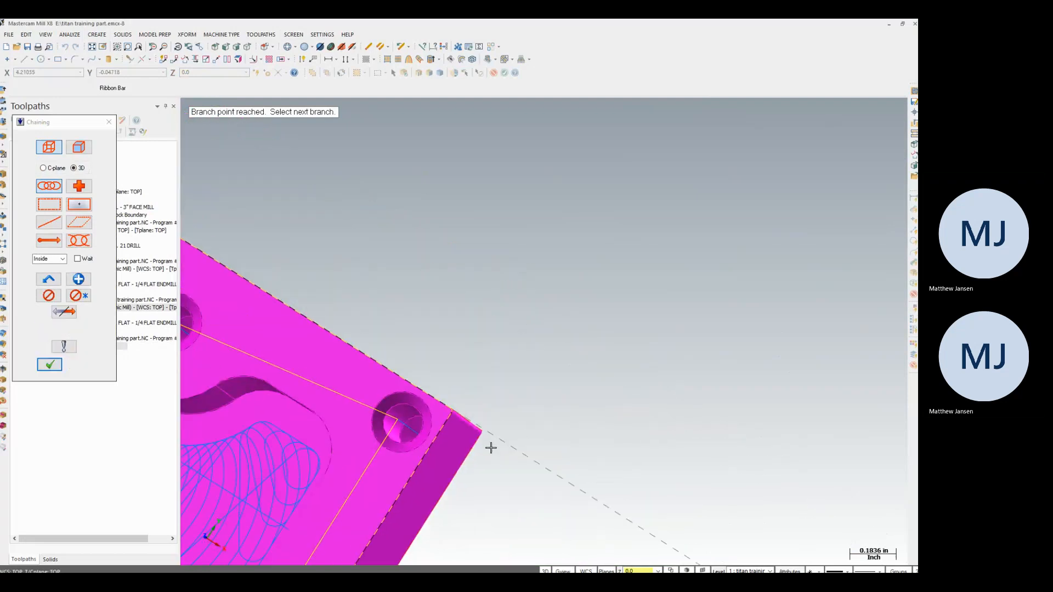
# Extend the avoidance chain along the back top edge, around the back left corner and onto the part's left end top edge.
pyautogui.scroll(12, 321, 353)
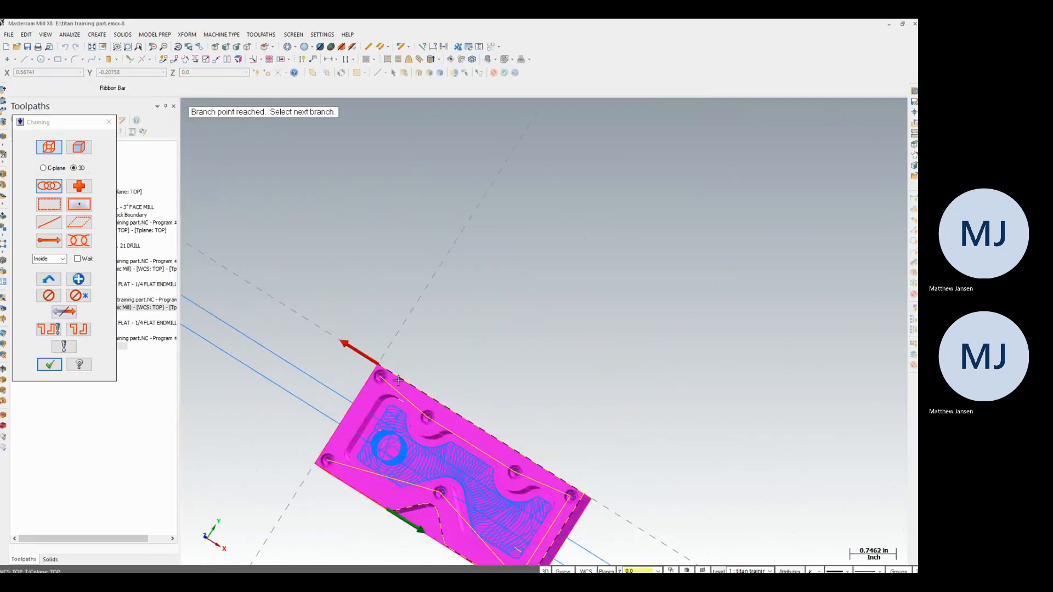
pyautogui.scroll(10, 387, 357)
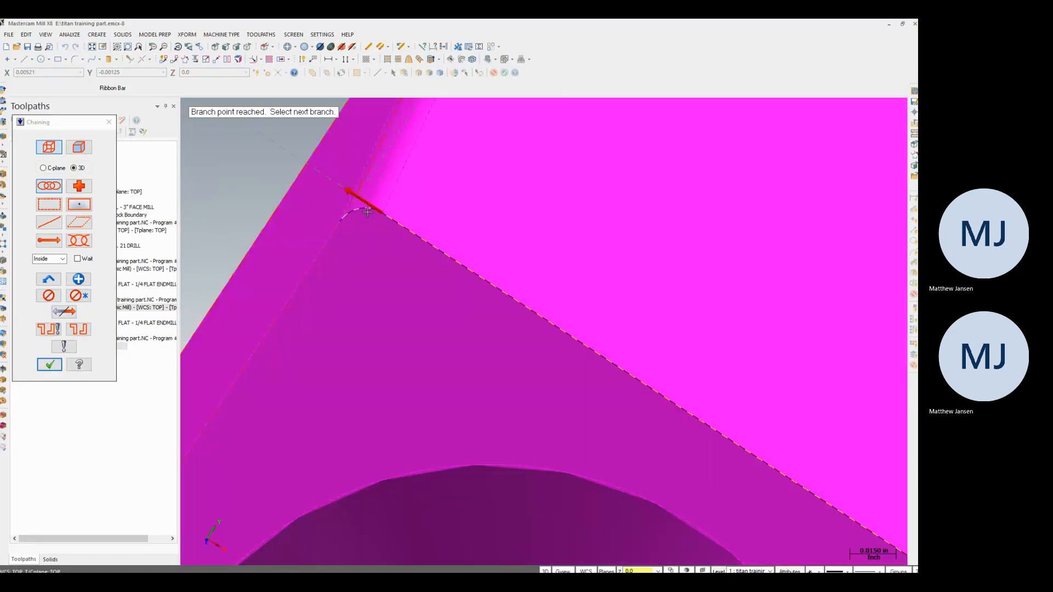
pyautogui.click(333, 233)
pyautogui.scroll(-2, 433, 315)
pyautogui.scroll(-10, 437, 325)
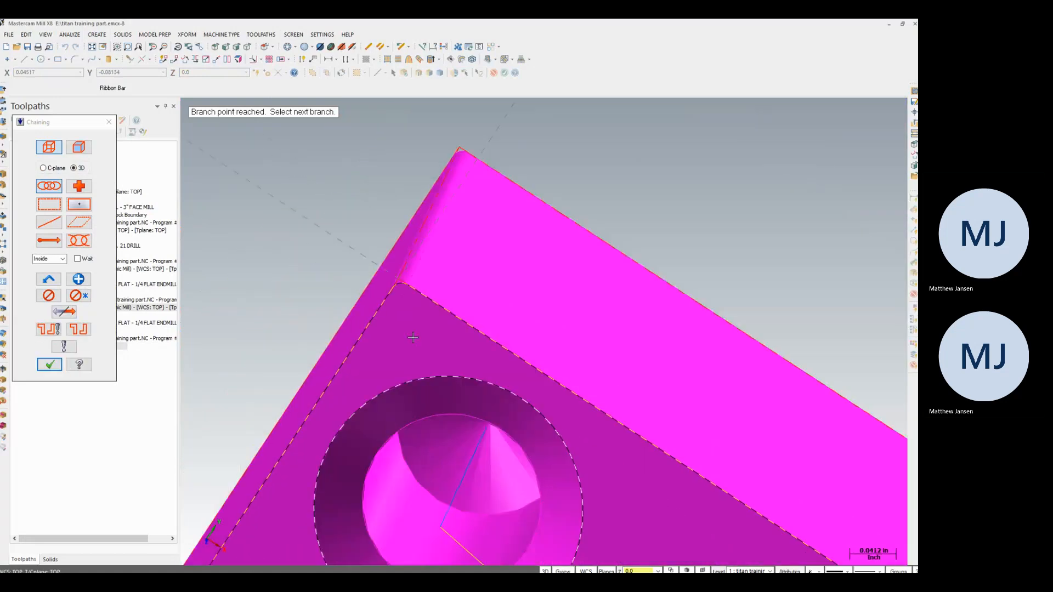
pyautogui.scroll(-4, 417, 420)
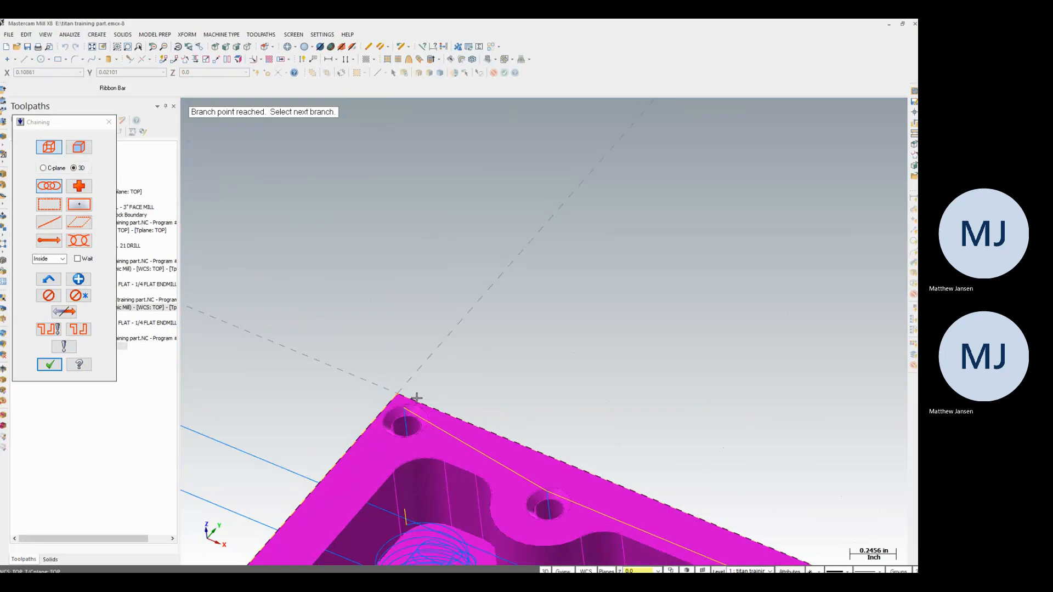
# Extend the avoidance chain past the front left corner along the front top edge to the V-shaped notch and accept it as the avoidance region.
pyautogui.scroll(10, 336, 488)
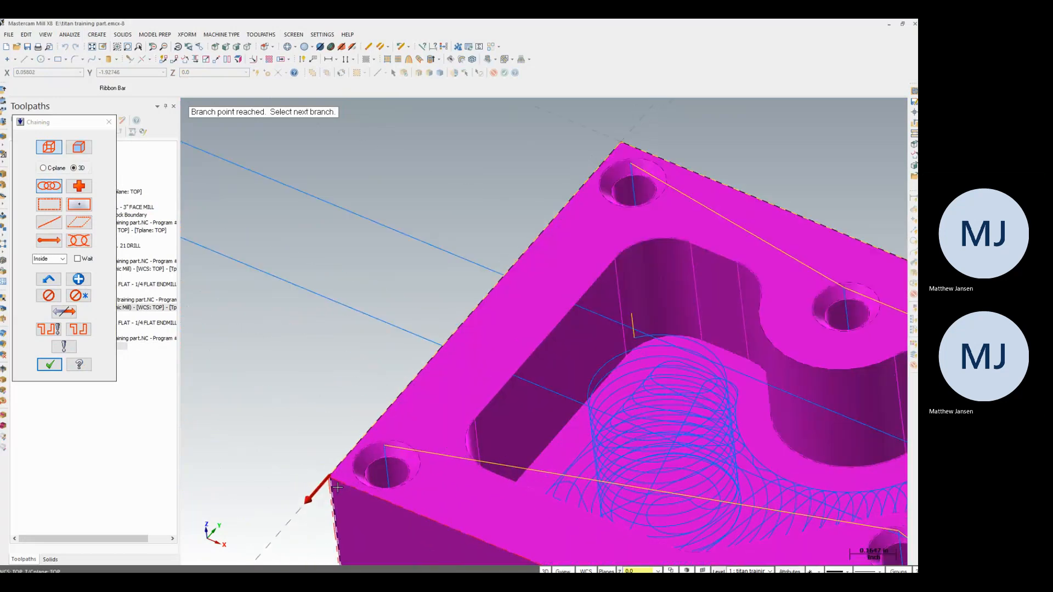
pyautogui.scroll(2, 312, 465)
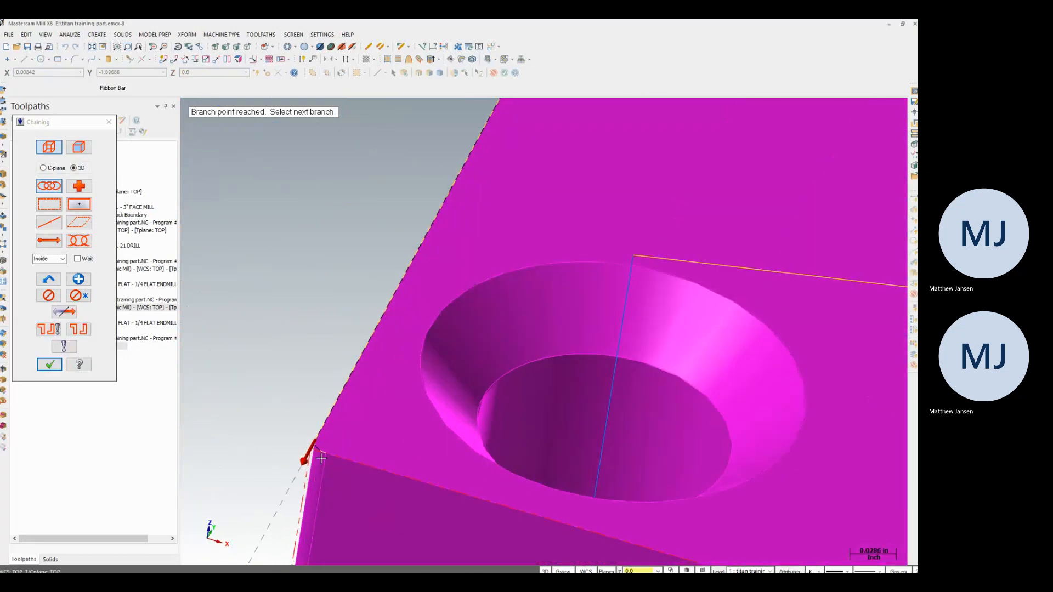
pyautogui.click(318, 450)
pyautogui.click(354, 458)
pyautogui.scroll(-2, 288, 410)
pyautogui.scroll(-10, 287, 410)
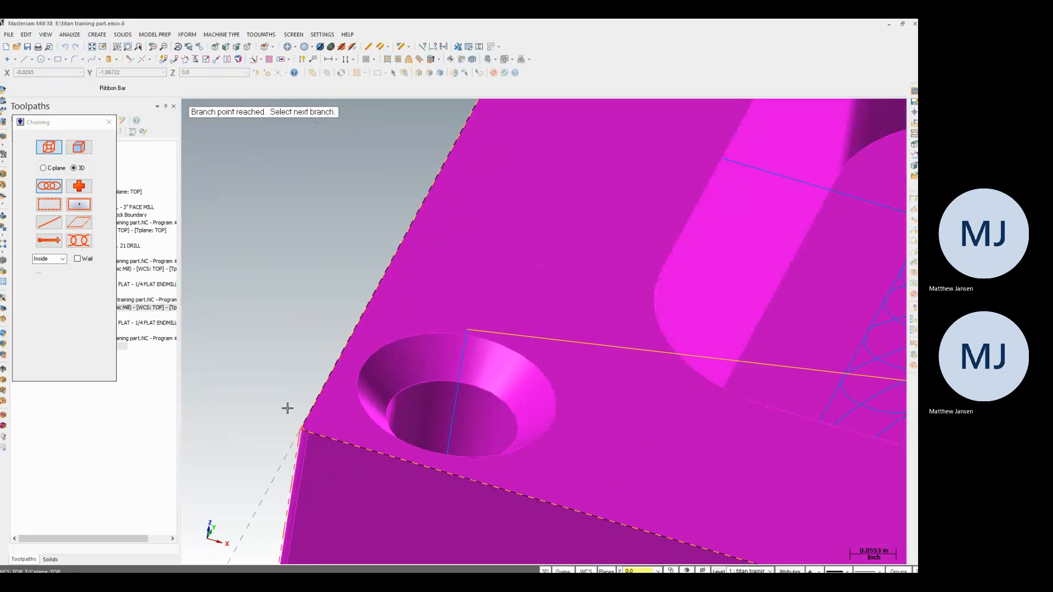
pyautogui.scroll(6, 469, 491)
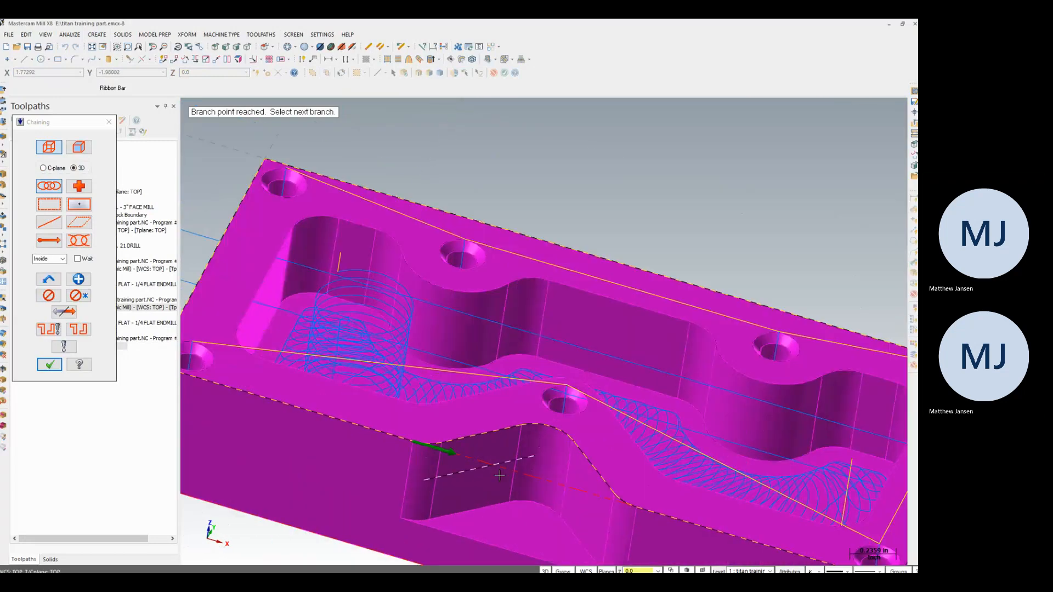
pyautogui.scroll(-5, 431, 454)
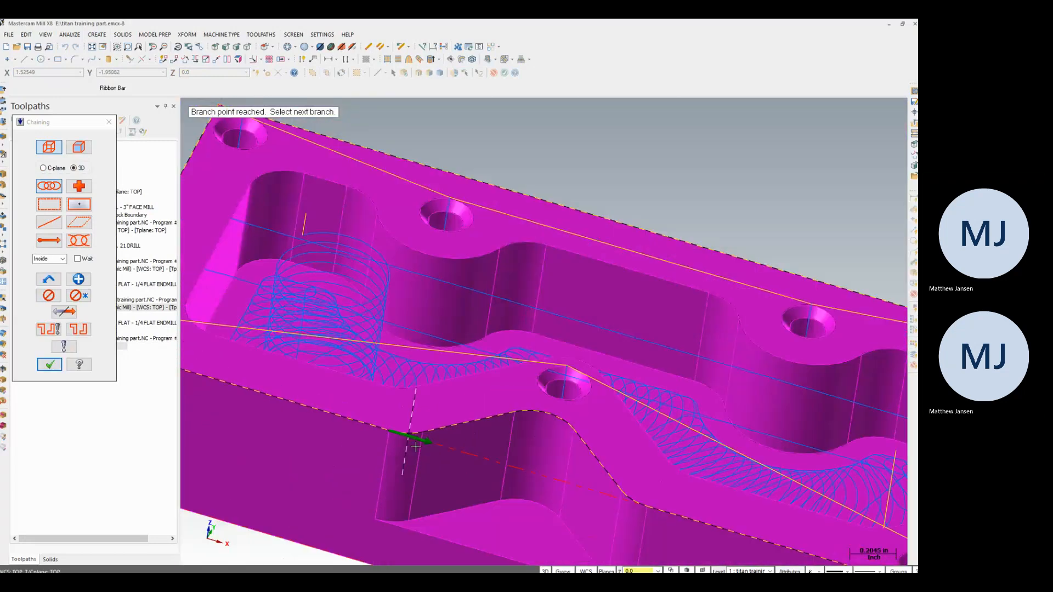
pyautogui.click(55, 365)
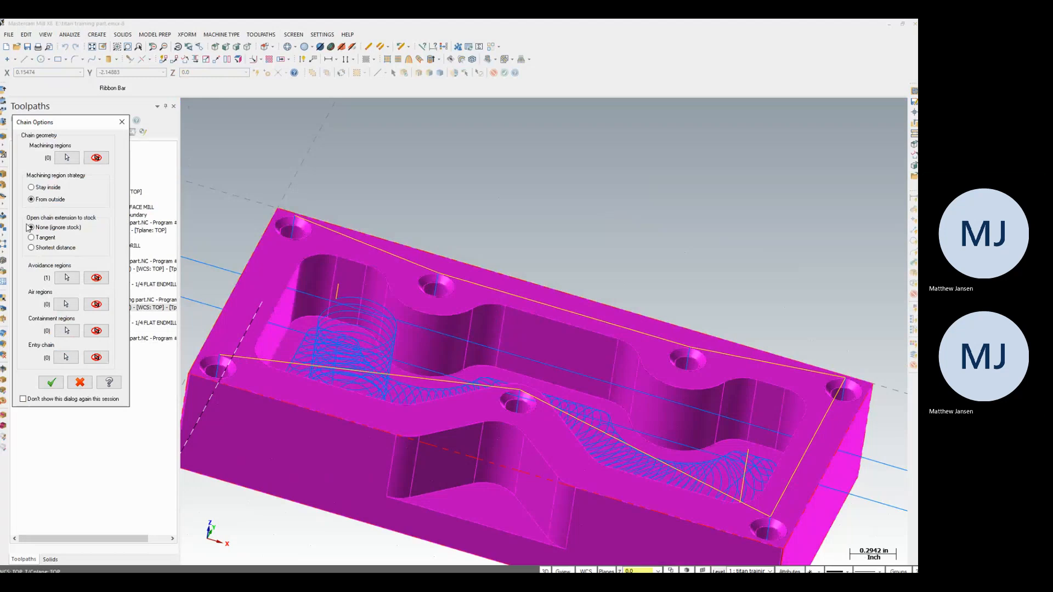
pyautogui.click(51, 382)
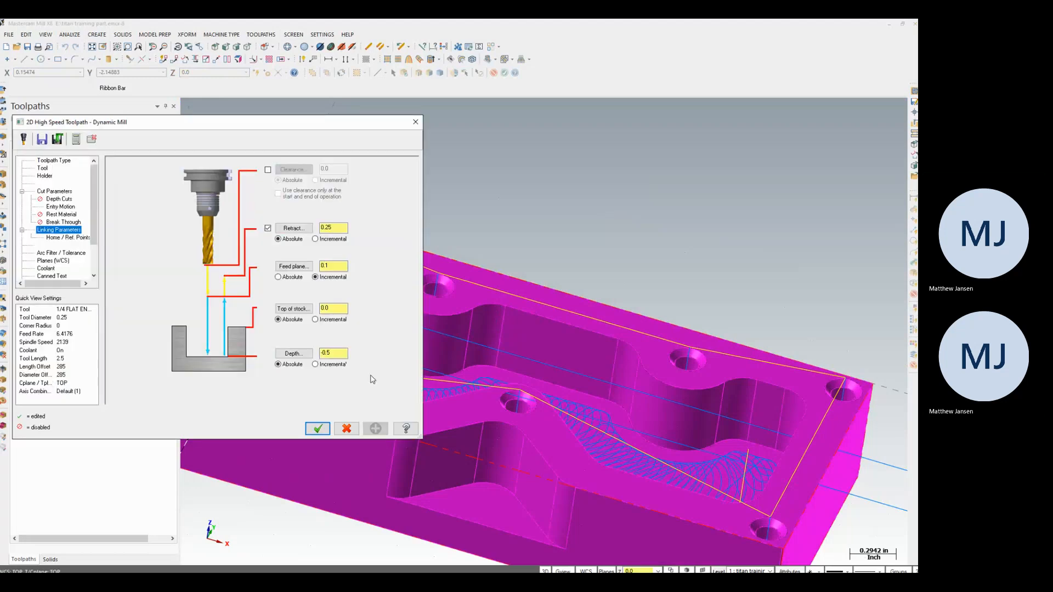
# Set the absolute cutting depth to -0.5 from a point picked on the V-shaped notch's floor.
pyautogui.click(293, 353)
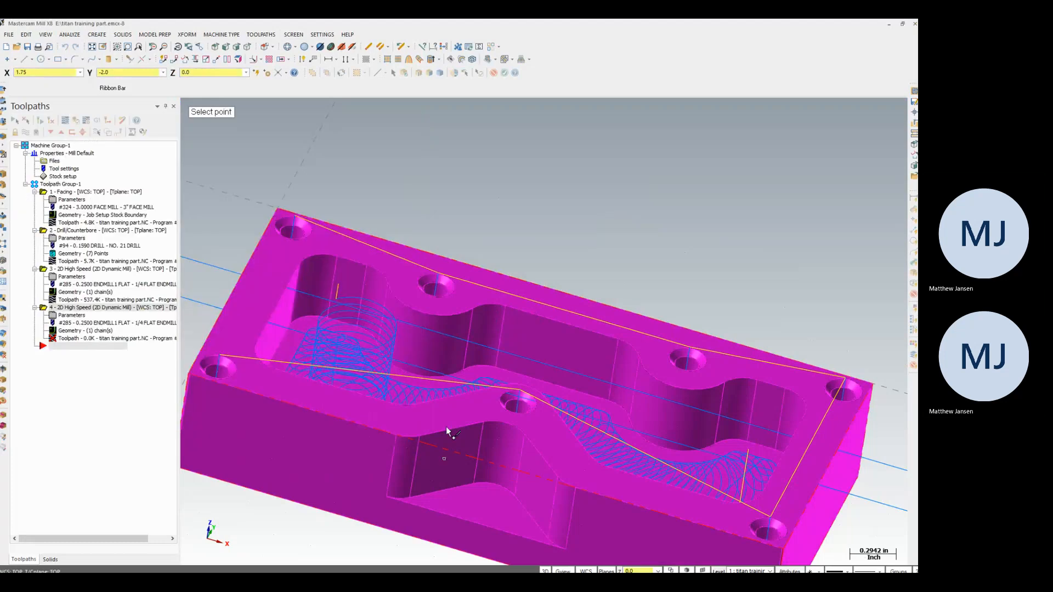
pyautogui.click(482, 487)
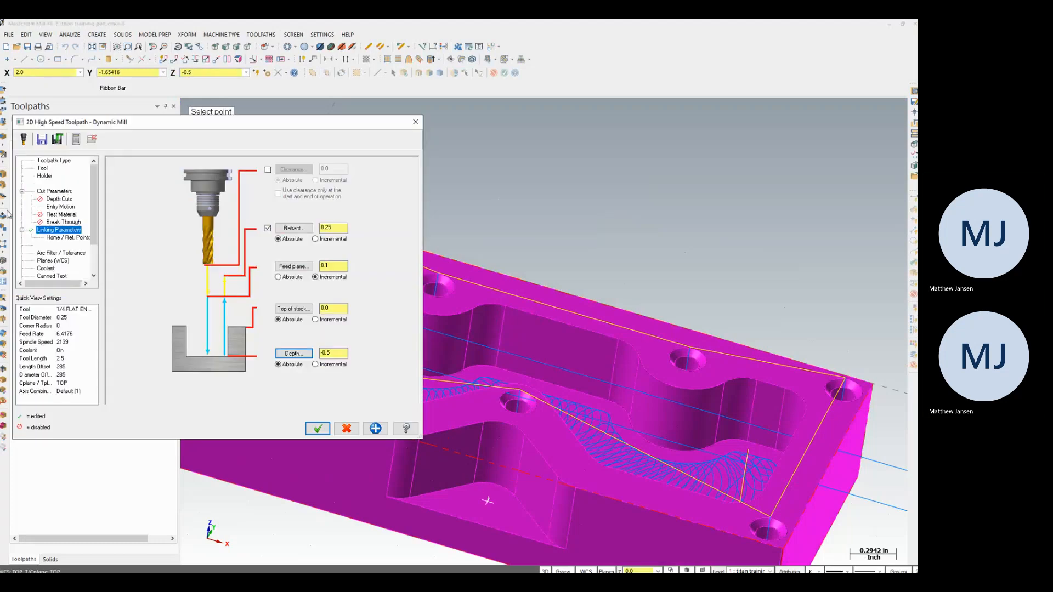
# Check the toolpath's 1/4 flat endmill and browse the flat endmills in the Mill_Inch tool library.
pyautogui.click(61, 207)
pyautogui.click(42, 168)
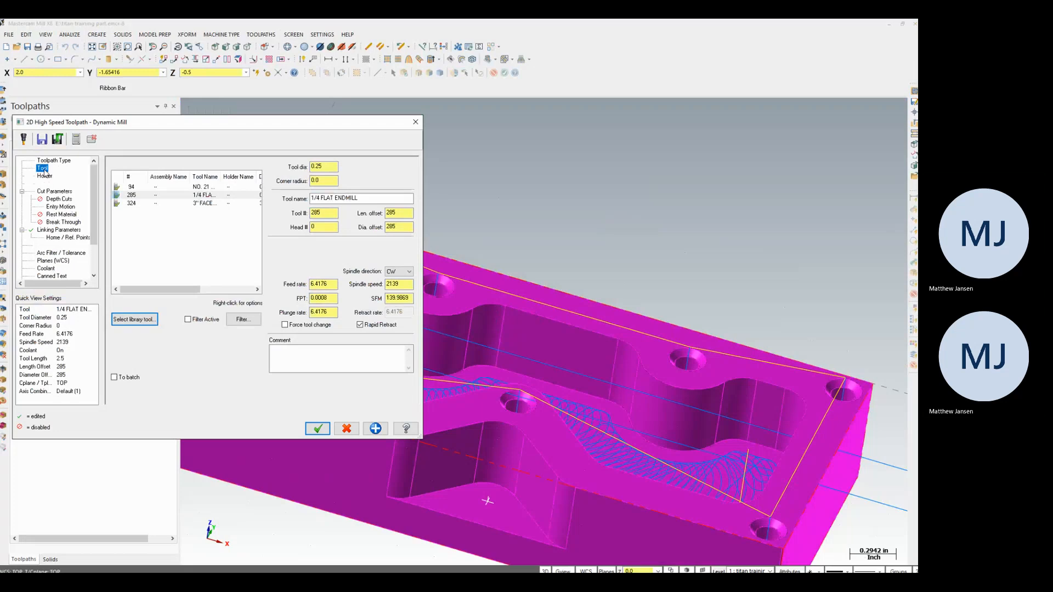
pyautogui.click(165, 197)
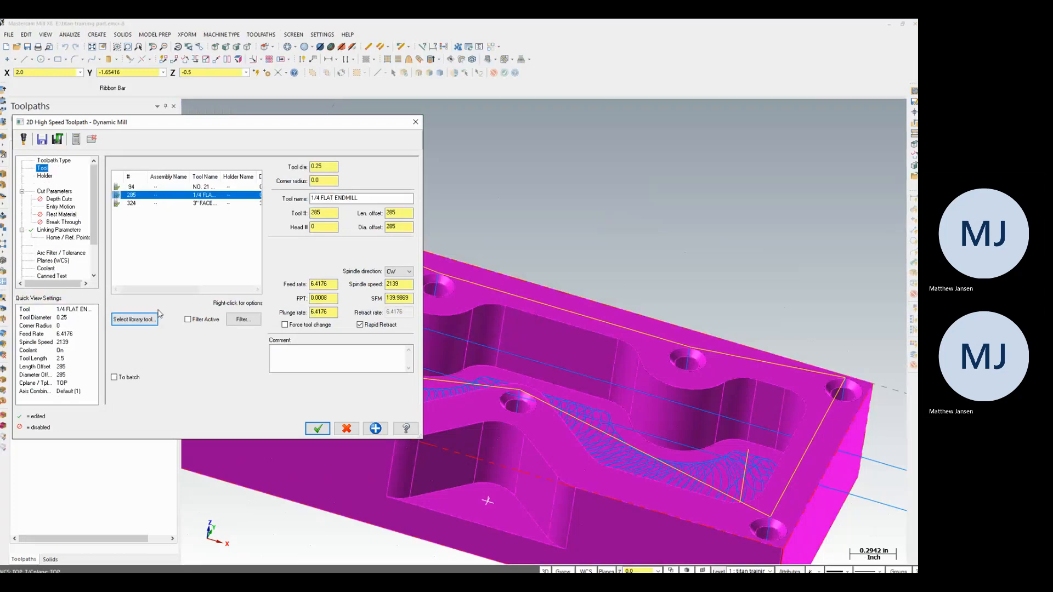
pyautogui.click(134, 319)
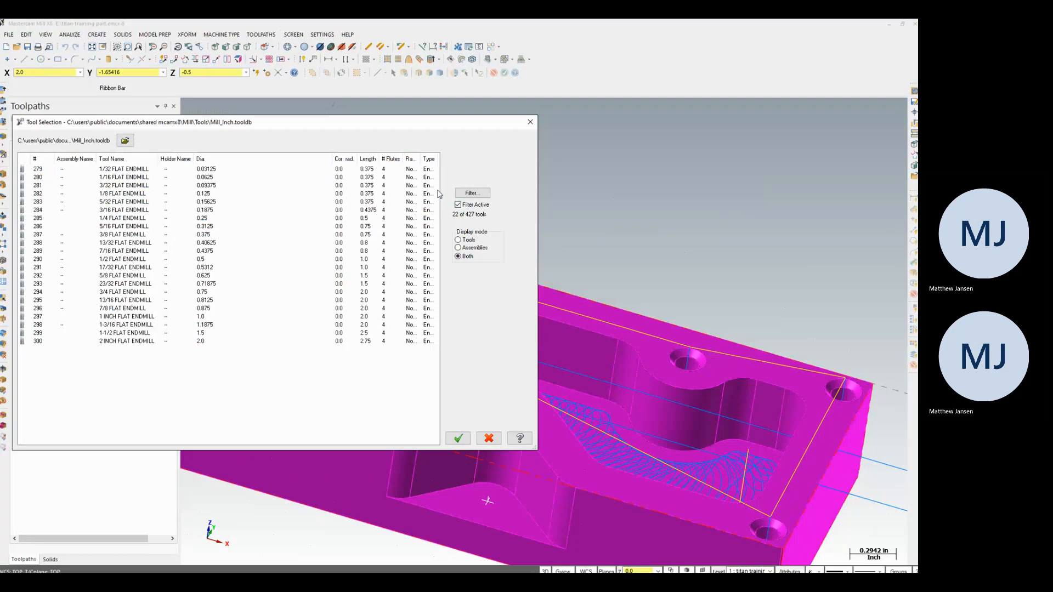
pyautogui.click(529, 122)
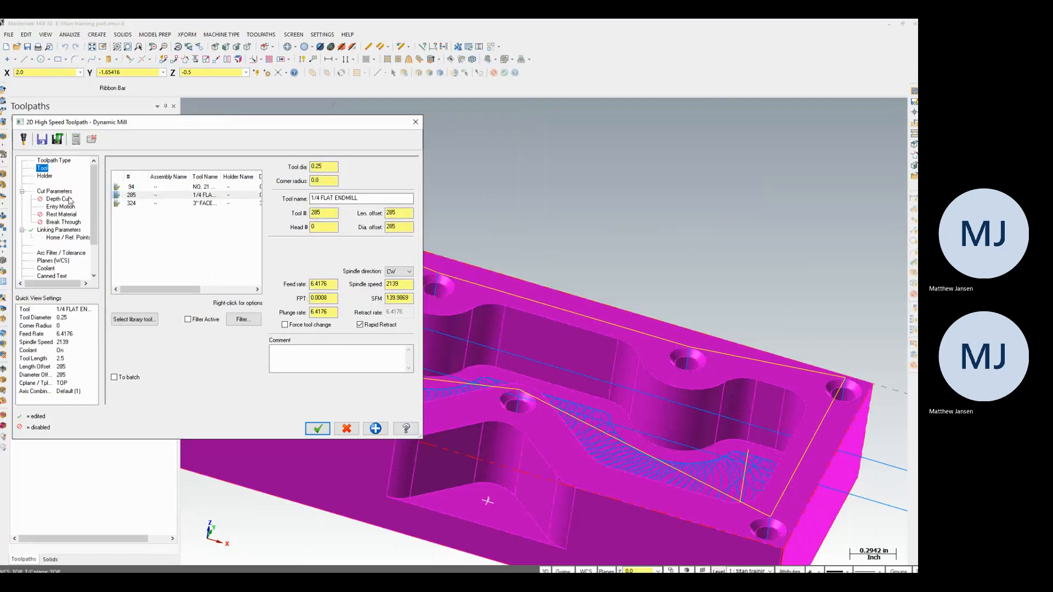
# Generate the outside dynamic mill toolpath from its parameters and run its verification.
pyautogui.click(58, 230)
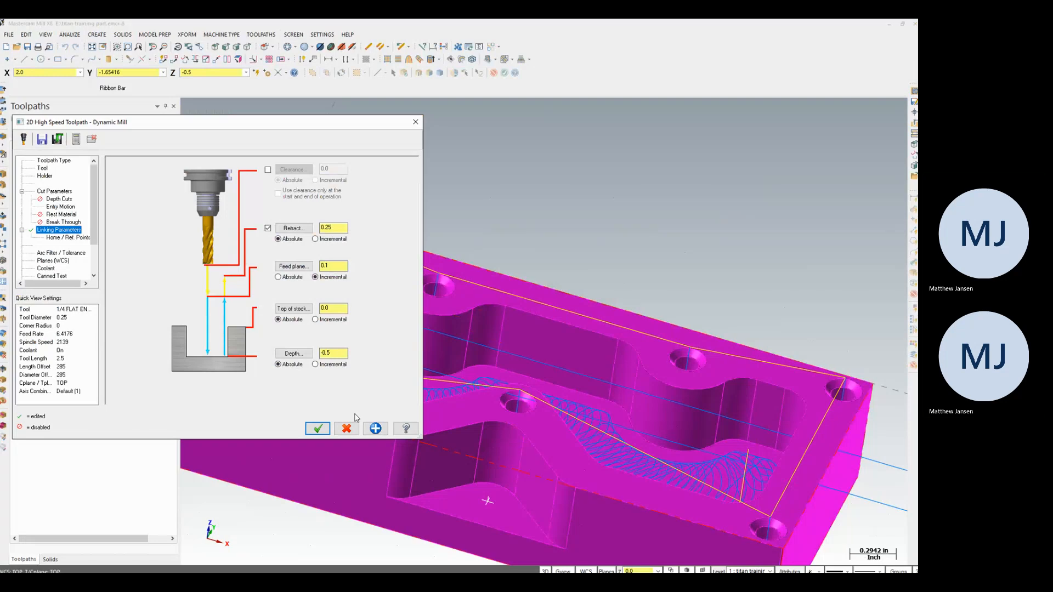
pyautogui.click(328, 426)
pyautogui.scroll(-2, 492, 377)
pyautogui.moveTo(466, 384); pyautogui.dragTo(492, 377, button='middle')
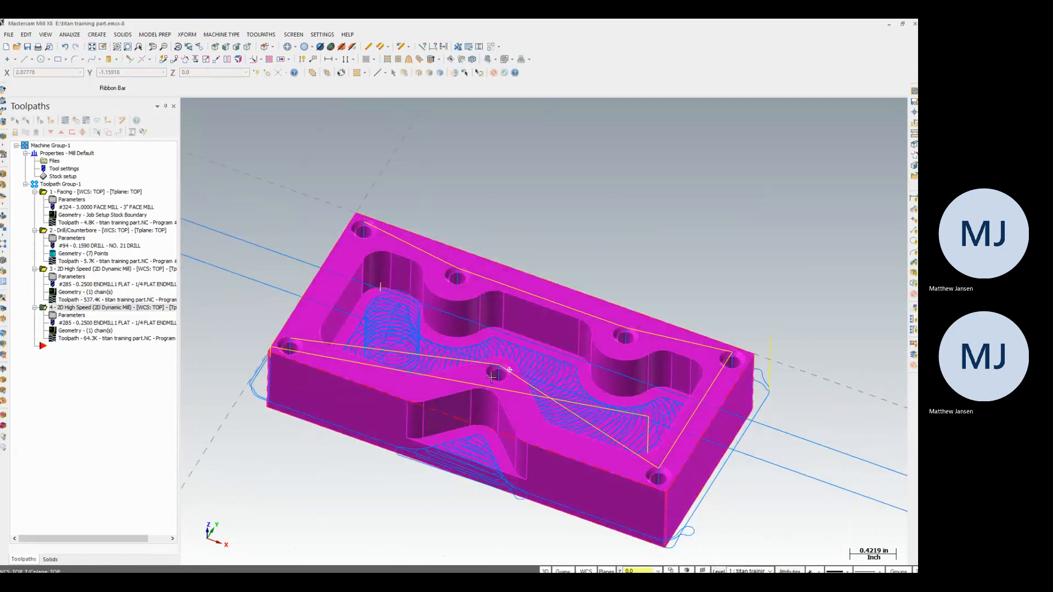
pyautogui.scroll(-3, 493, 379)
pyautogui.scroll(3, 508, 443)
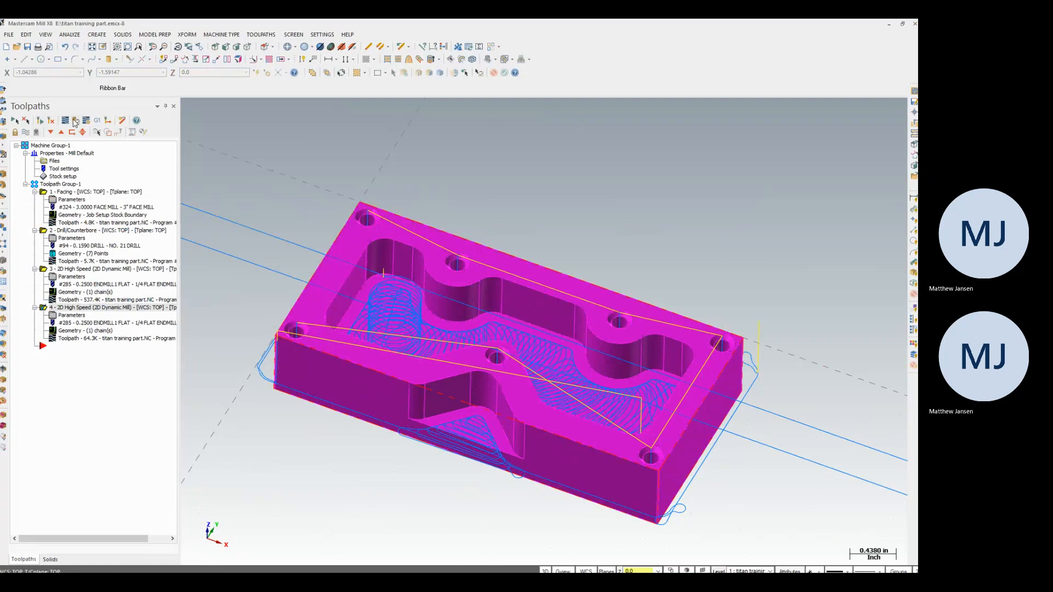
pyautogui.click(76, 121)
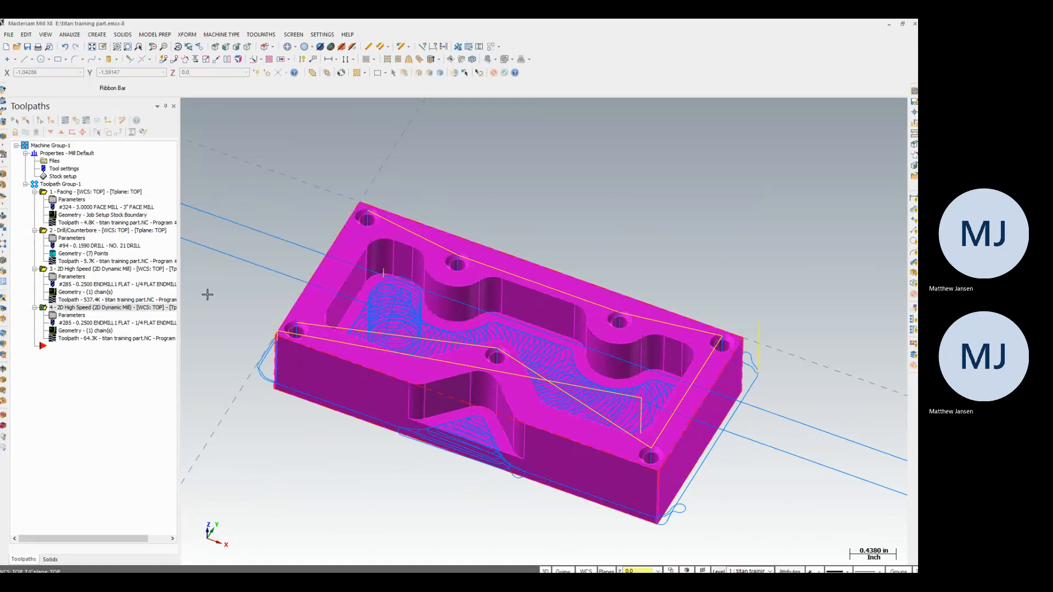
# Review the entry motion and linking parameters of the outside dynamic mill operation.
pyautogui.click(73, 316)
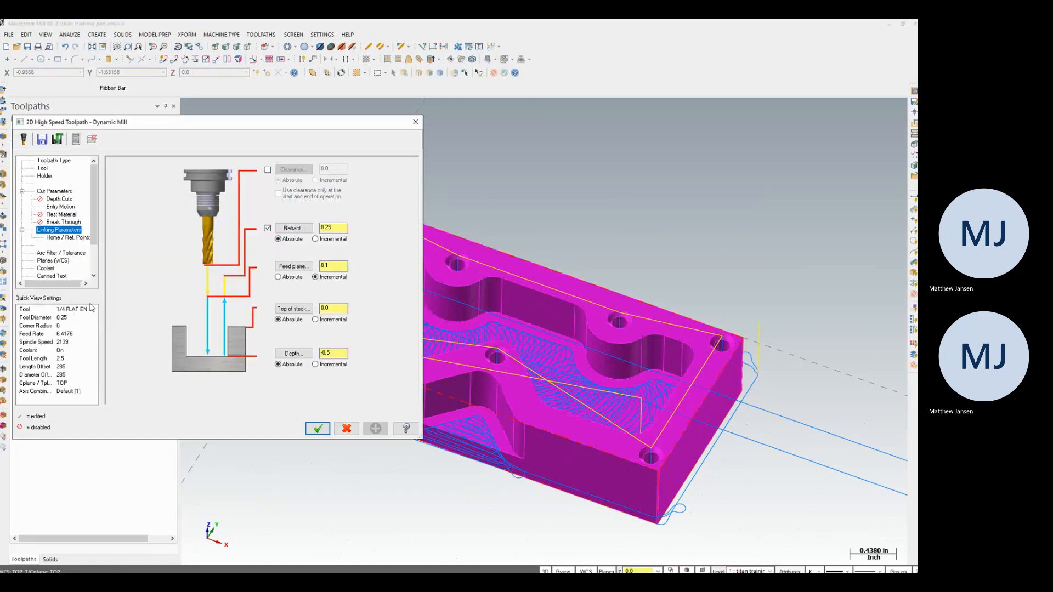
pyautogui.click(67, 210)
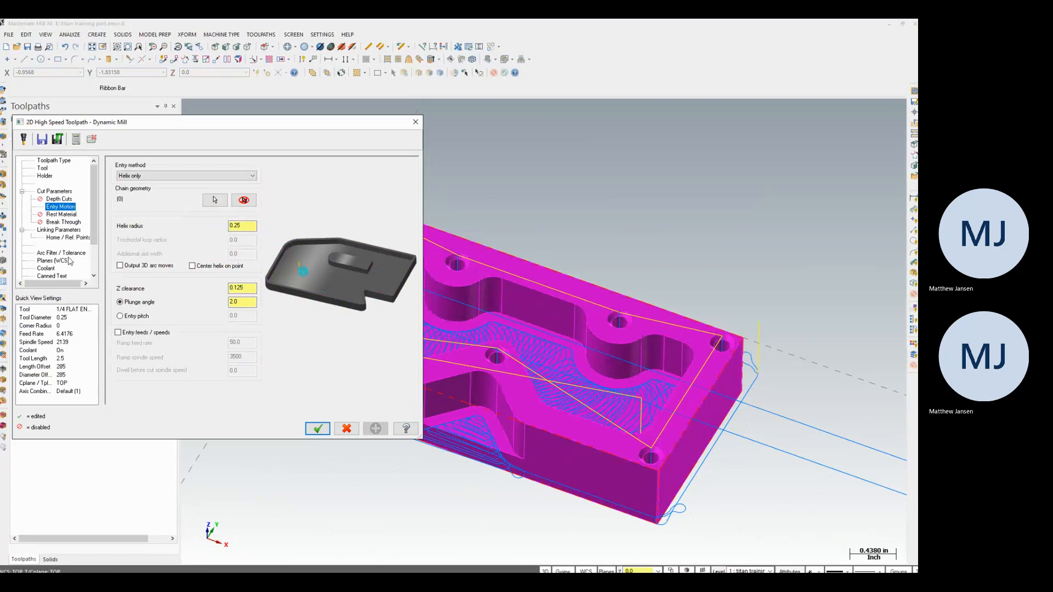
pyautogui.click(52, 230)
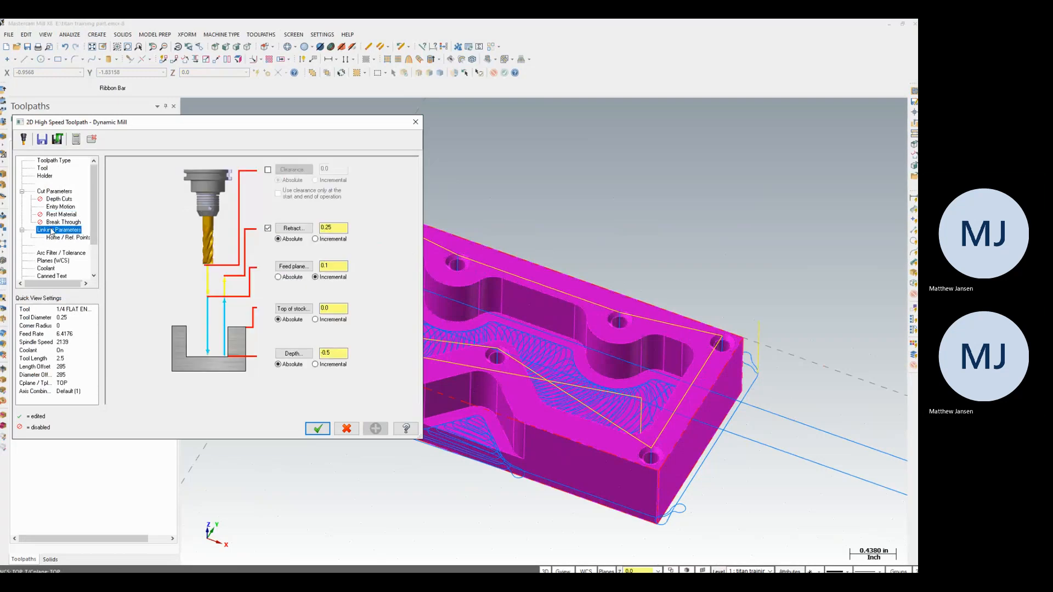
pyautogui.click(416, 125)
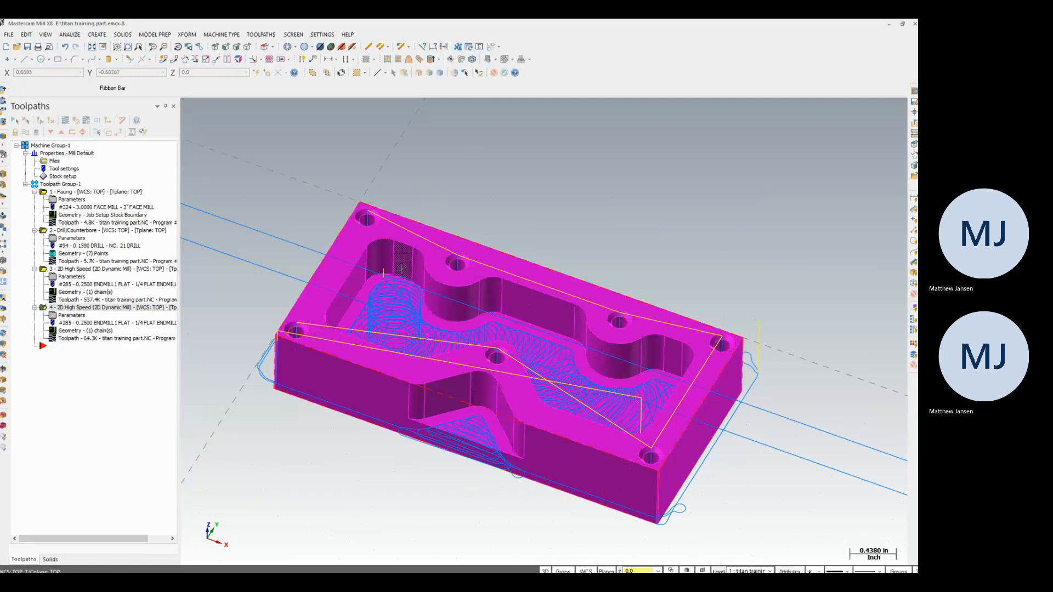
# Select the whole machine group and verify the facing, drilling and both dynamic mill operations together.
pyautogui.click(50, 145)
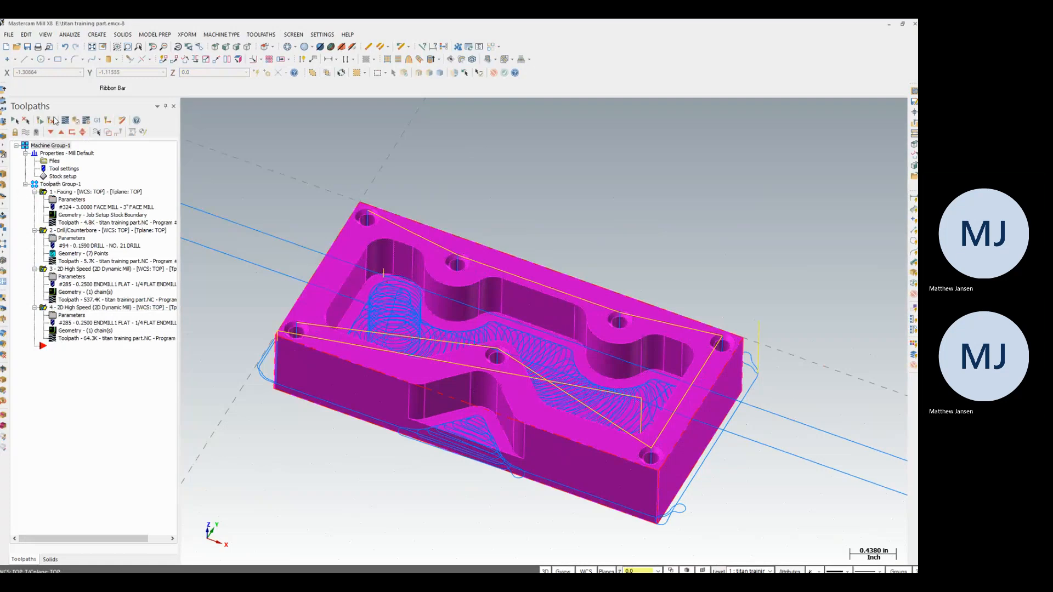
pyautogui.click(53, 120)
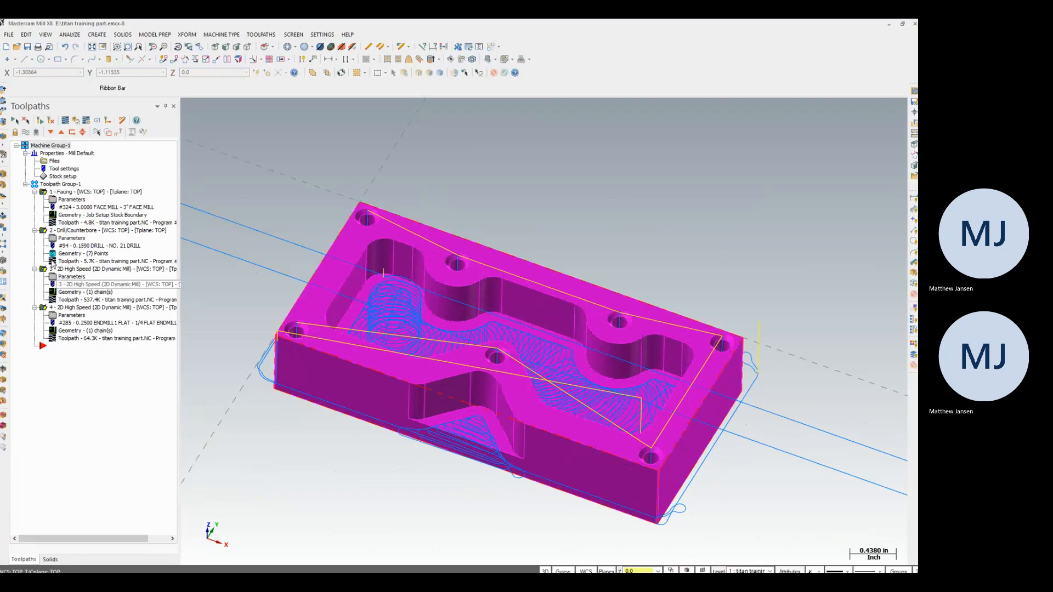
pyautogui.click(82, 232)
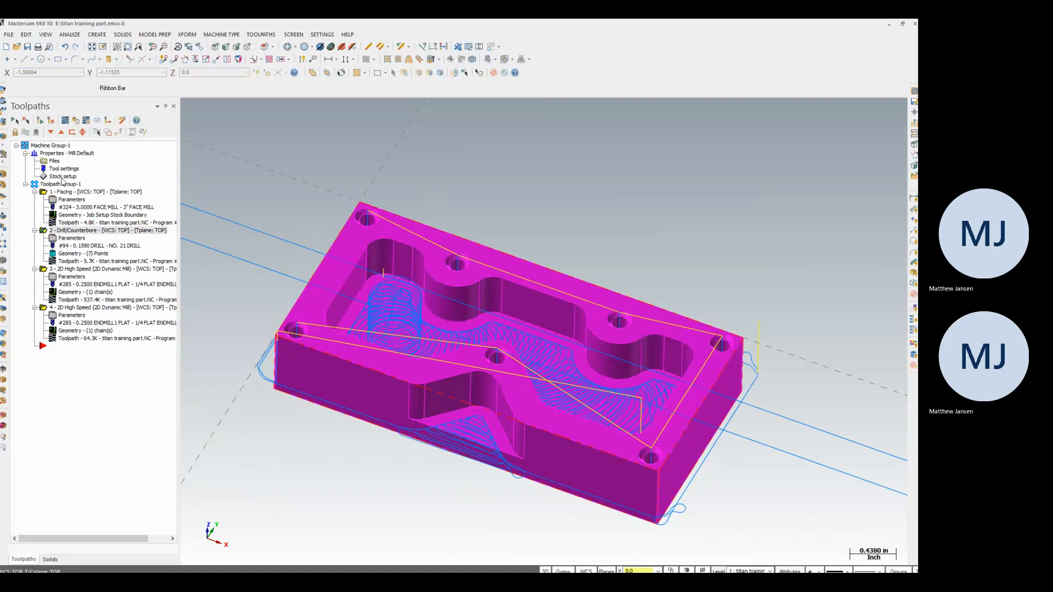
pyautogui.click(54, 146)
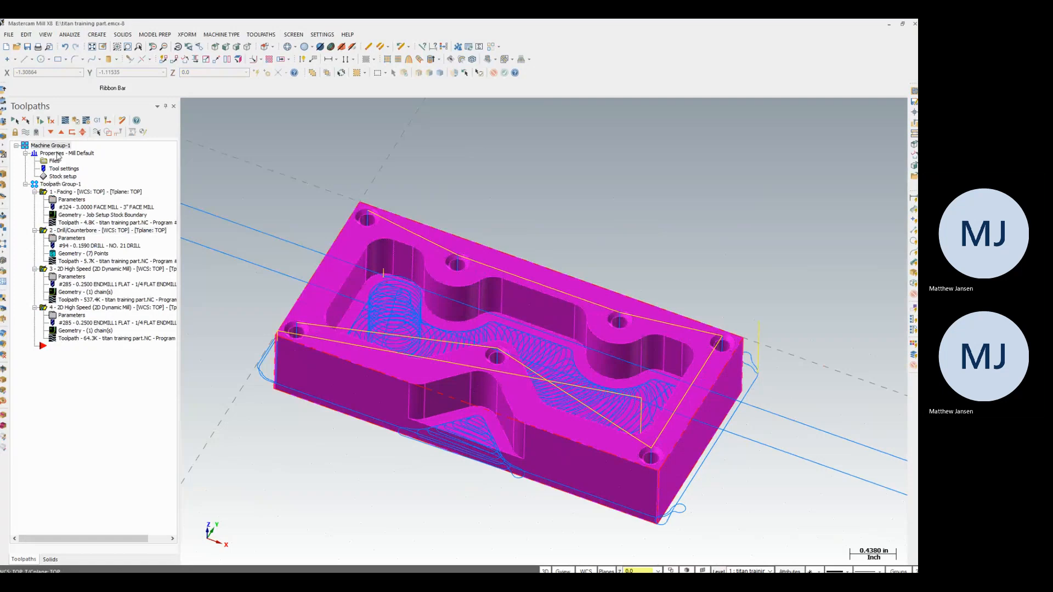
pyautogui.click(76, 120)
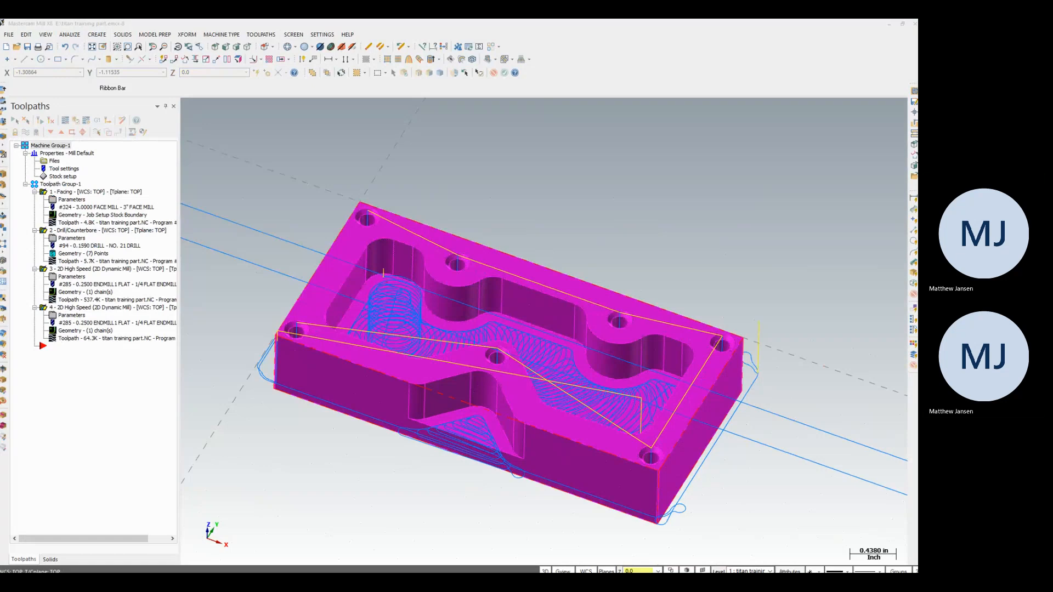
# Check the stock shape, dimensions and origin in the machine group's stock setup.
pyautogui.click(286, 101)
pyautogui.doubleClick(63, 177)
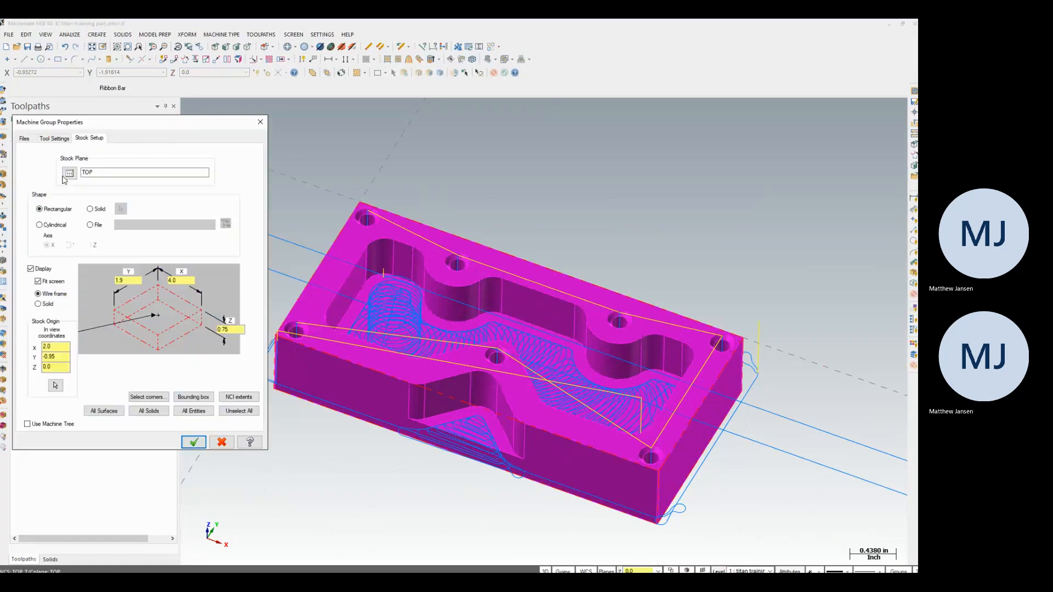
pyautogui.click(261, 122)
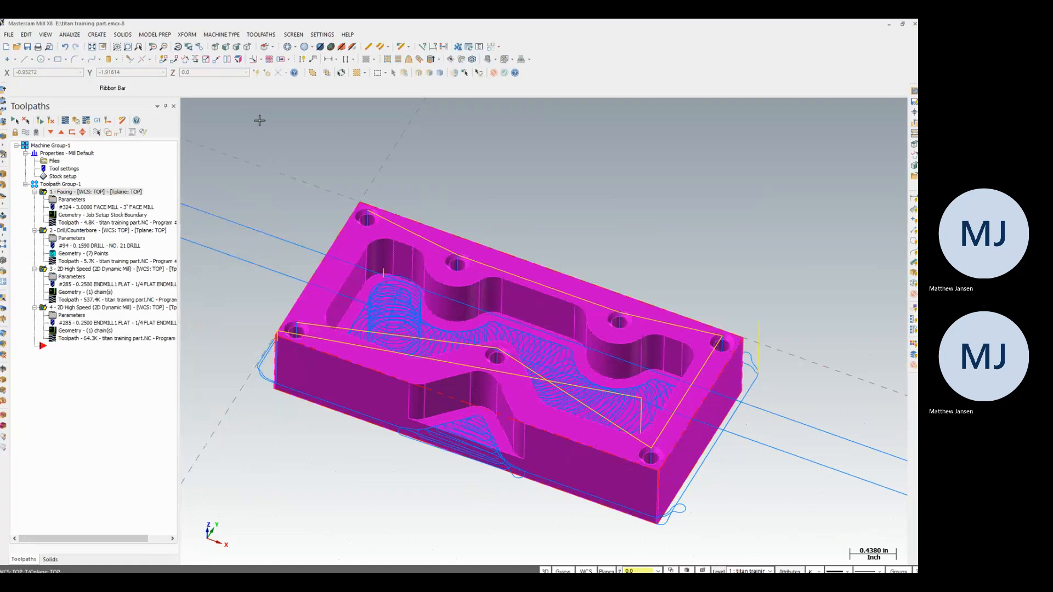
pyautogui.click(261, 34)
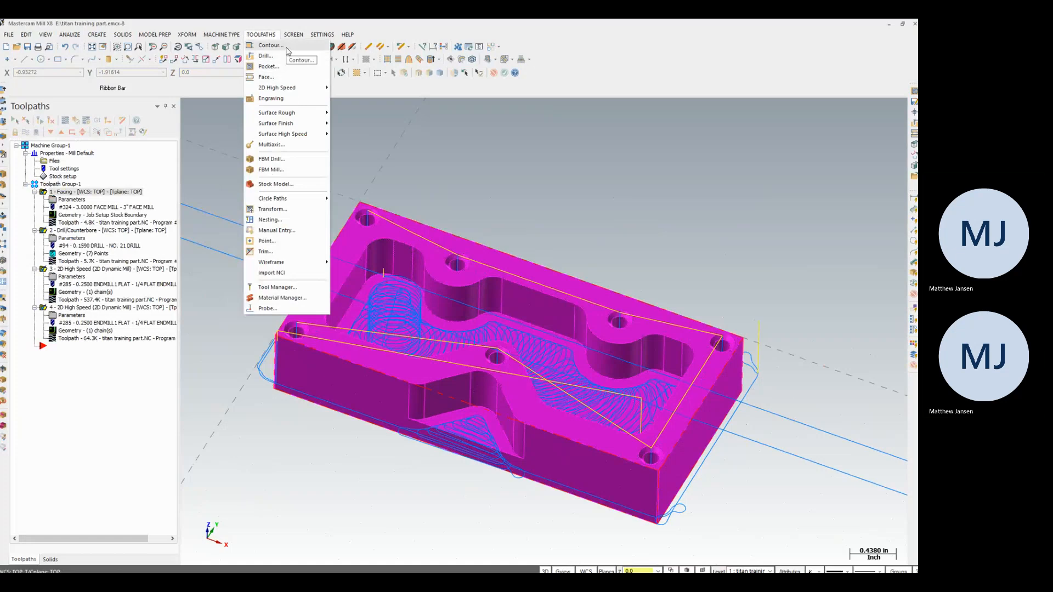
pyautogui.moveTo(301, 88)
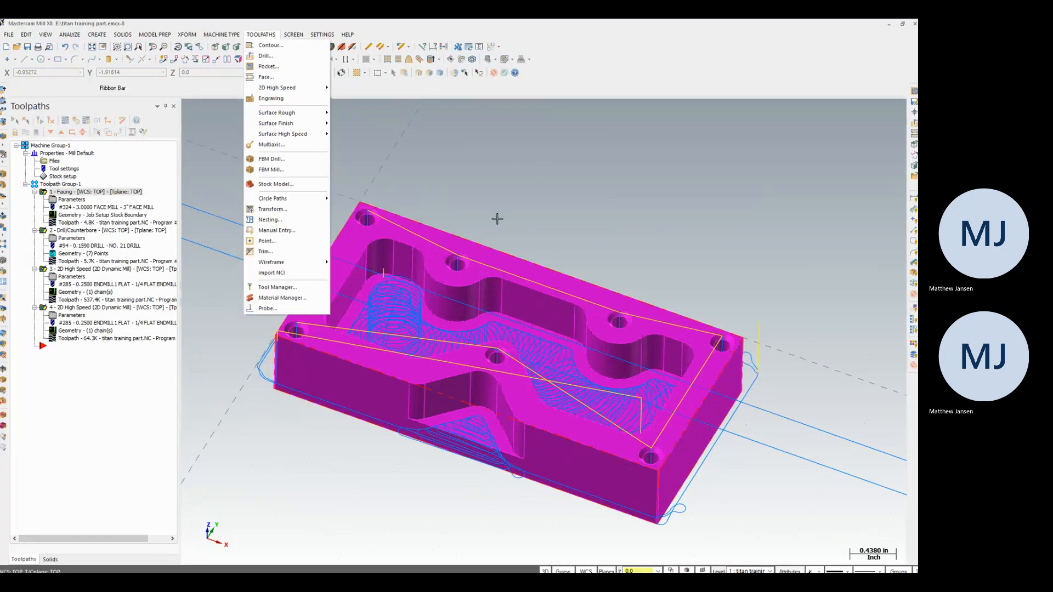
pyautogui.click(433, 219)
pyautogui.scroll(-5, 433, 219)
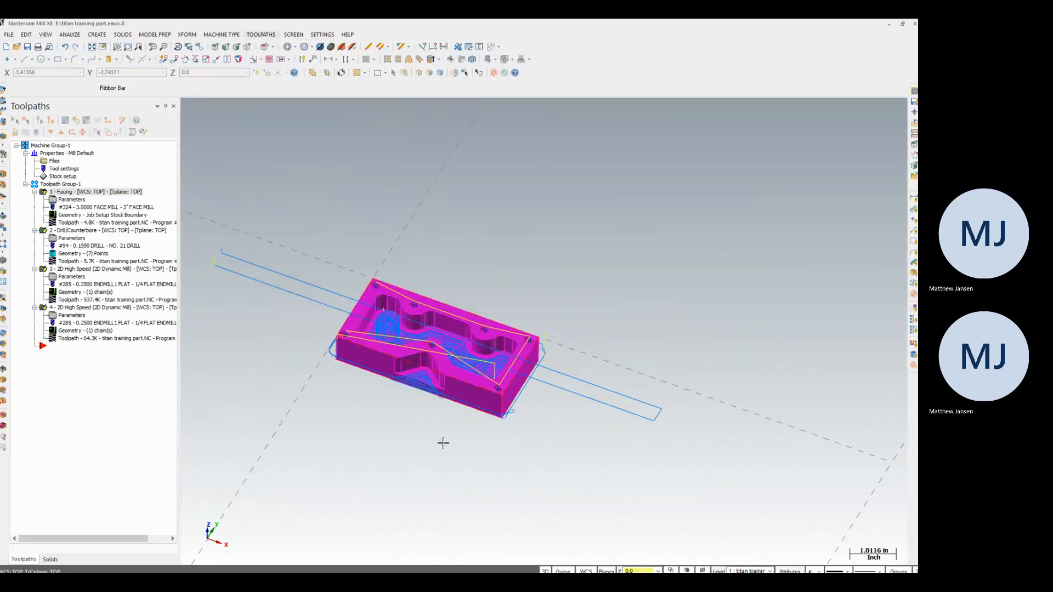
pyautogui.moveTo(367, 399); pyautogui.dragTo(399, 384, button='middle')
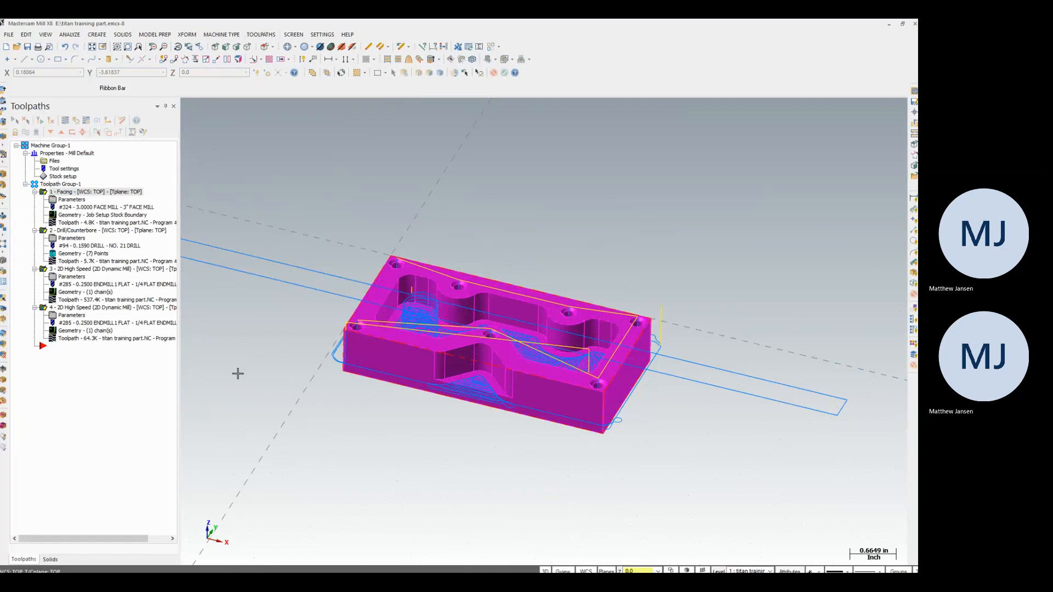
pyautogui.click(312, 580)
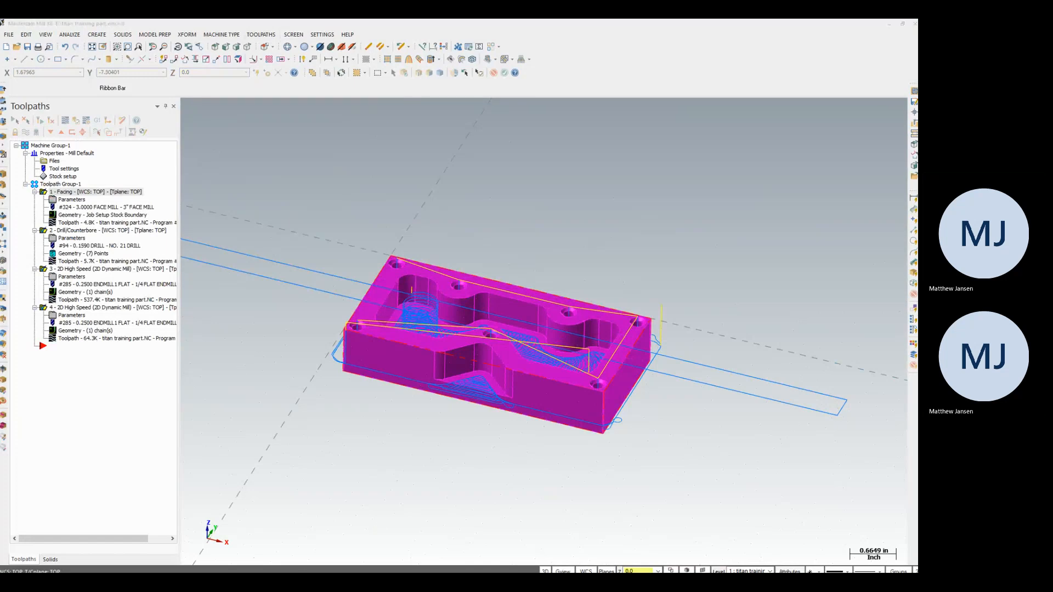